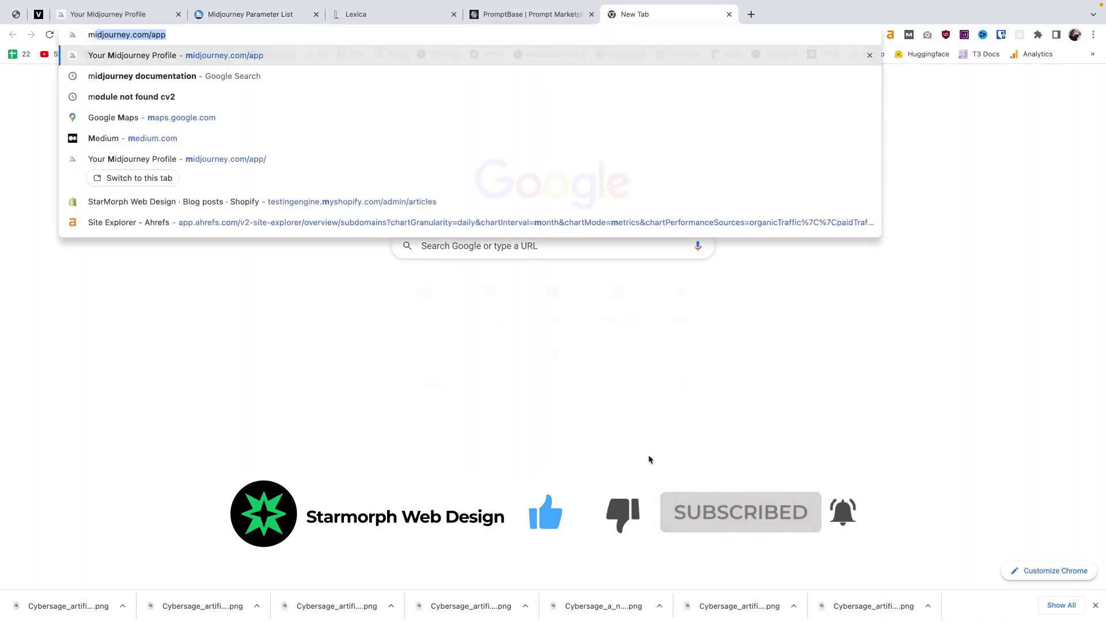
Step: Load midjourney.com, check the account's active Basic Plan subscription, then return to Discord
text(djou)
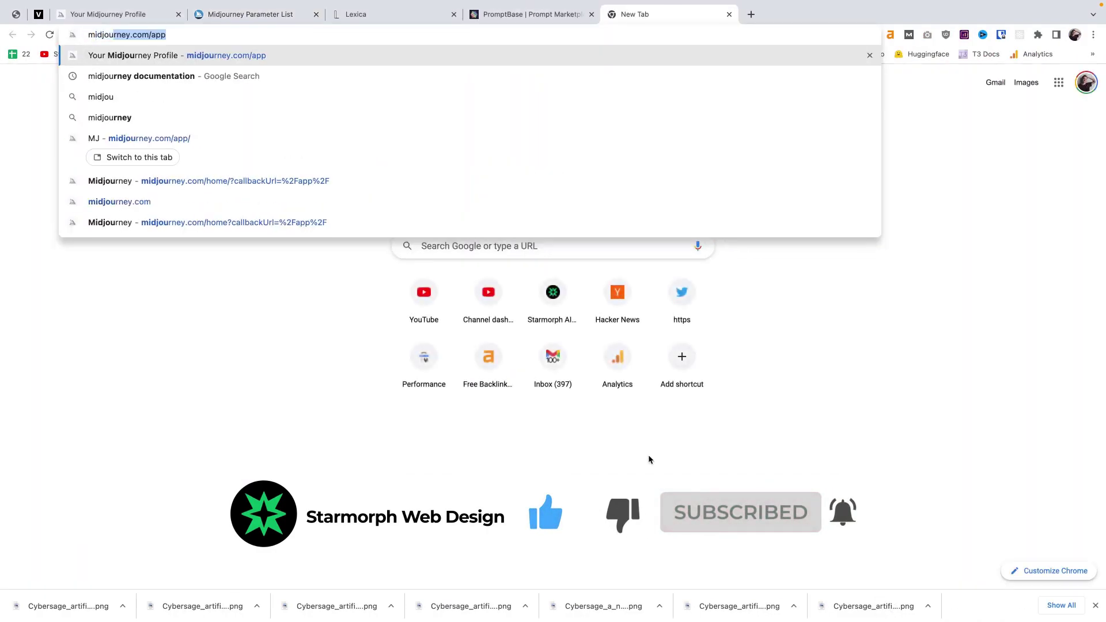
text(rney.com/)
key(Return)
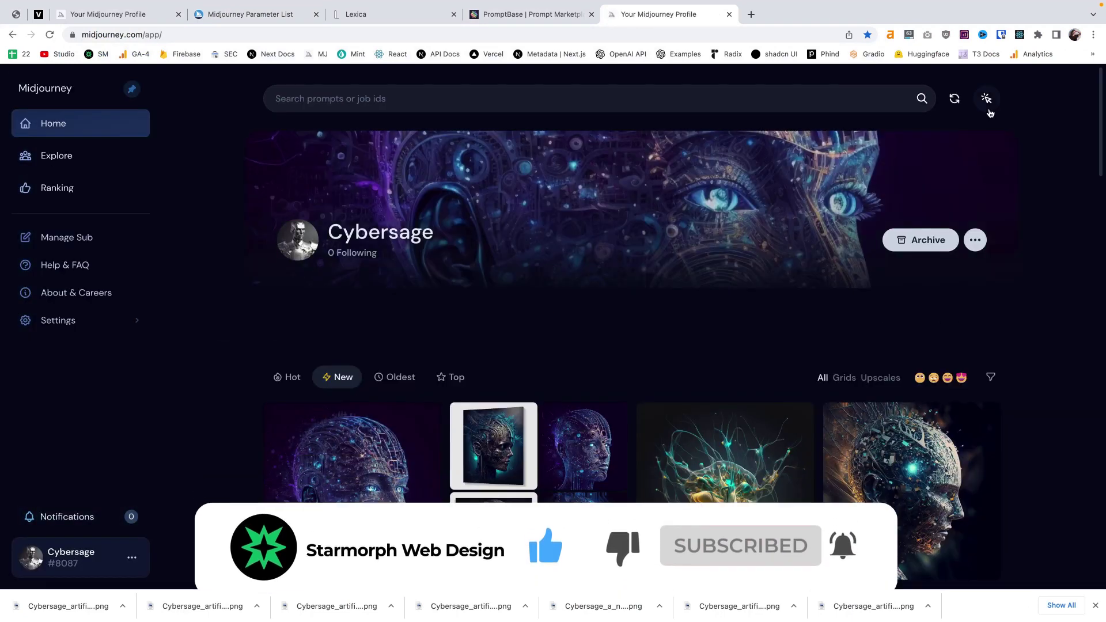
click(83, 248)
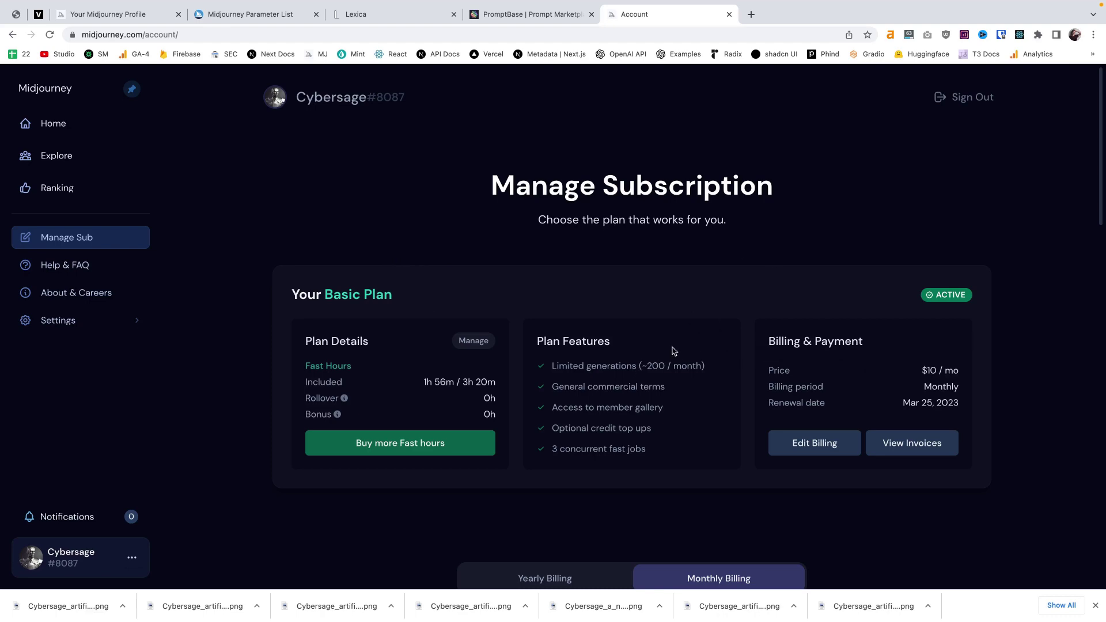
key(super+Tab)
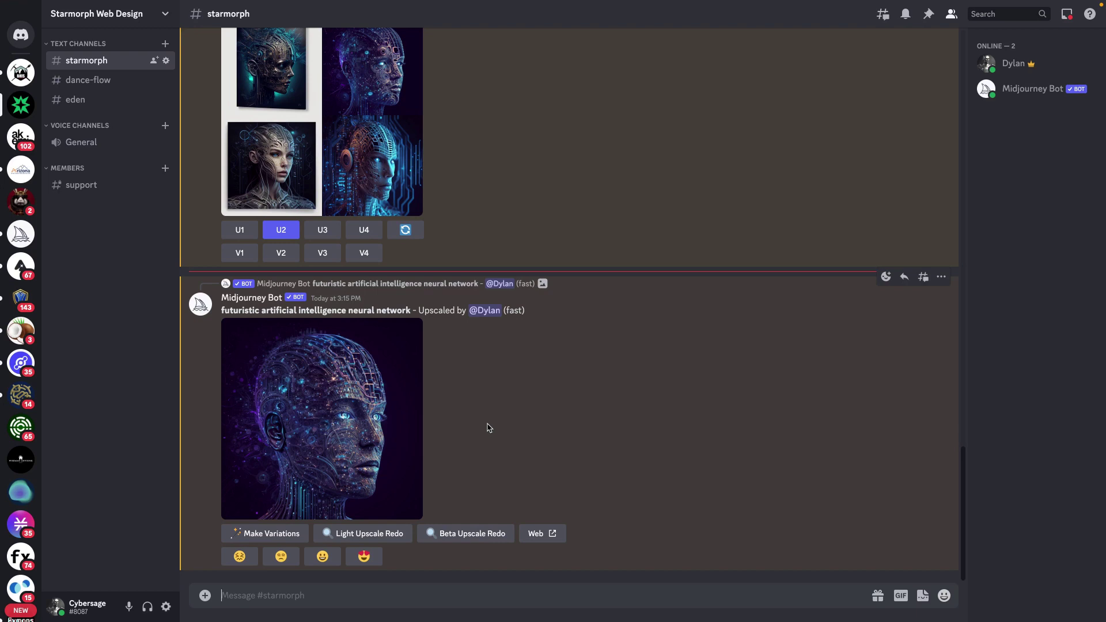
Step: Send a new /imagine prompt to the Midjourney Bot so a four-image grid starts rendering
text(/imag)
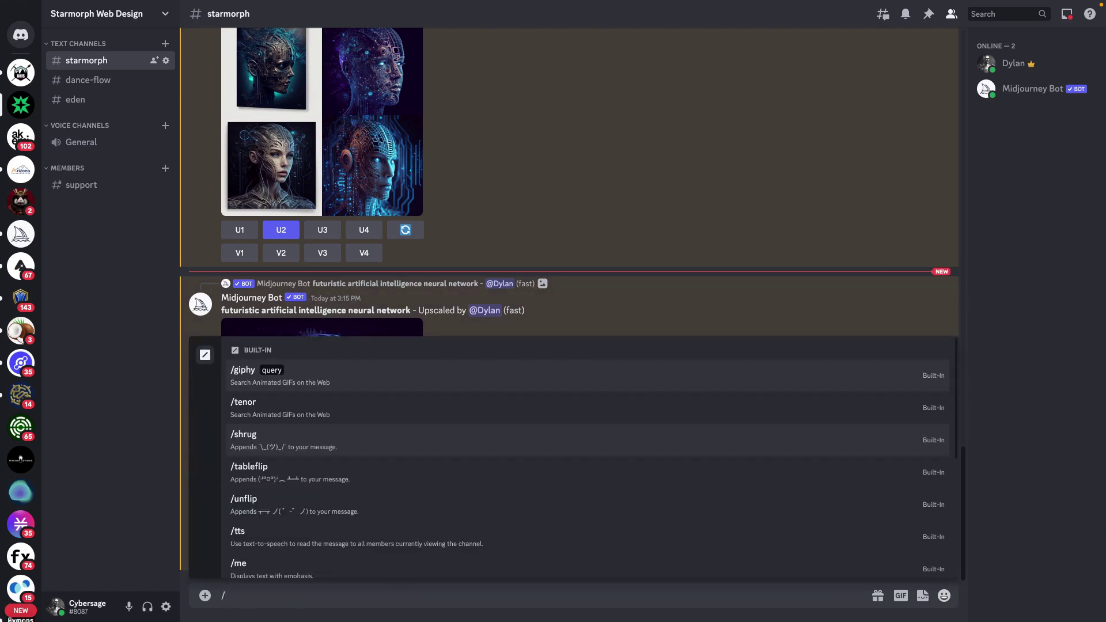
key(Tab)
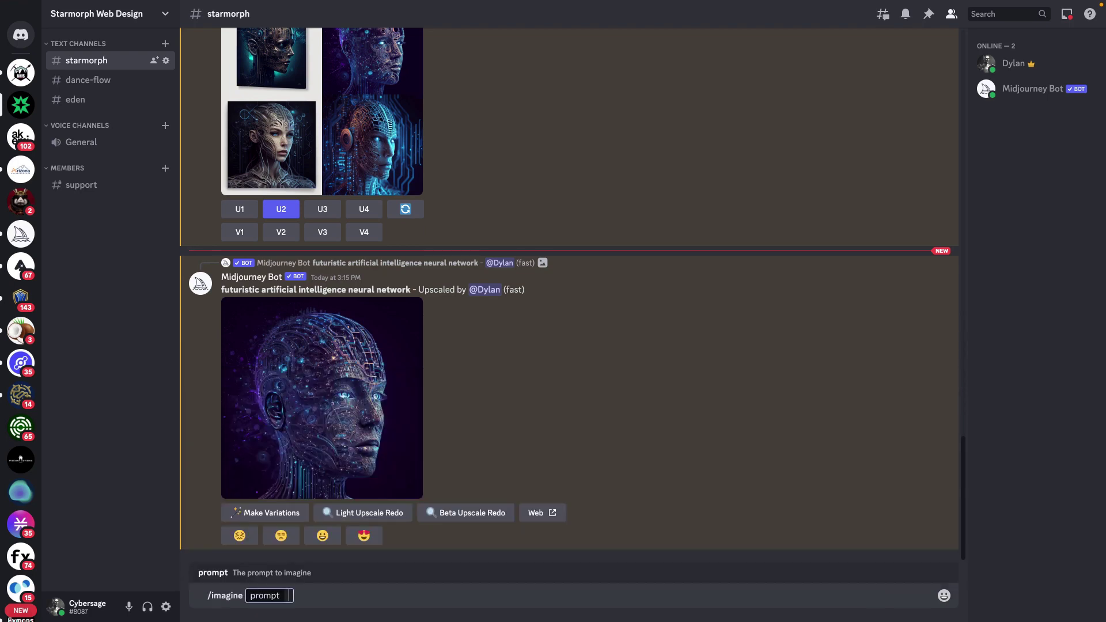
text(Egyptian god)
key(Return)
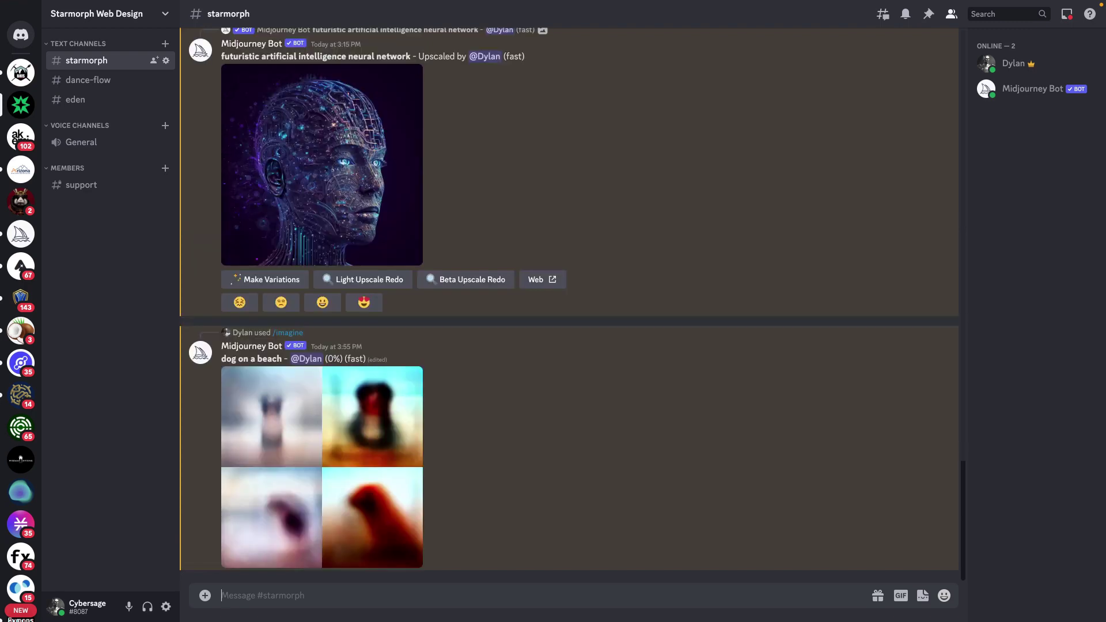
Step: Draft a /imagine prompt for a pastel painting of a dog on the mountains in black-and-white calligraphy style, then cut it
text(/imagine)
key(Tab)
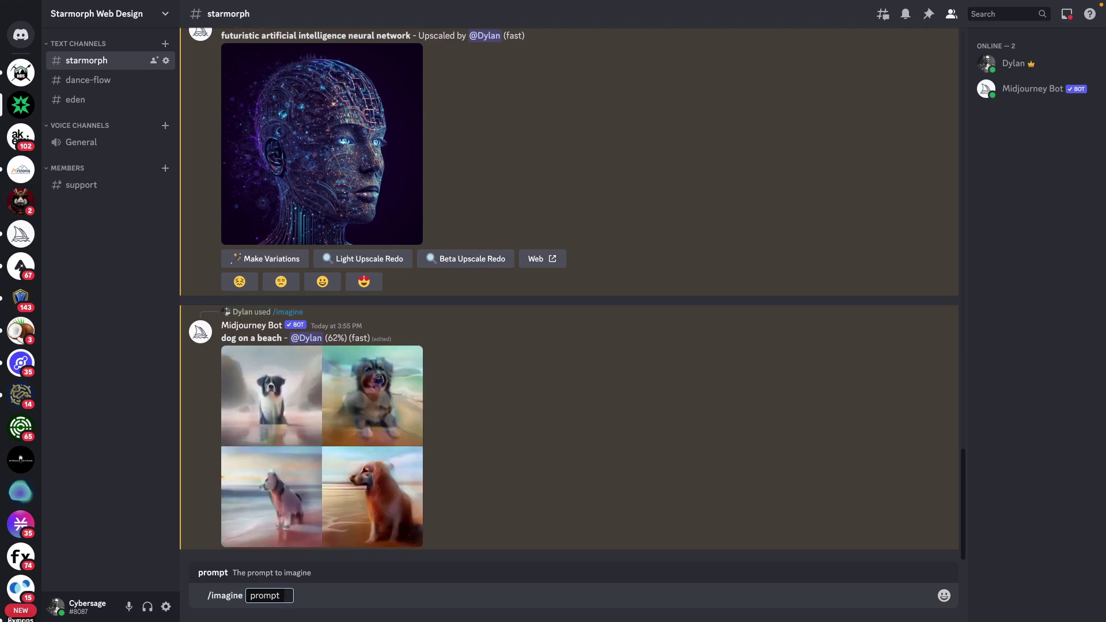
text(pastel painting)
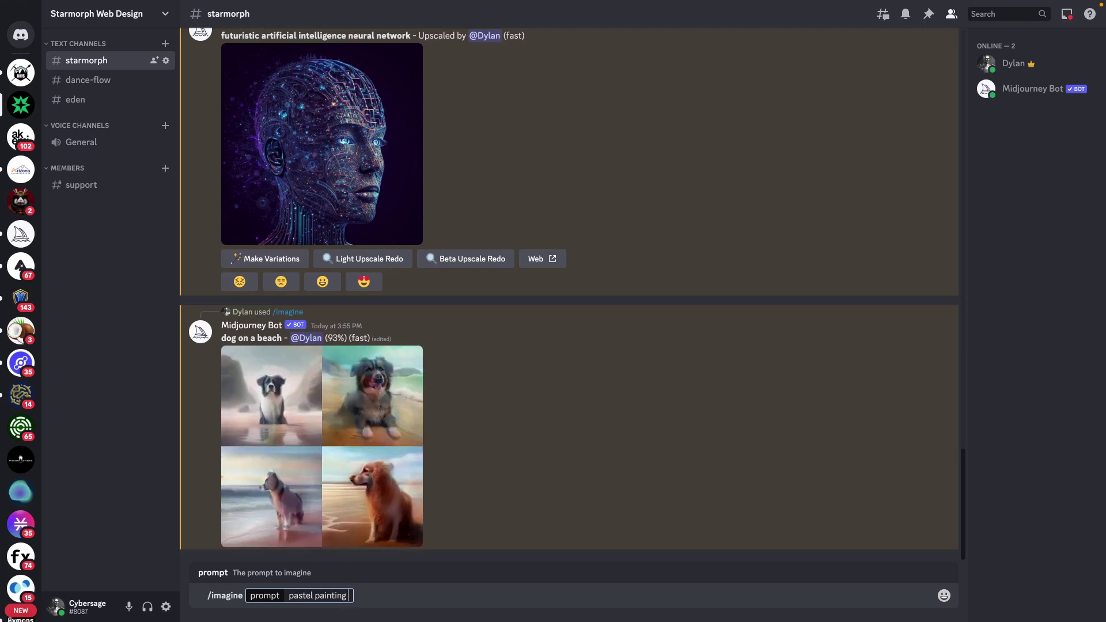
text( of a dog on the mountains)
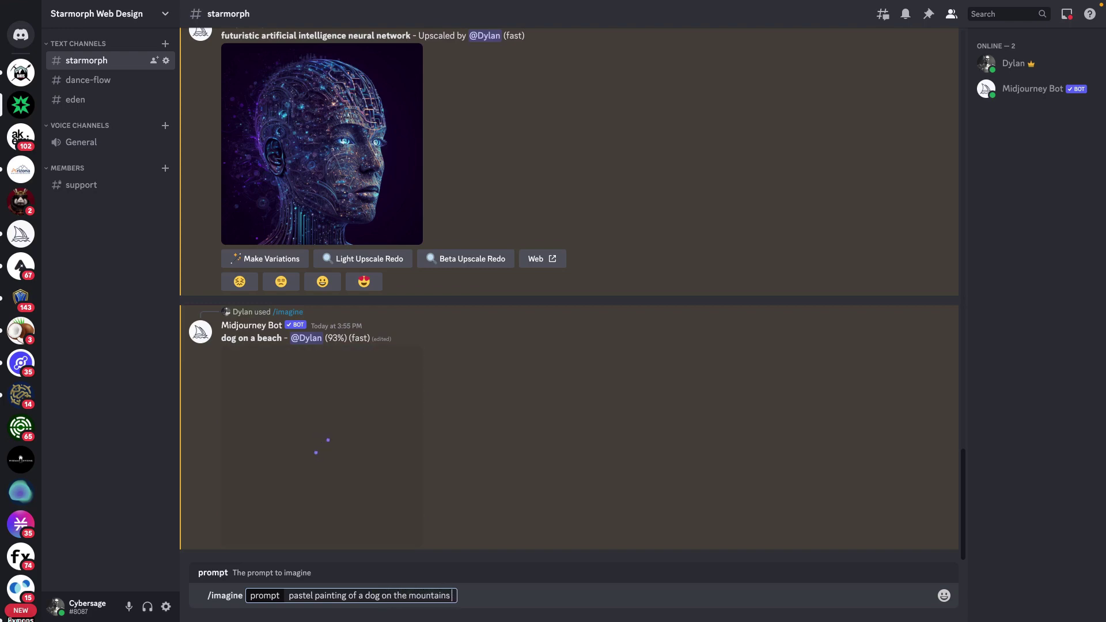
text(,)
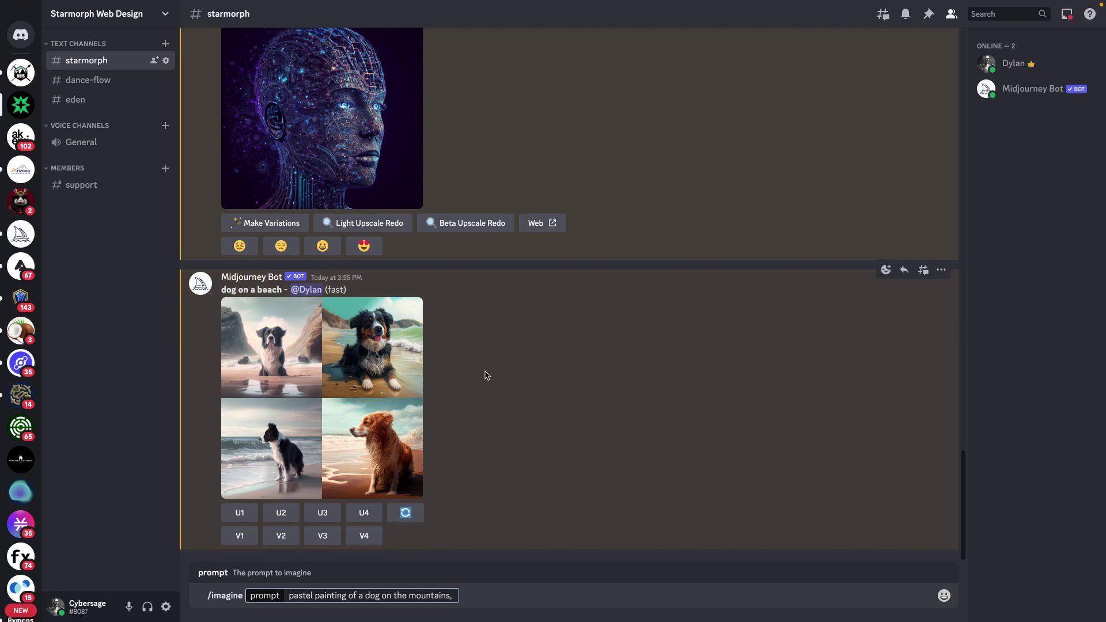
text(ultra te)
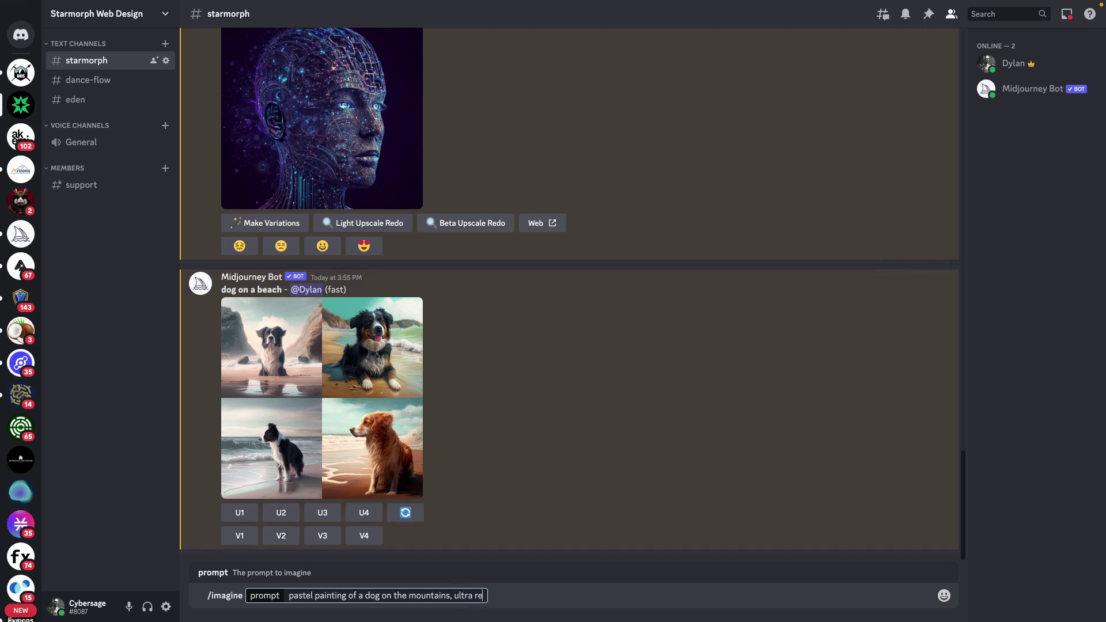
text(alistic, mimi)
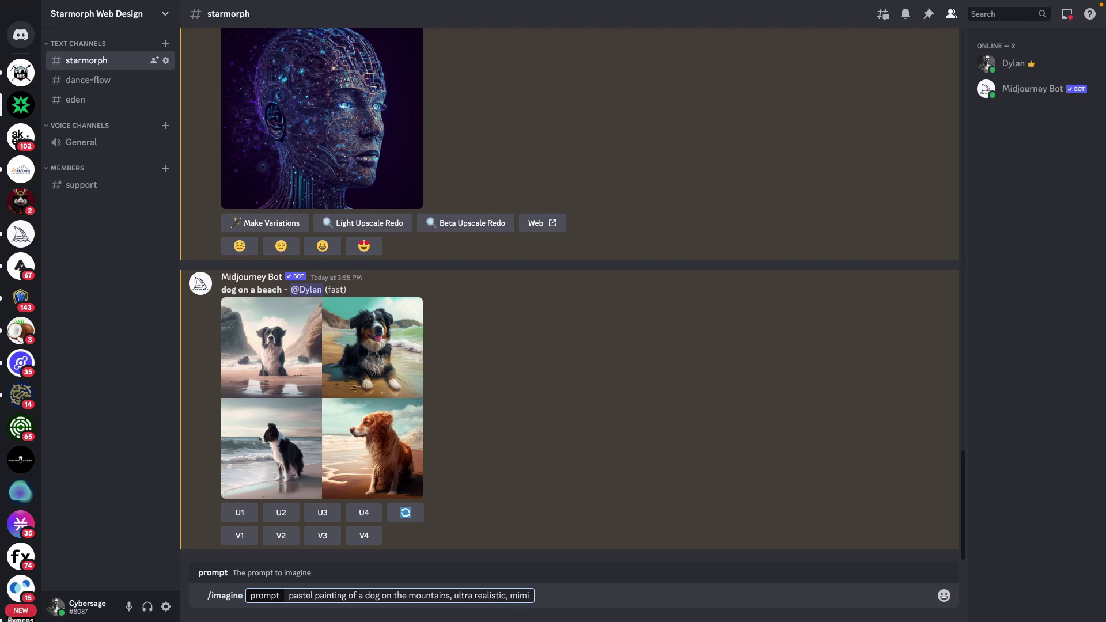
text(nalist, black and white only,)
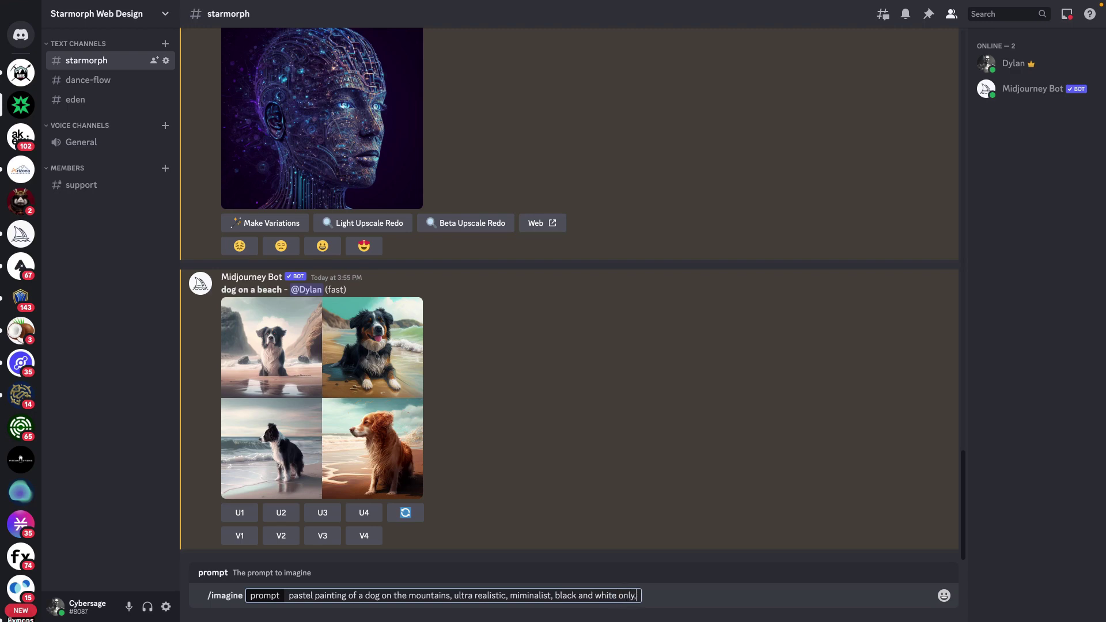
text( calligraphy,)
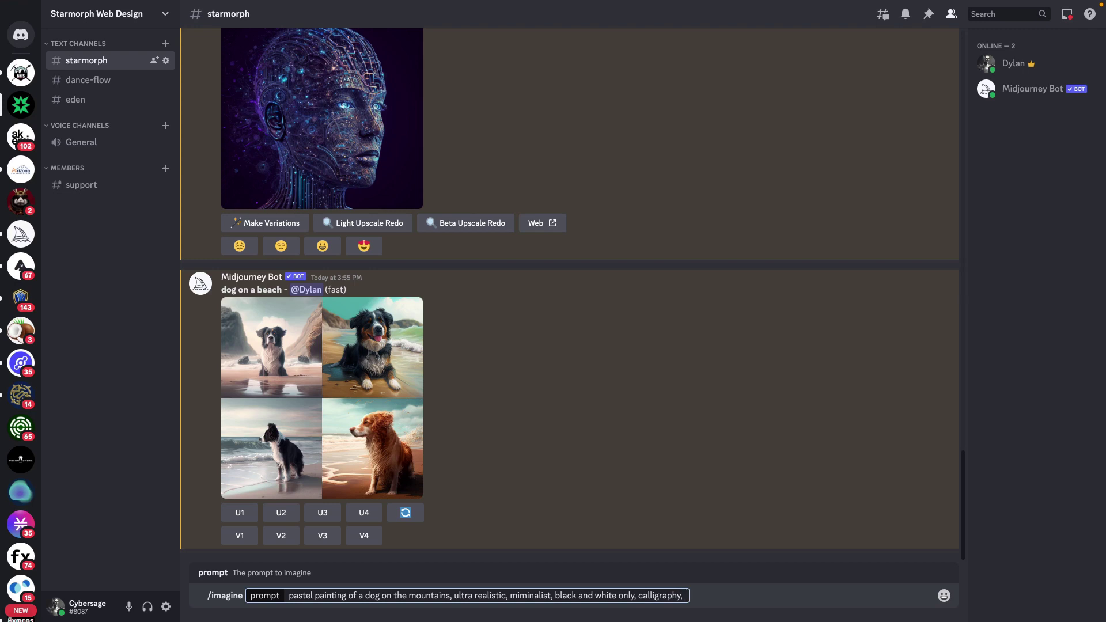
key(BackSpace)
key(BackSpace)
key(ctrl+a)
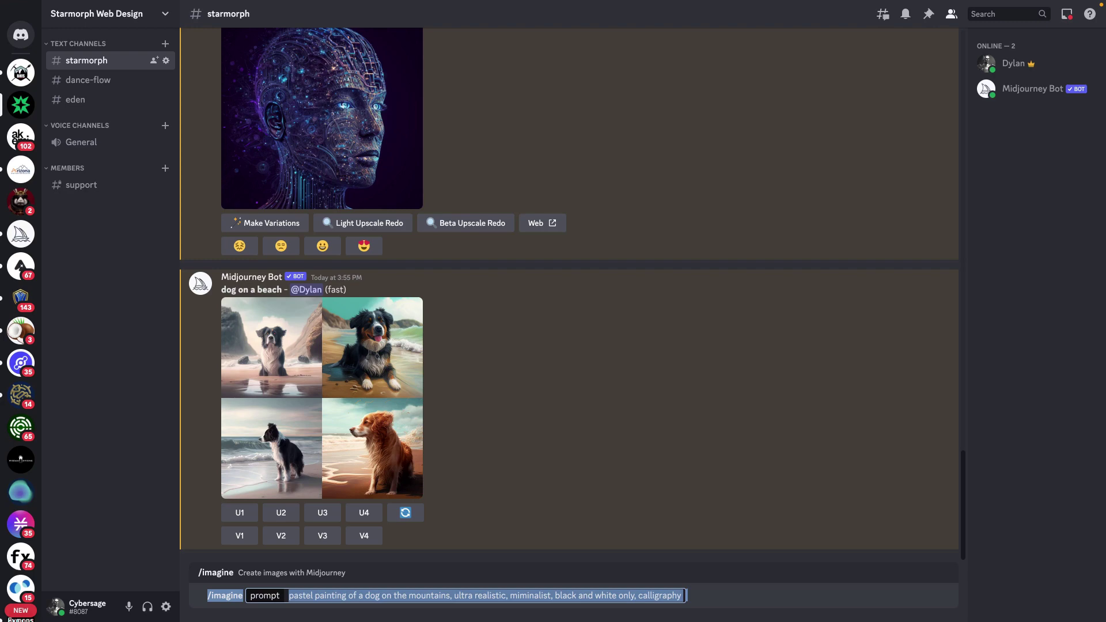
key(ctrl+x)
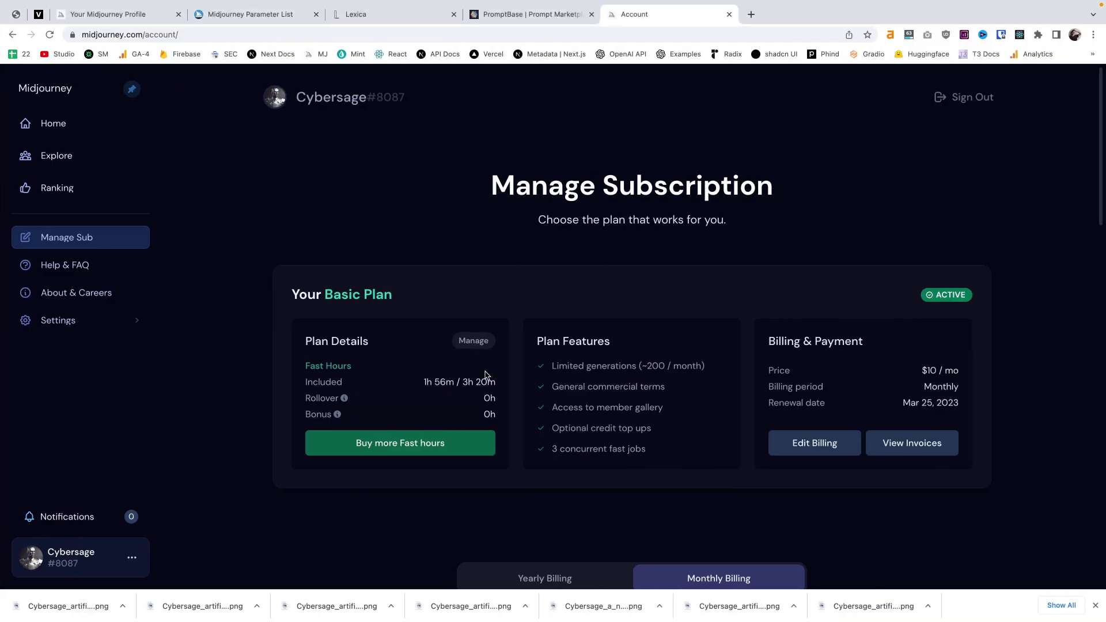
Step: Go from the Midjourney parameter list to the Aspect Ratios page and scroll to its poppy ratio examples
click(229, 14)
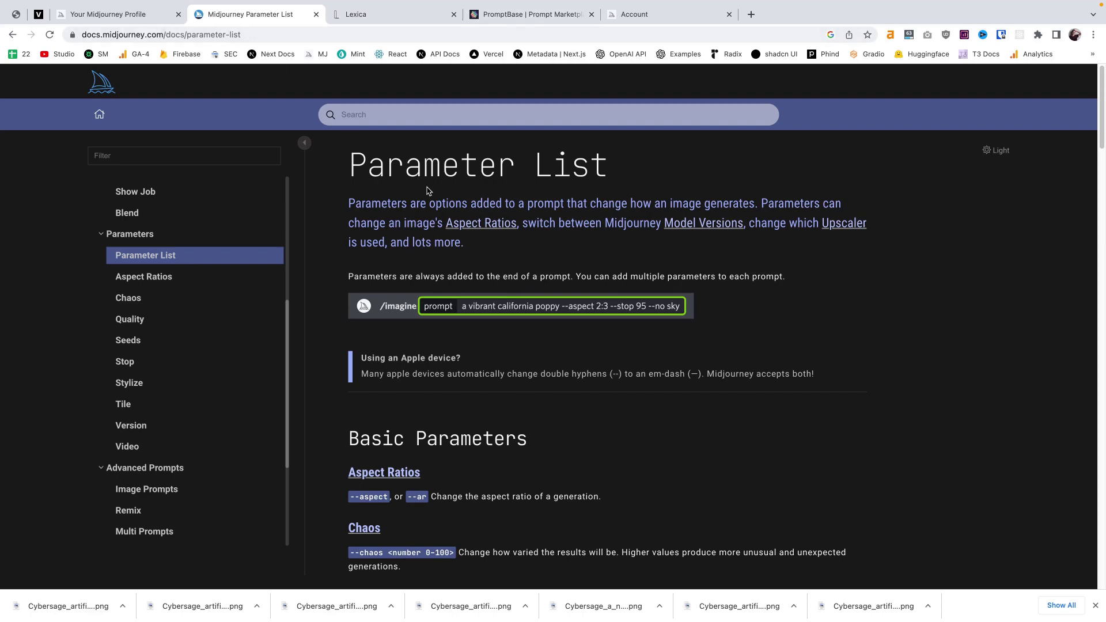
scroll(436, 425, down, 2)
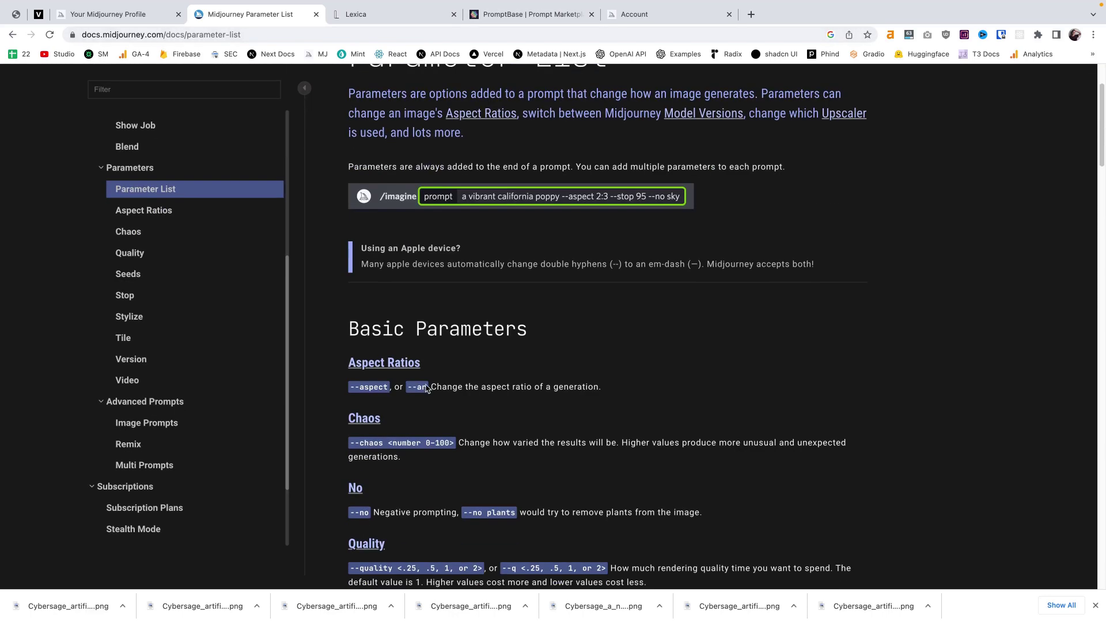
click(395, 362)
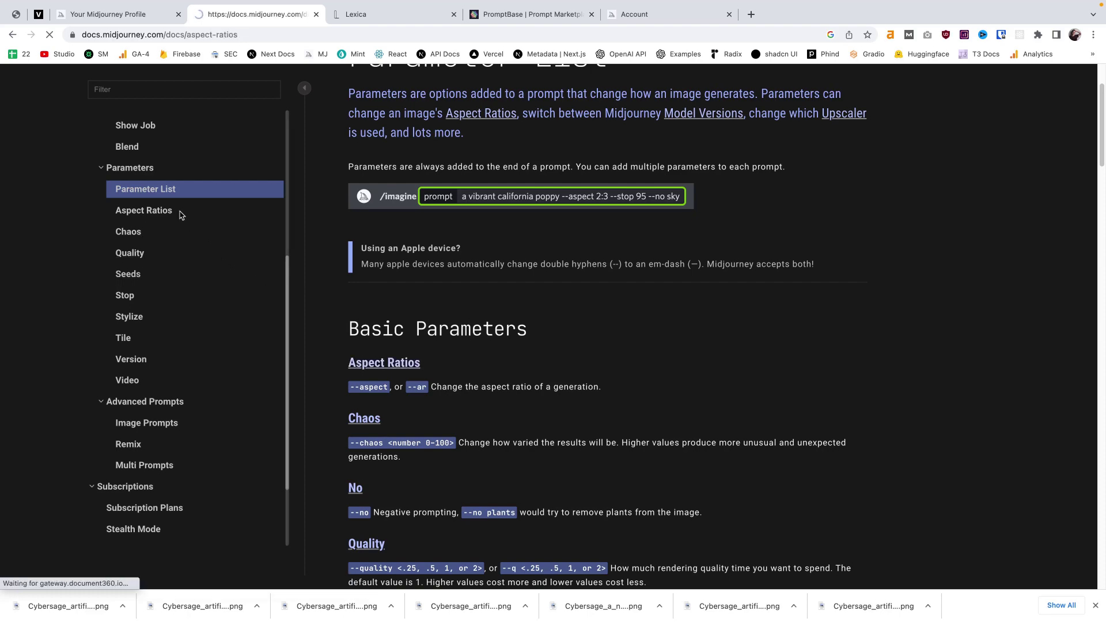
scroll(542, 317, down, 7)
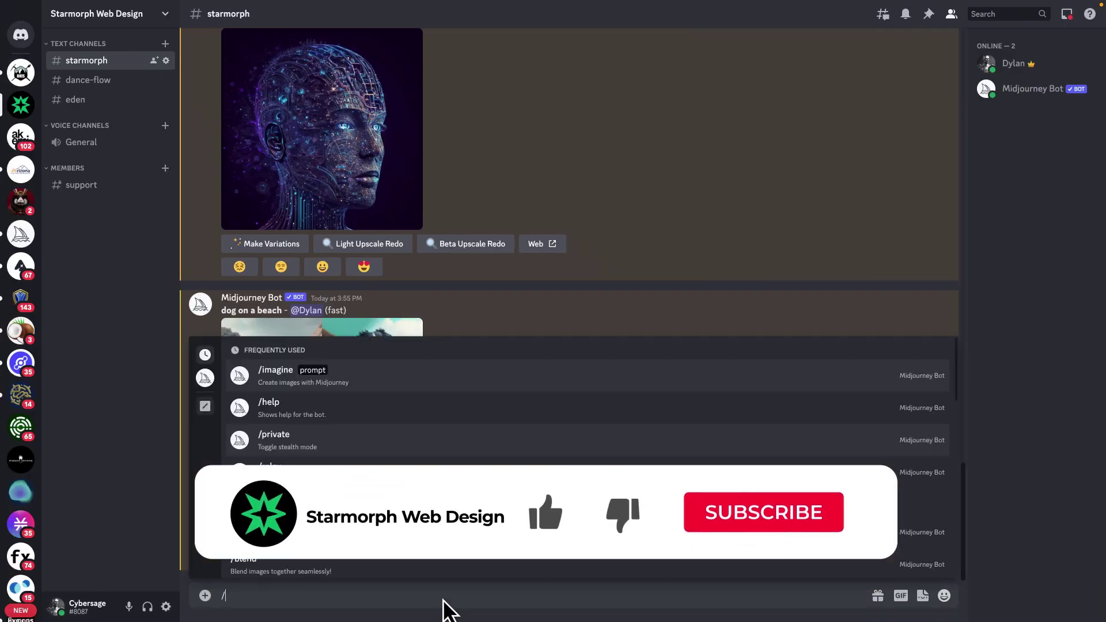
Step: Submit the 'ultra realistic mountain landscape, dramatic, sunset lighting' wallpaper prompt with --ar :7:4
key(Return)
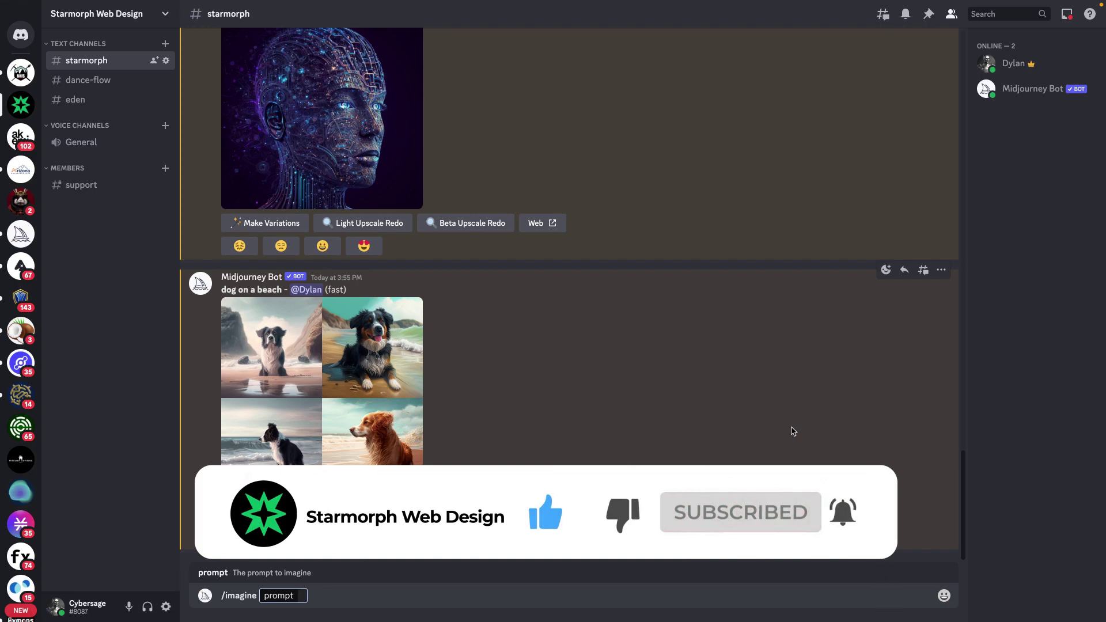
text(mounta)
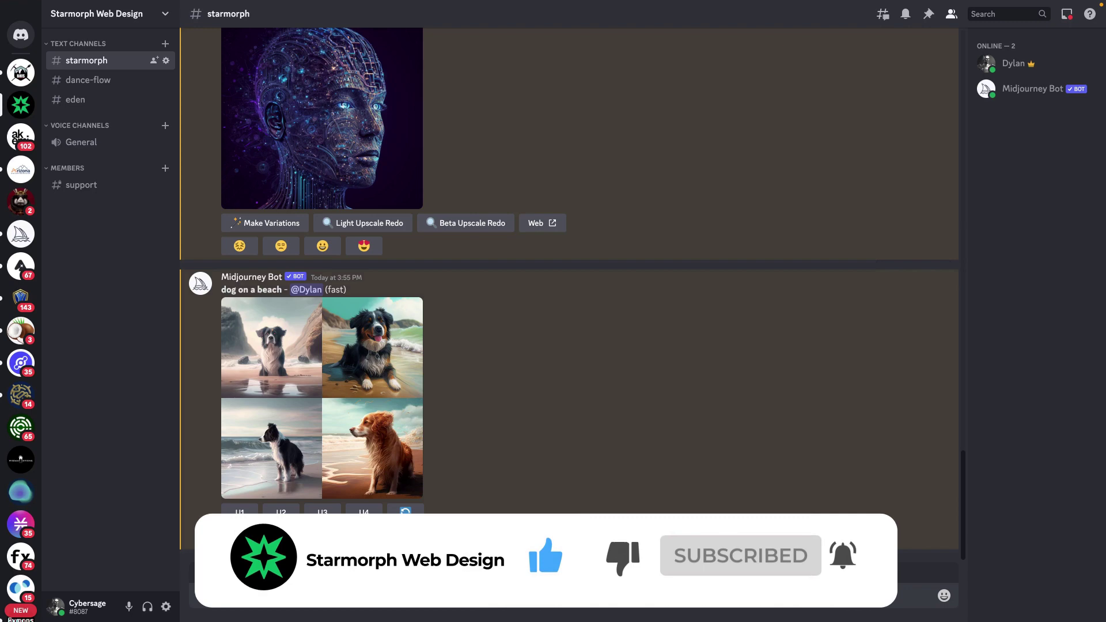
key(BackSpace)
key(BackSpace)
key(BackSpace)
key(BackSpace)
key(BackSpace)
key(BackSpace)
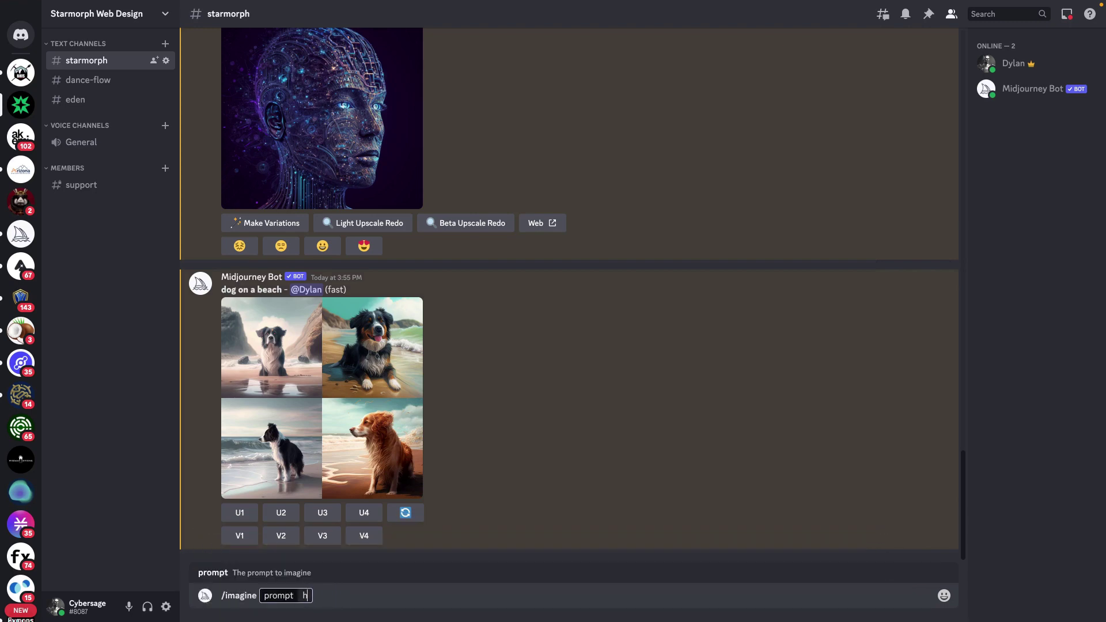
text(ultra realisti)
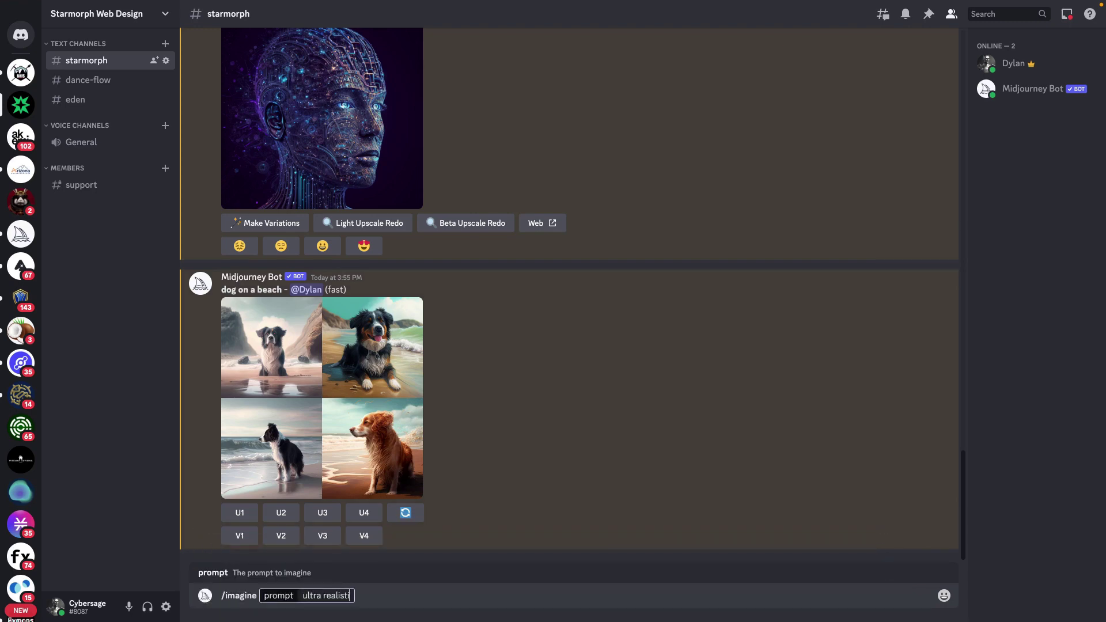
text(c mountain landscape)
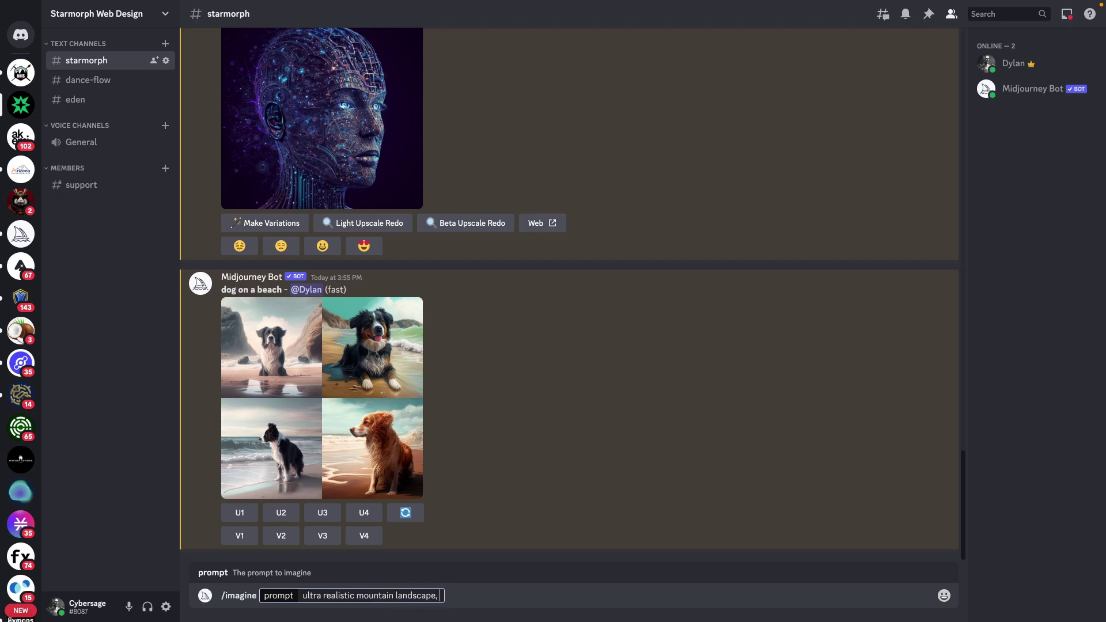
text(, dramatic, sunset lighti)
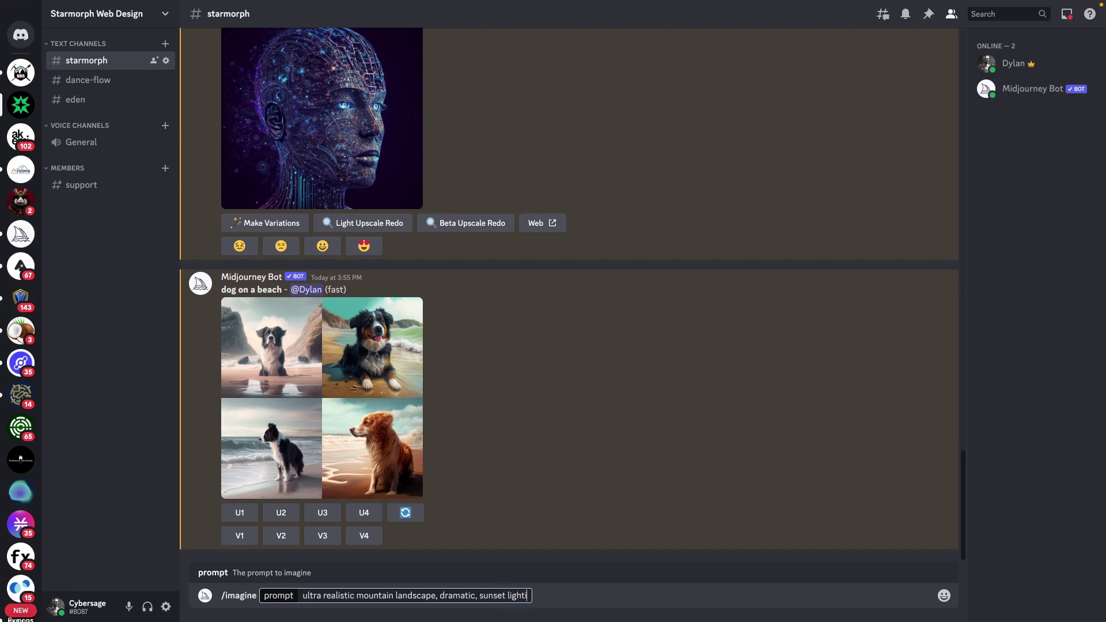
text(ng, beautiful, desktop wallpaper,)
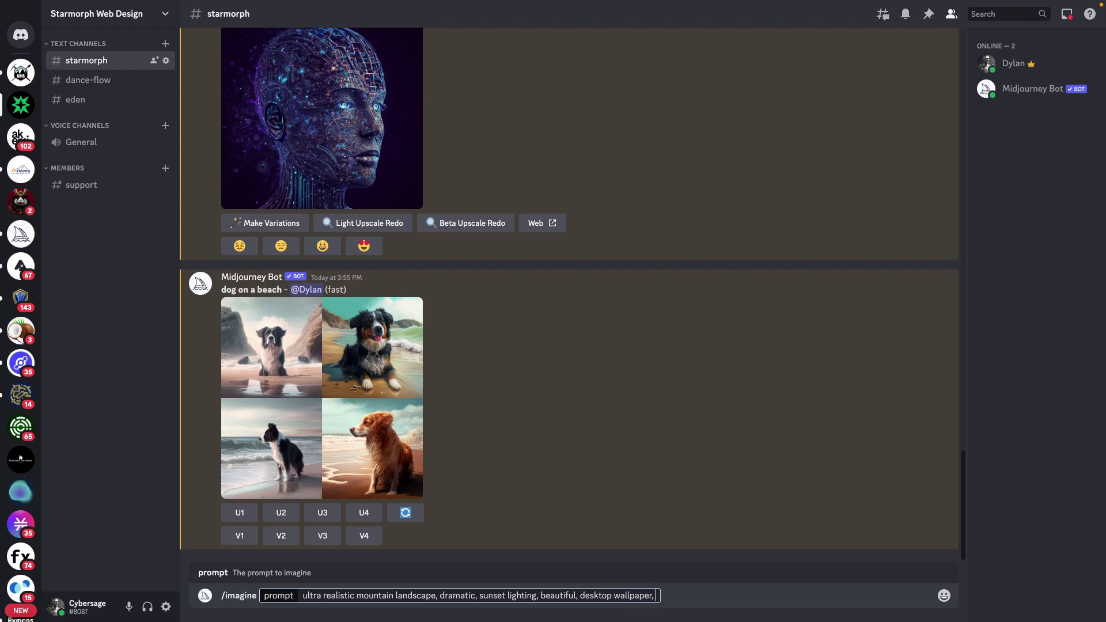
text( --ar)
key(ctrl+Right)
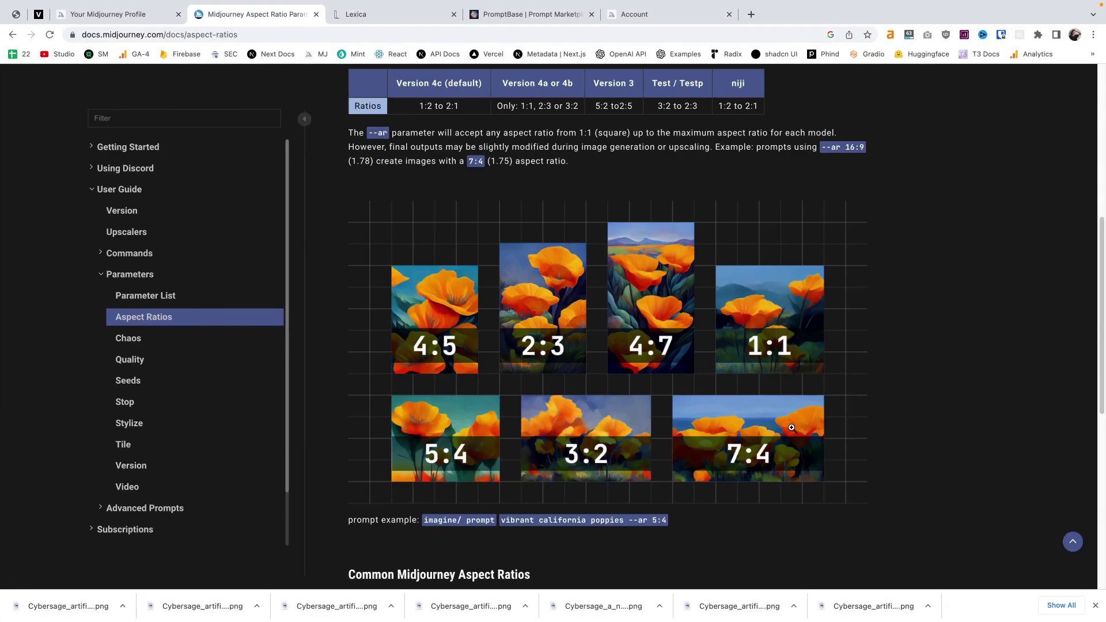
key(ctrl+Left)
text(:7:4)
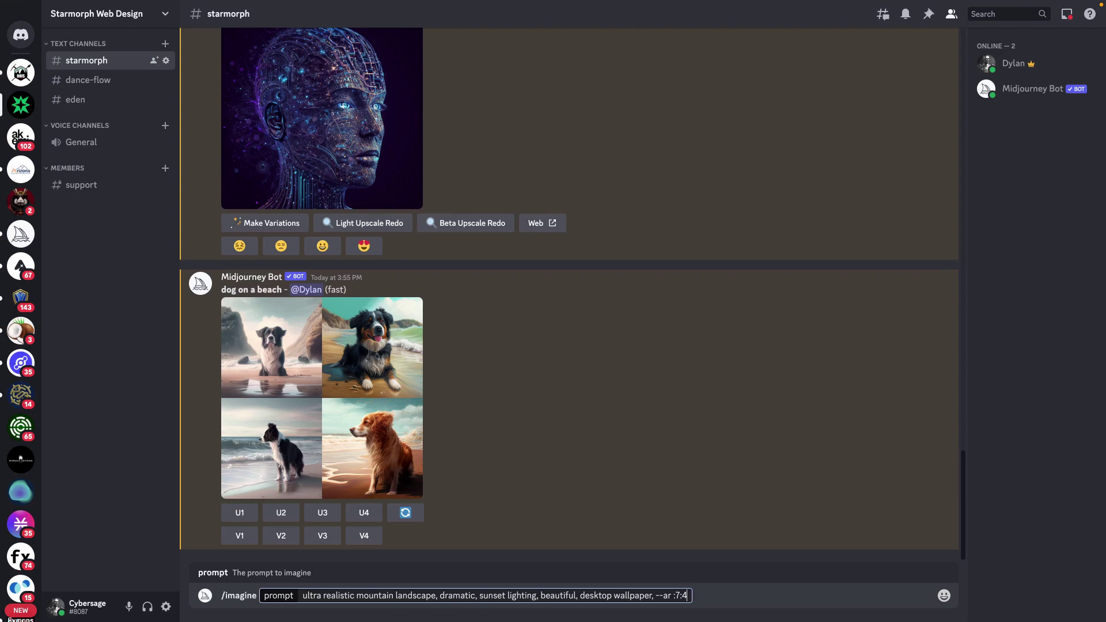
key(Return)
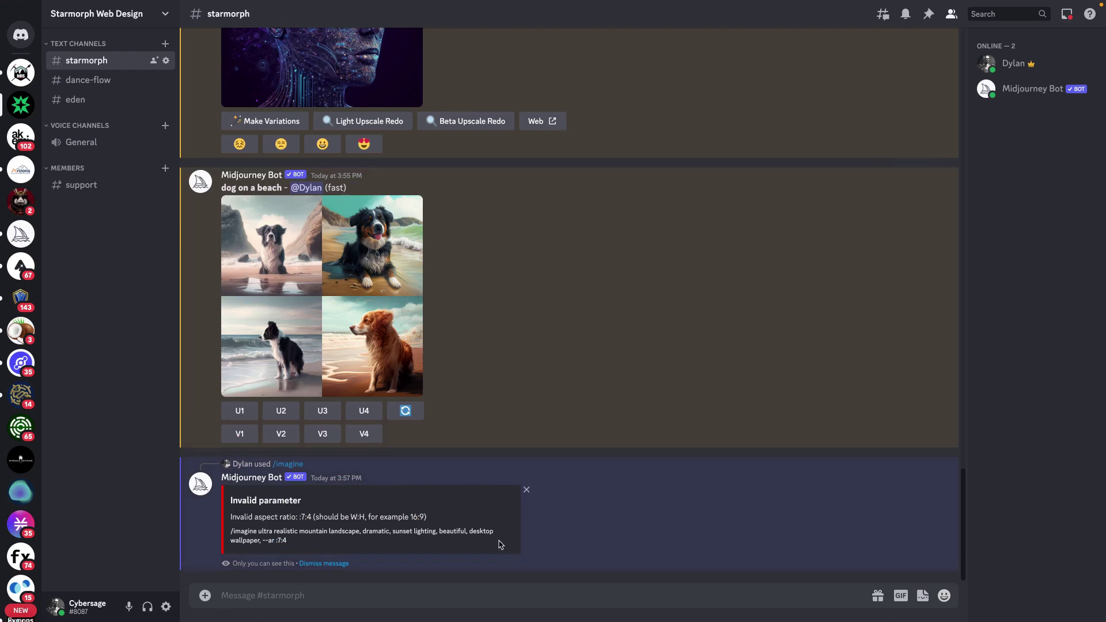
Step: Copy the rejected command from the bot's error reply, paste it into the message box, then clear it
drag(291, 542, 229, 538)
click(270, 595)
key(ctrl+v)
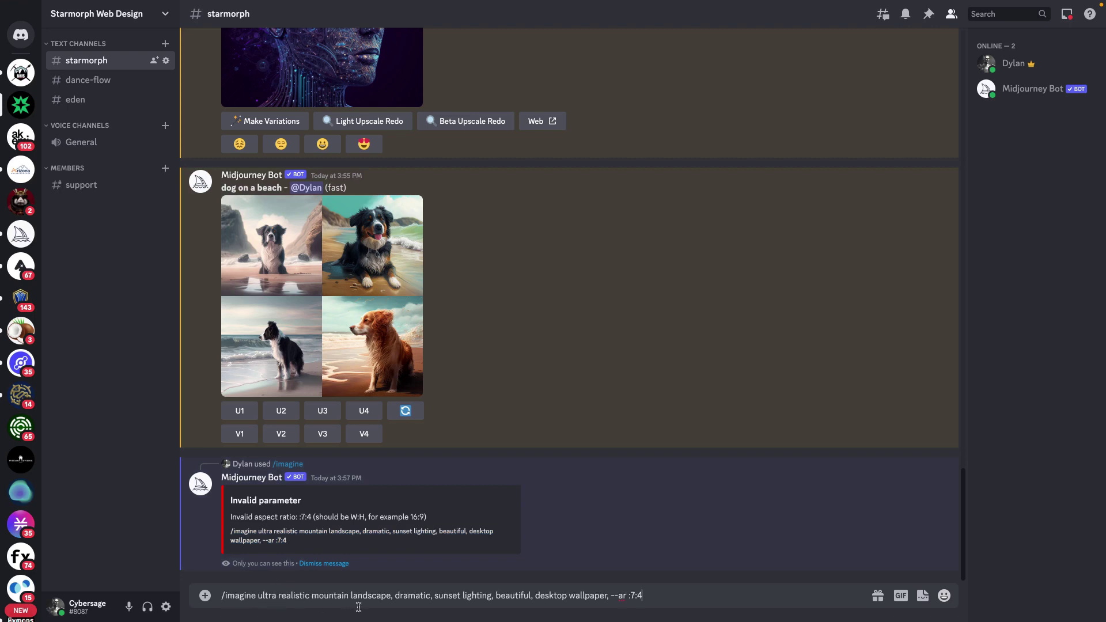
click(630, 597)
key(ctrl+a)
key(ctrl+a)
key(ctrl+c)
key(BackSpace)
Step: Start a fresh /imagine with the copied prompt, fix the ratio to --ar 7:4, and send it
text(/k)
key(BackSpace)
text(imagine)
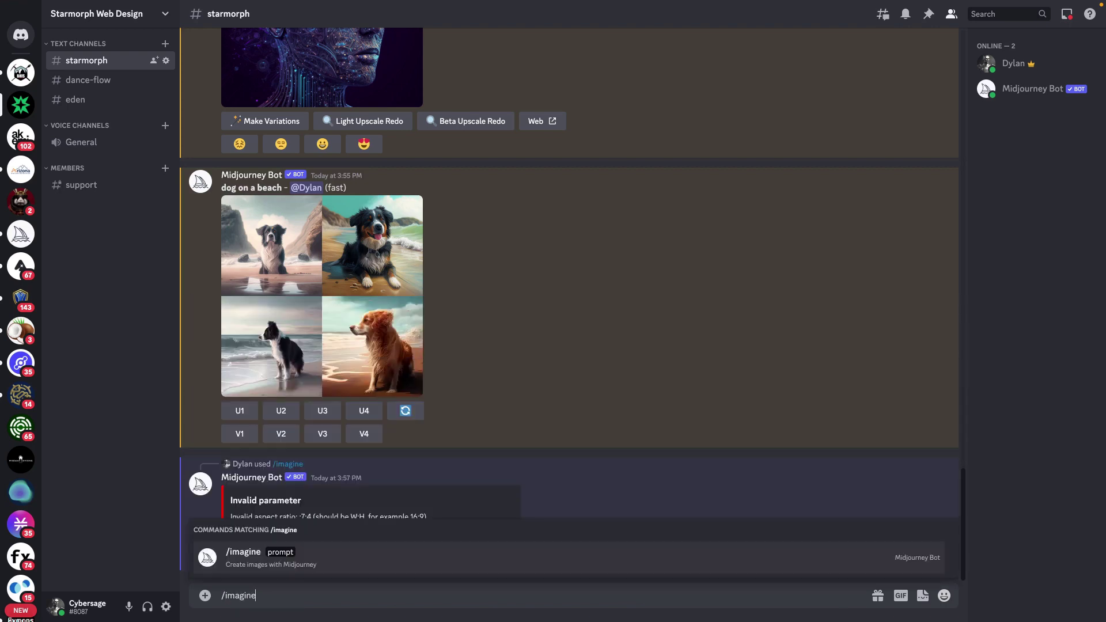
key(Tab)
key(ctrl+v)
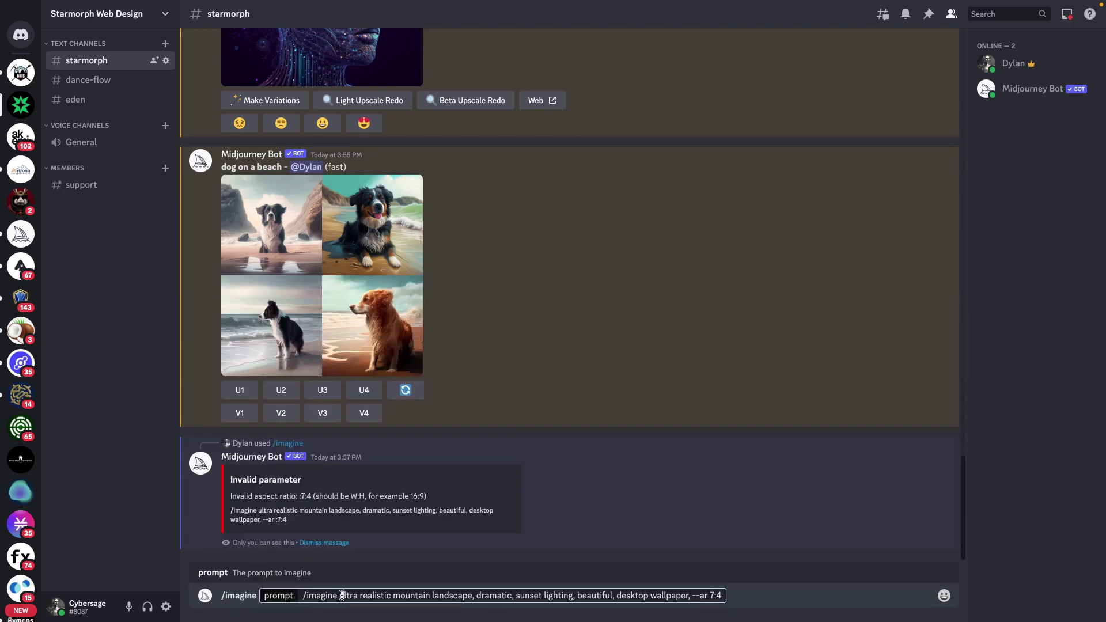
drag(342, 596, 304, 595)
mouse_move(399, 620)
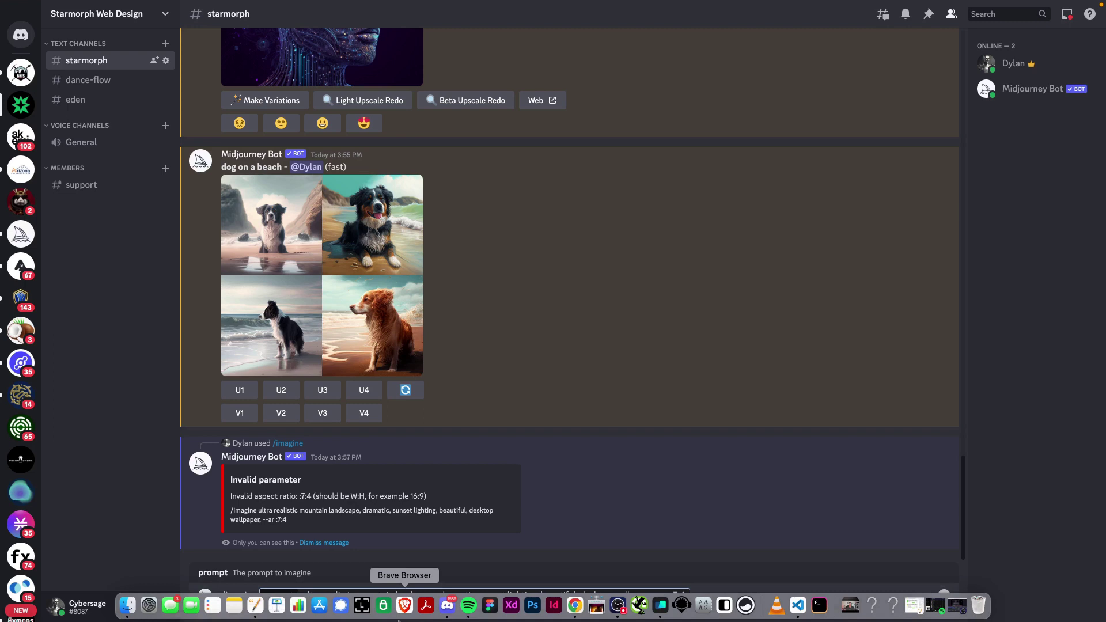
key(Return)
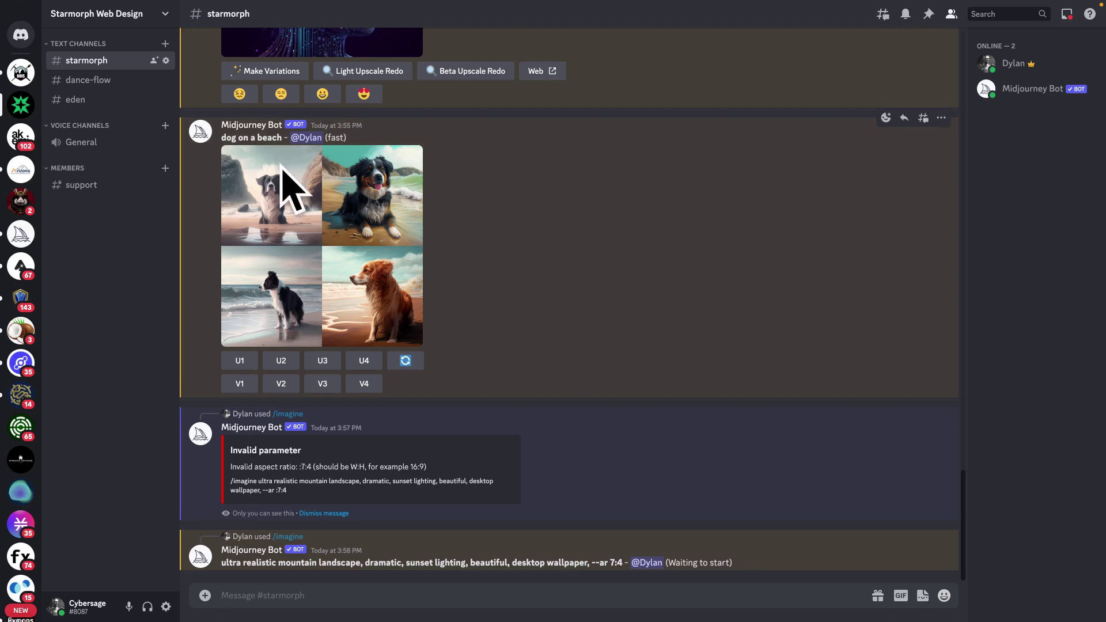
Step: Preview the dog on a beach grid, then upscale its fourth image with U4
click(268, 308)
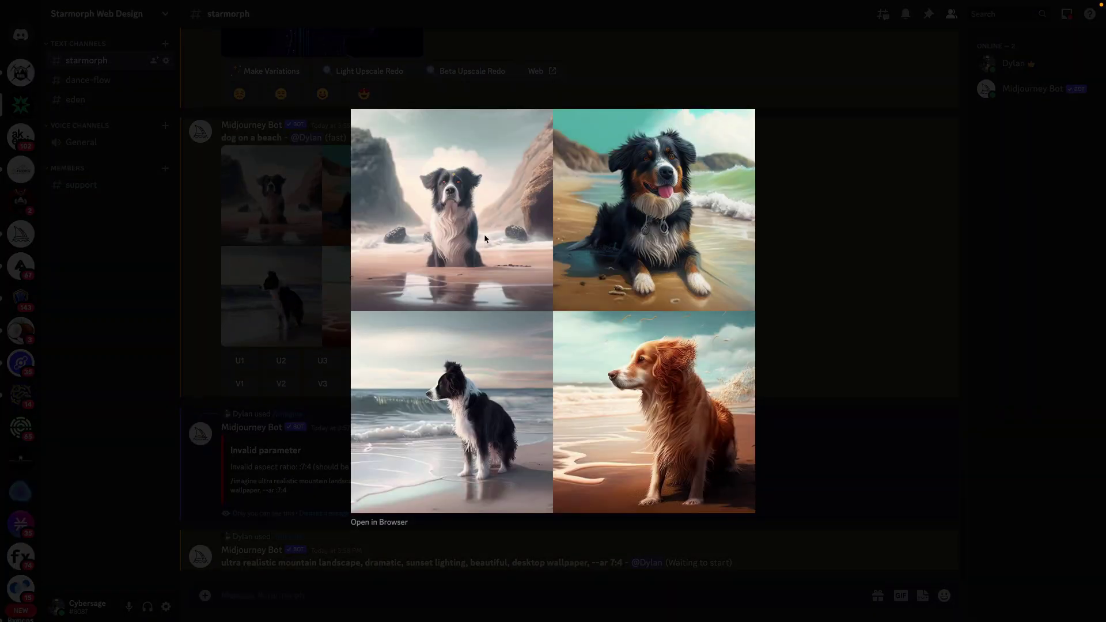
click(812, 240)
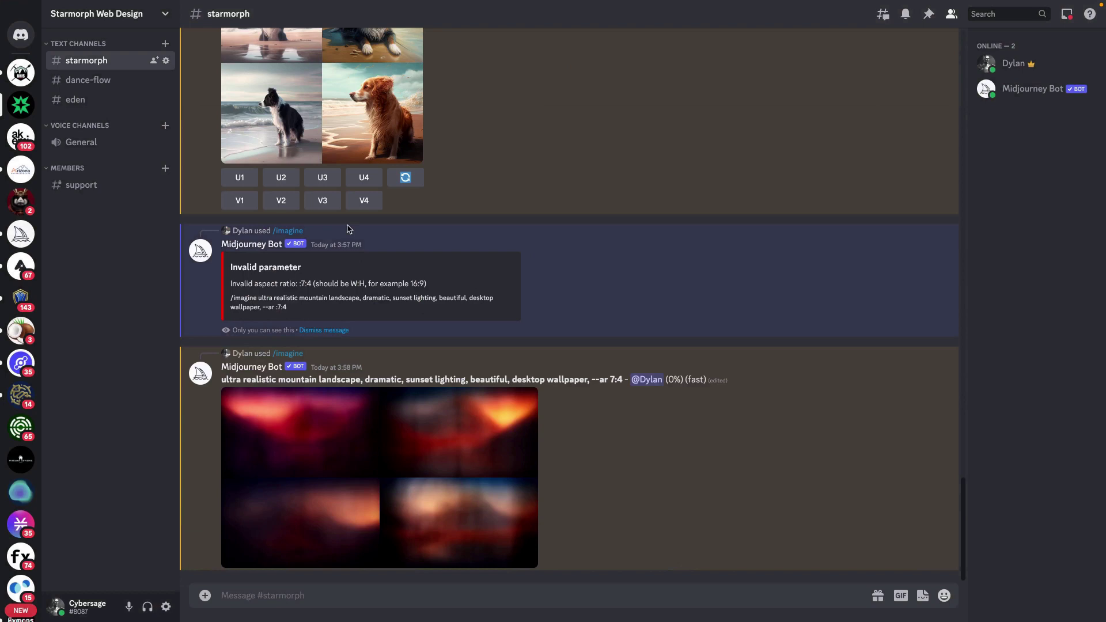
scroll(361, 183, up, 2)
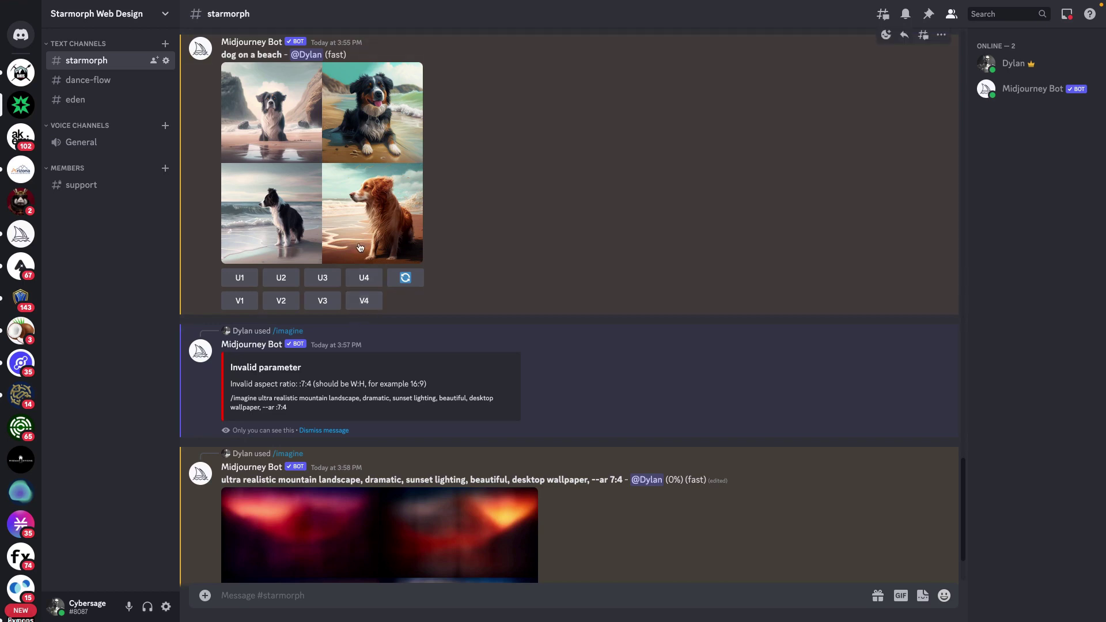
click(352, 281)
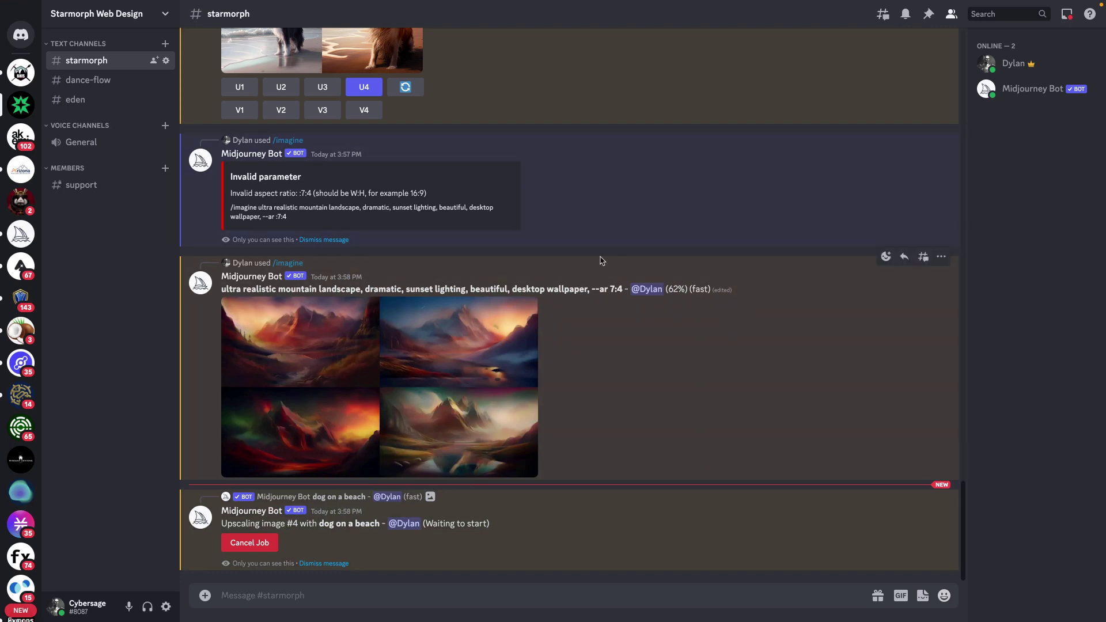
Step: Check the --ar 7:4 part of the mountain prompt and return to the aspect ratio docs
drag(592, 290, 628, 293)
click(636, 333)
key(ctrl+Right)
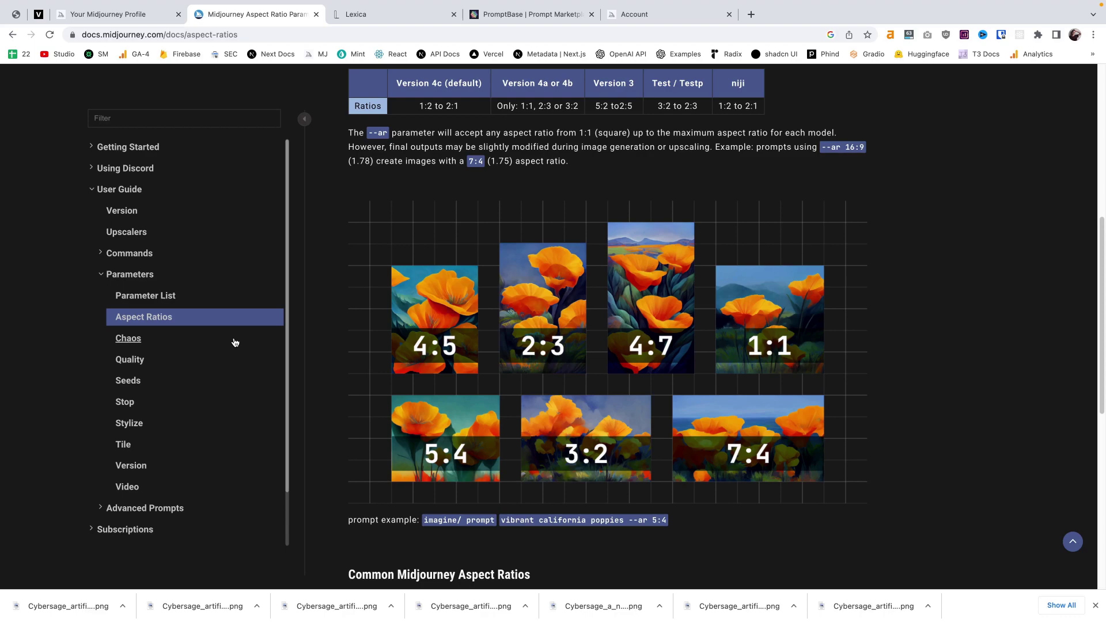
Step: Open the Chaos parameter page and read through its low, high and very high chaos examples
click(153, 346)
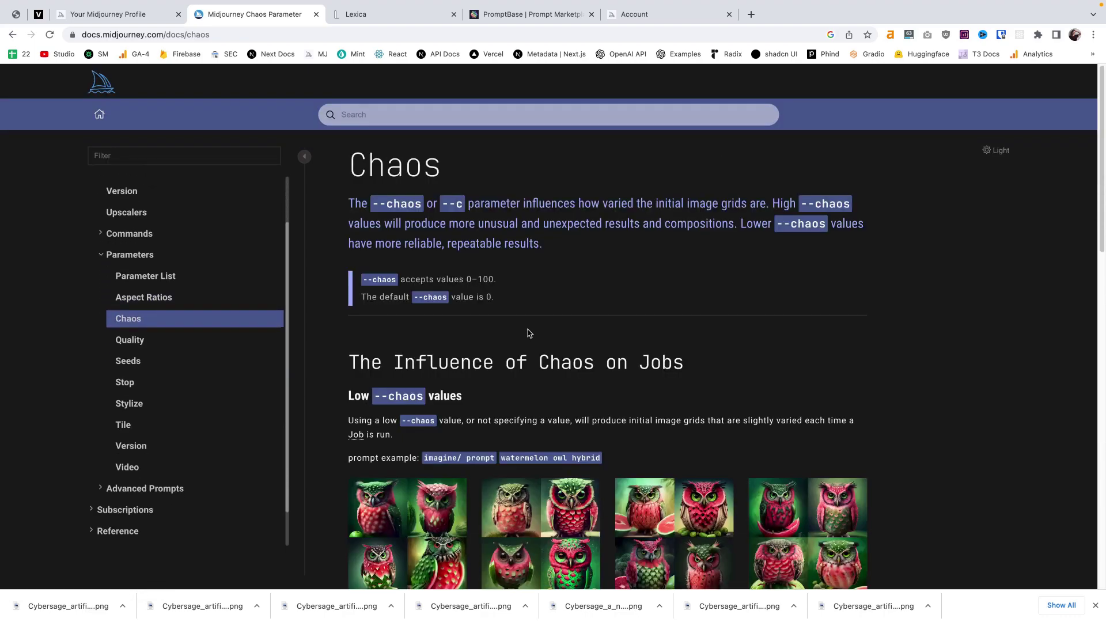
key(super+Tab)
key(super+Tab)
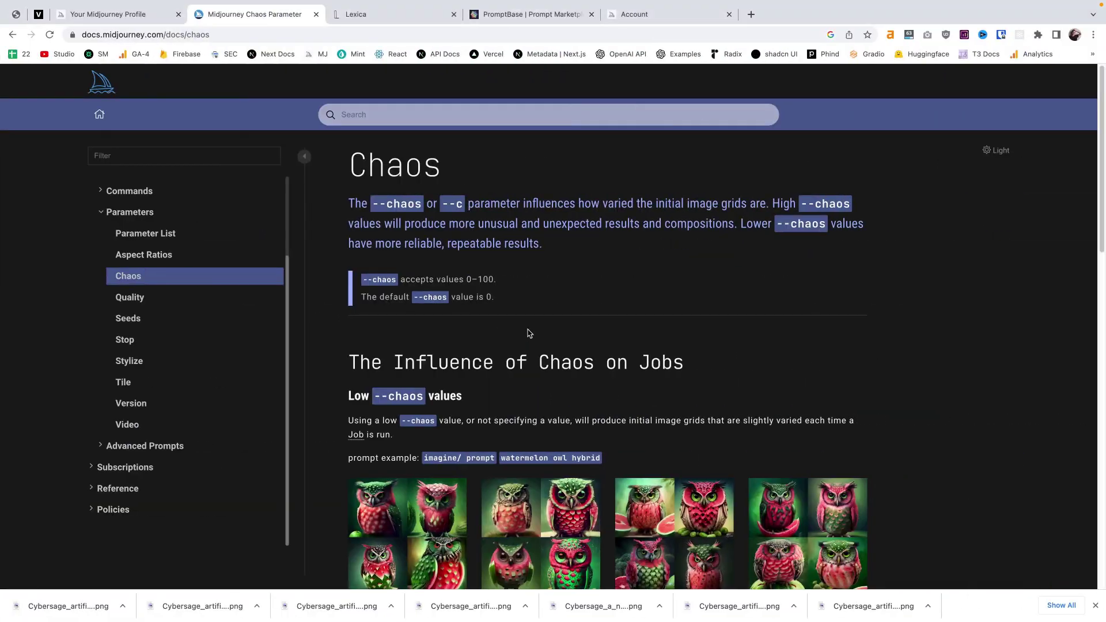
scroll(610, 303, down, 4)
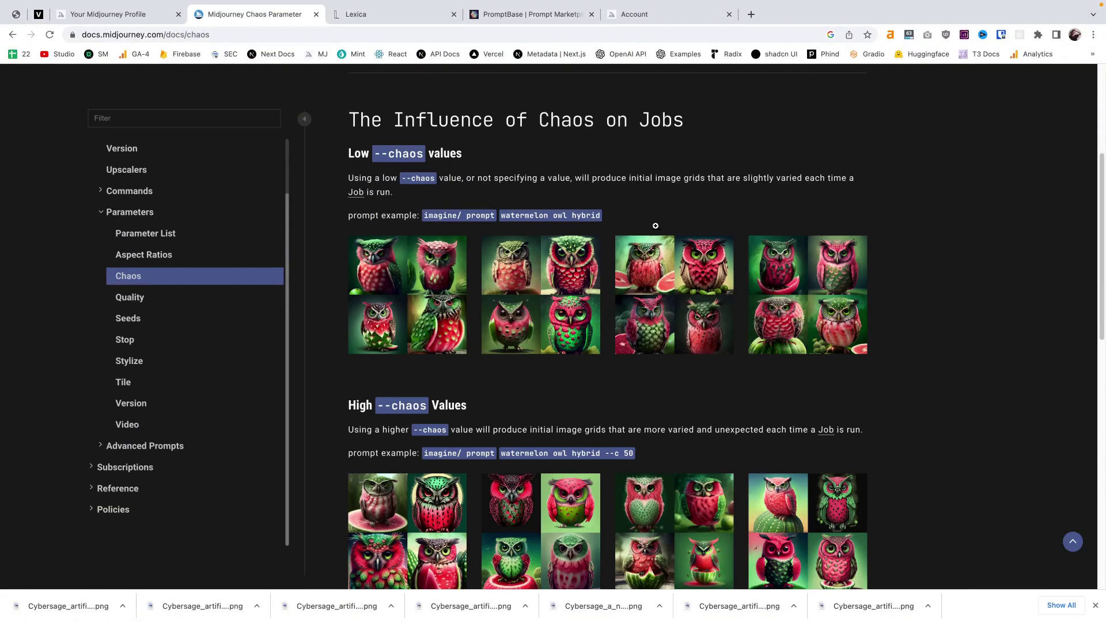
scroll(632, 250, down, 2)
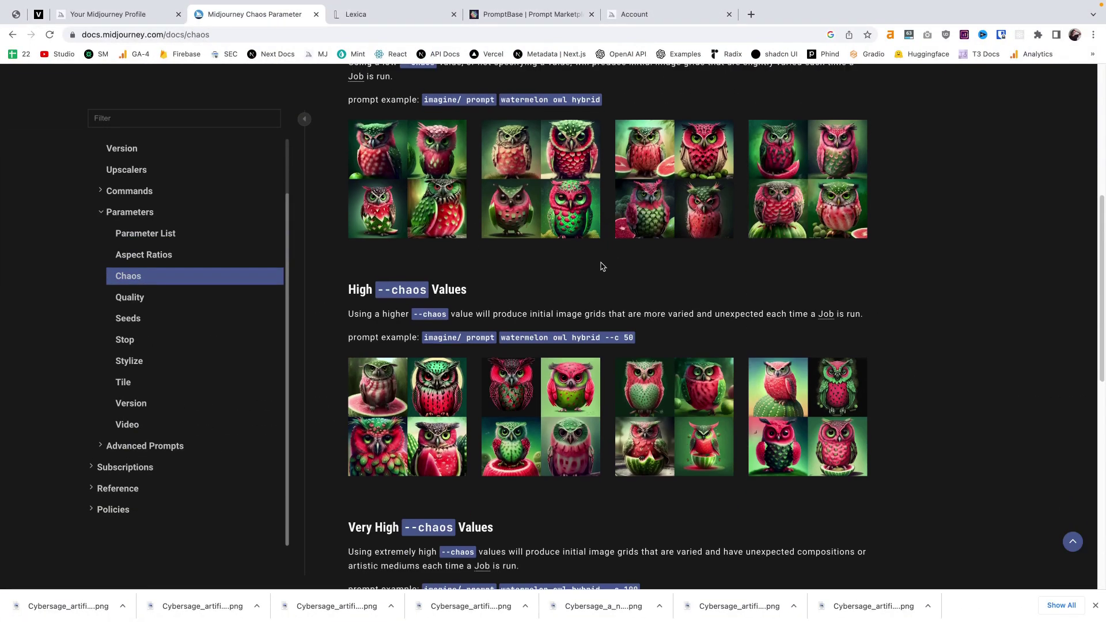
scroll(605, 262, up, 1)
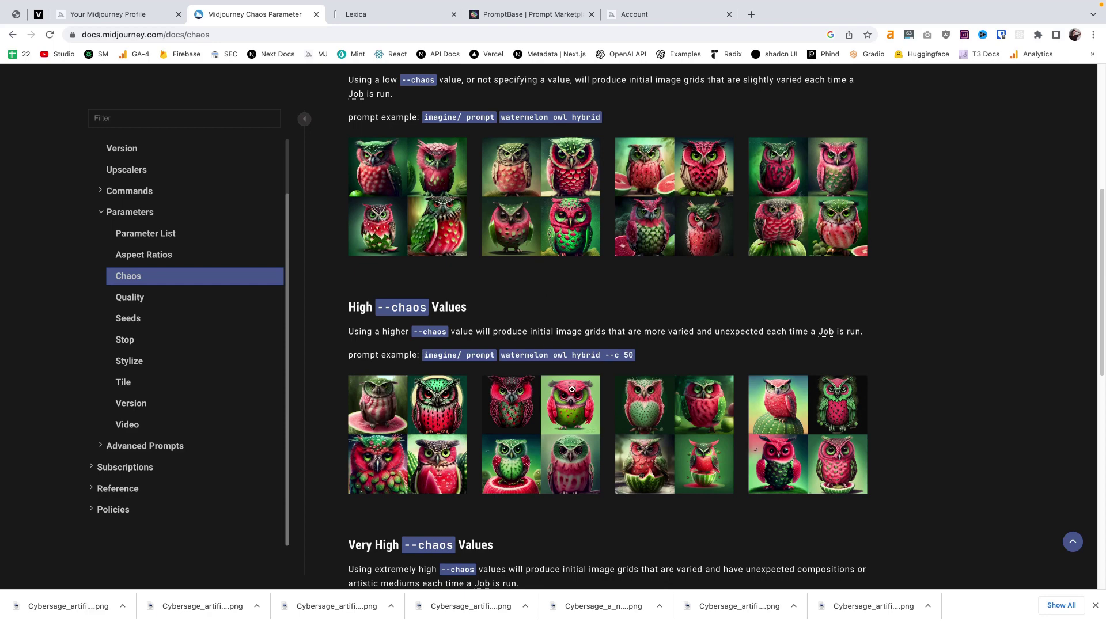
scroll(651, 359, down, 3)
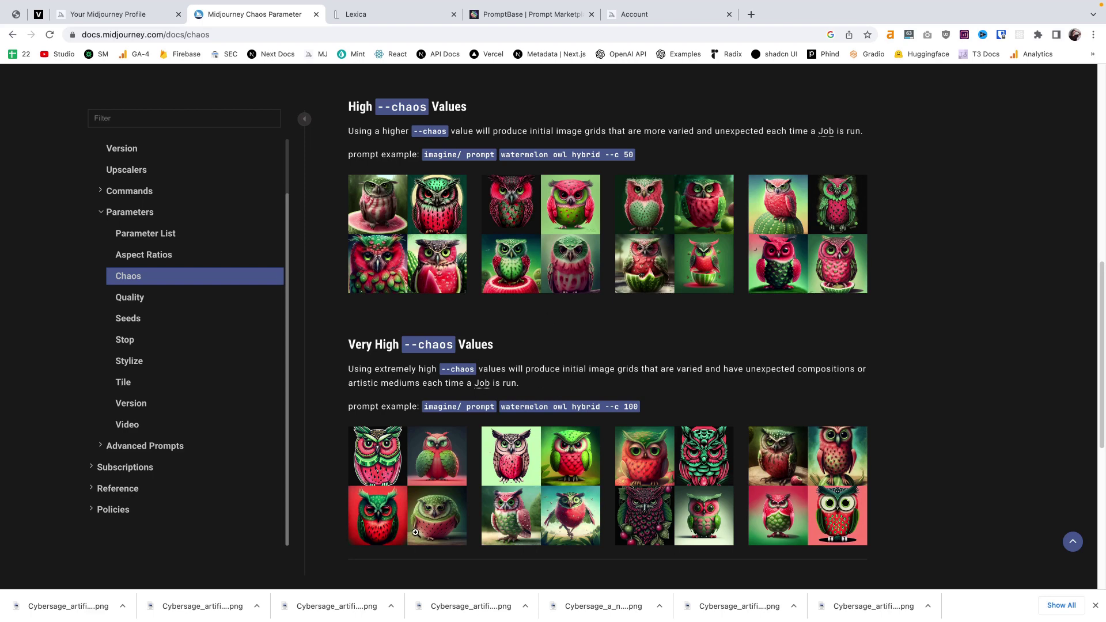
scroll(524, 266, up, 3)
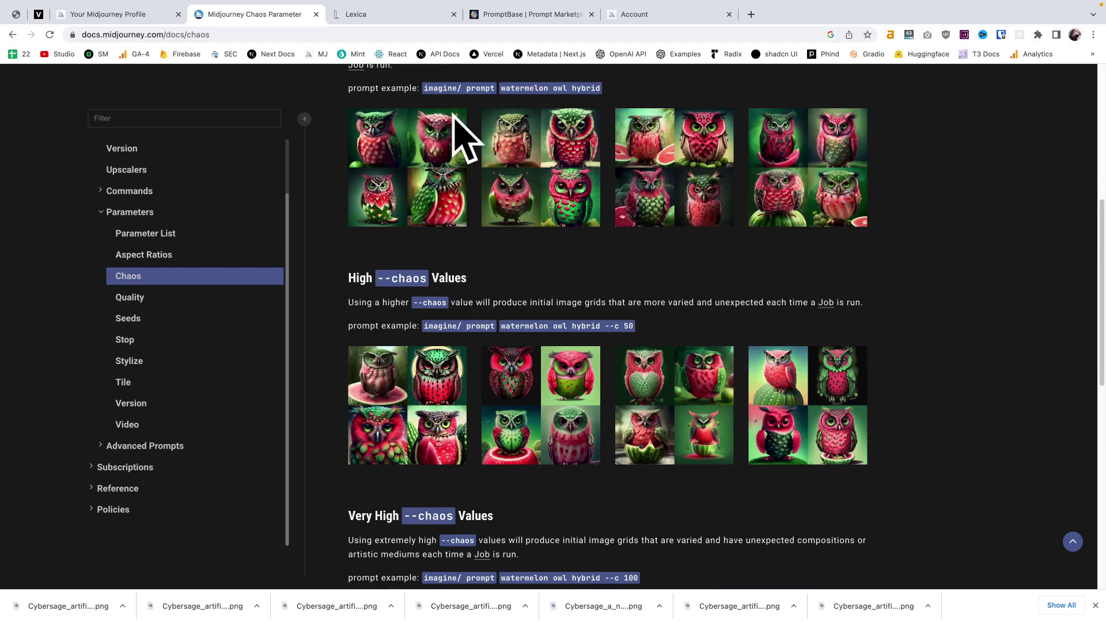
scroll(485, 363, up, 4)
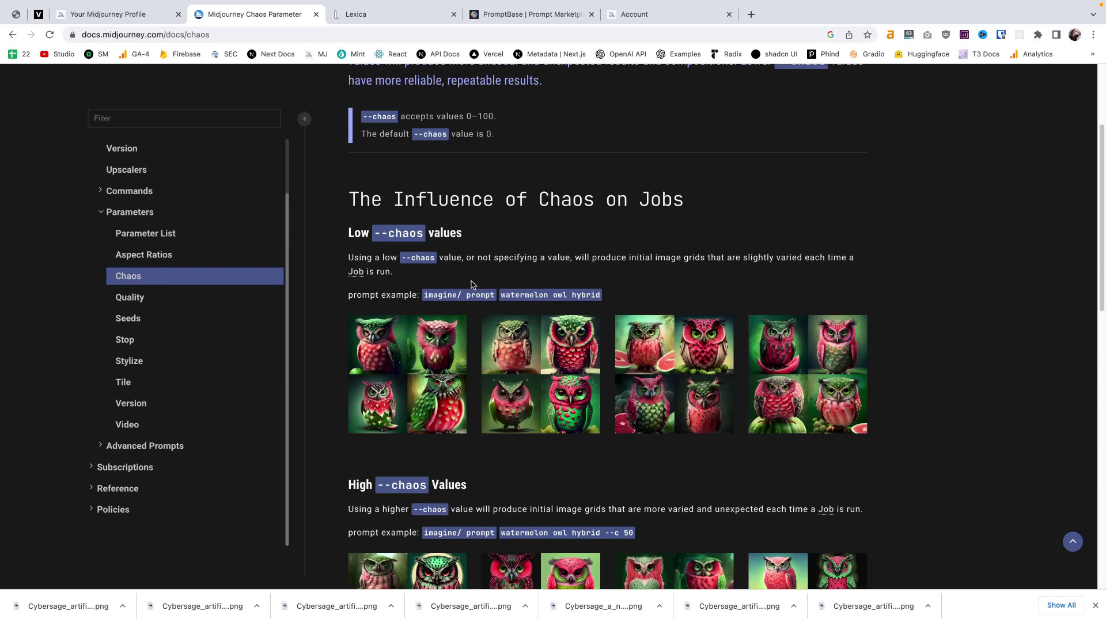
scroll(534, 249, down, 2)
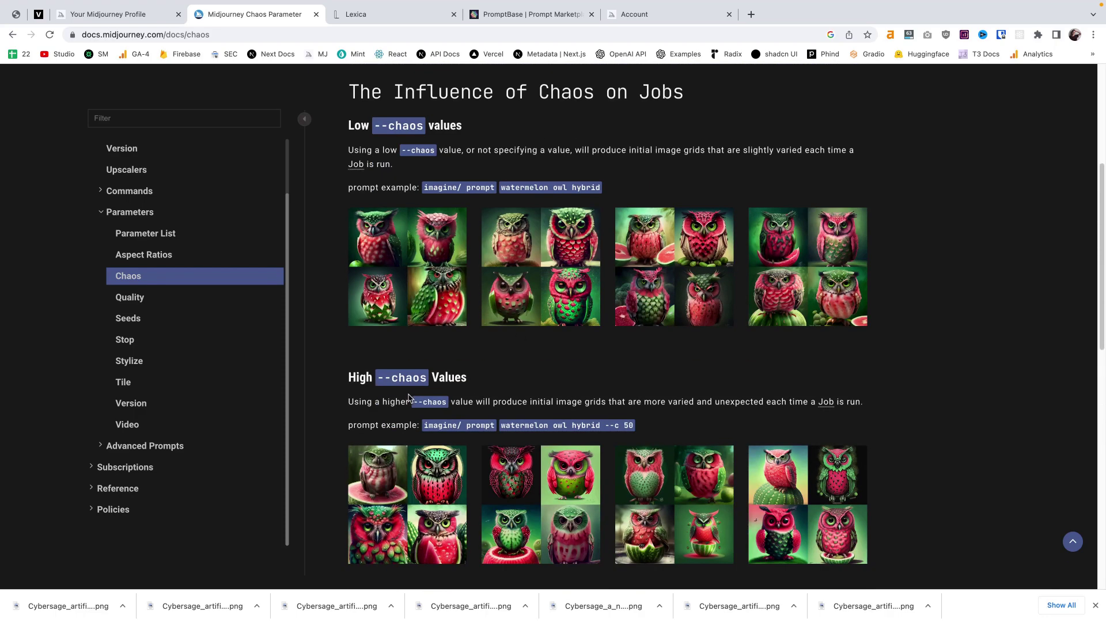
scroll(534, 350, down, 3)
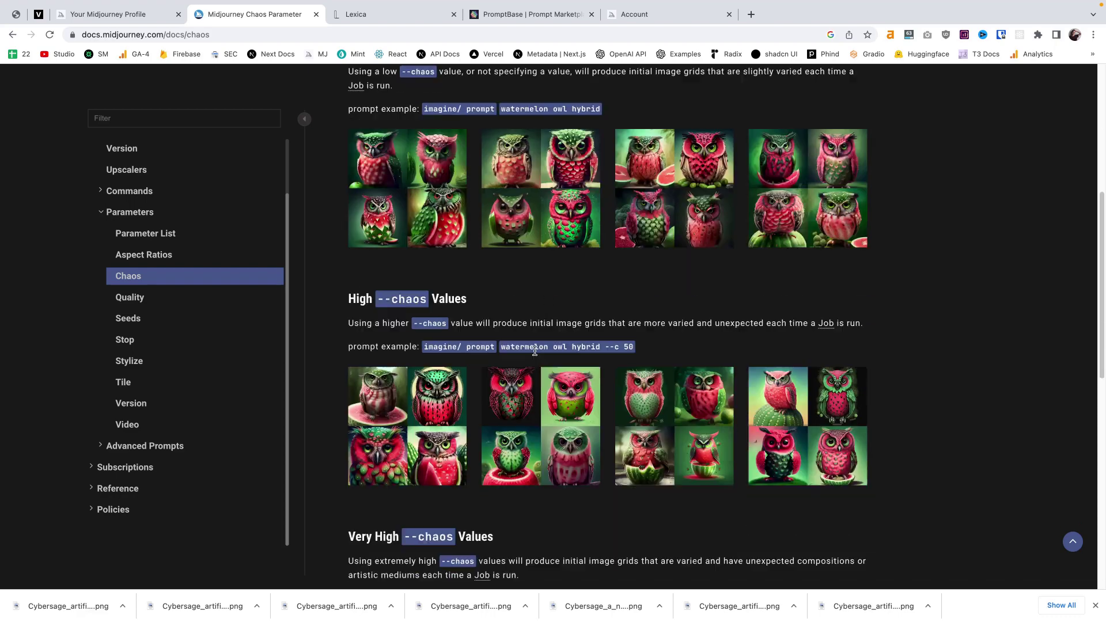
scroll(534, 351, down, 6)
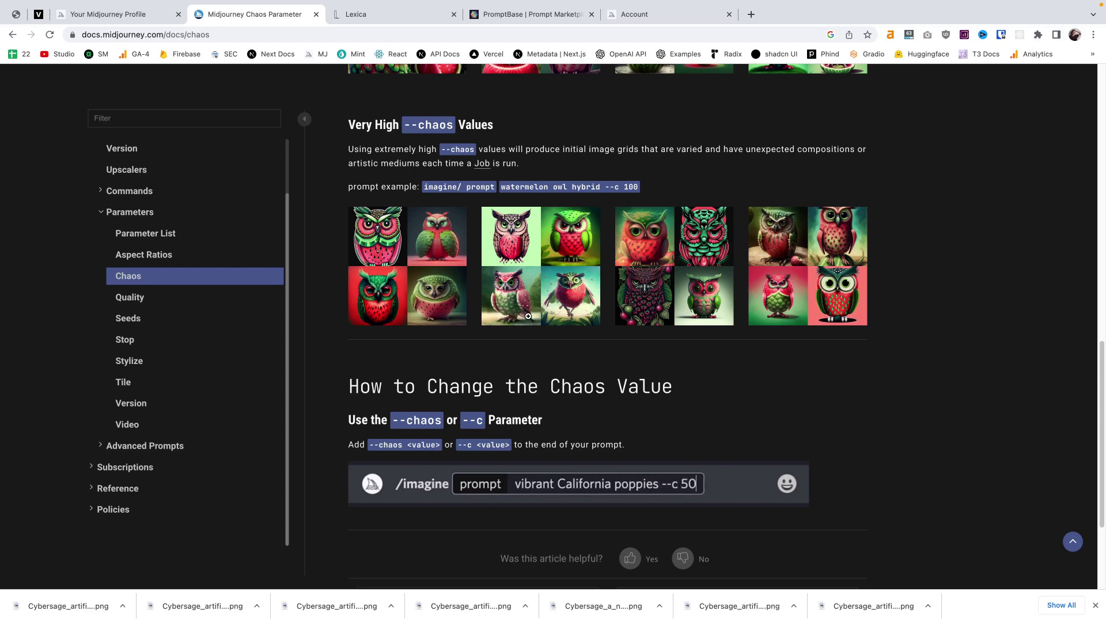
scroll(505, 199, up, 2)
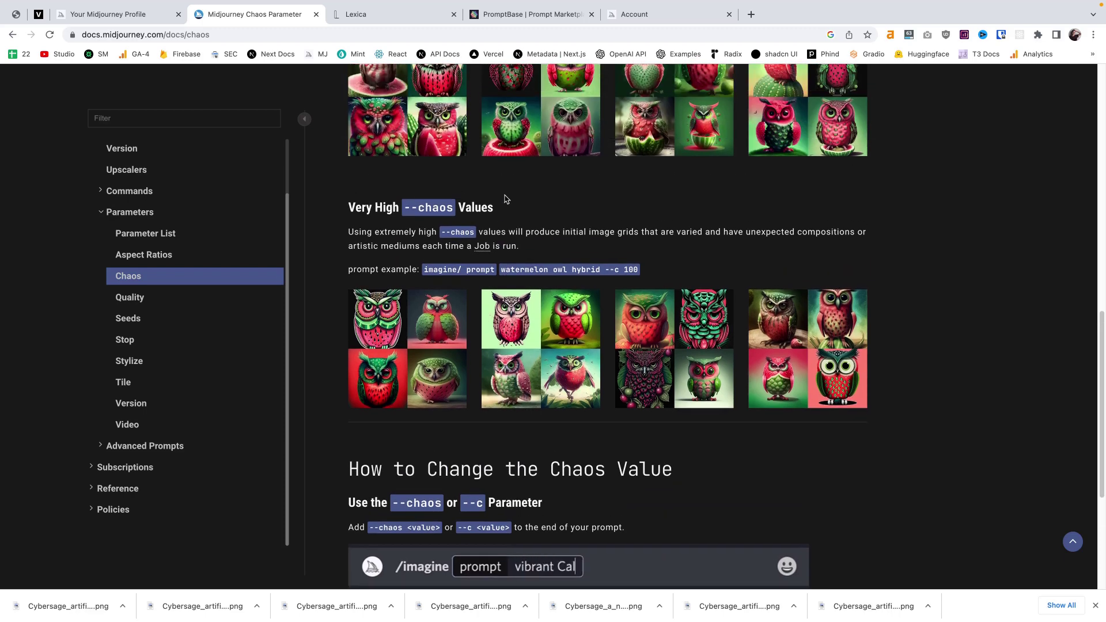
key(super+Tab)
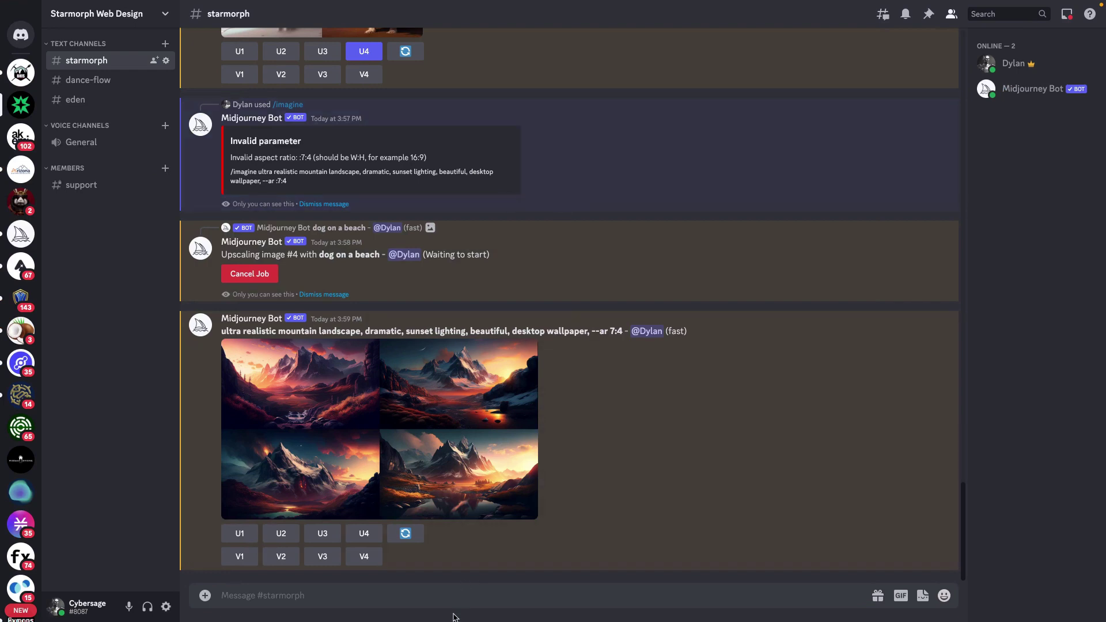
Step: Send the /imagine prompt 'dog on a beach digital illustration --chaos 0'
text(/imagine)
key(Tab)
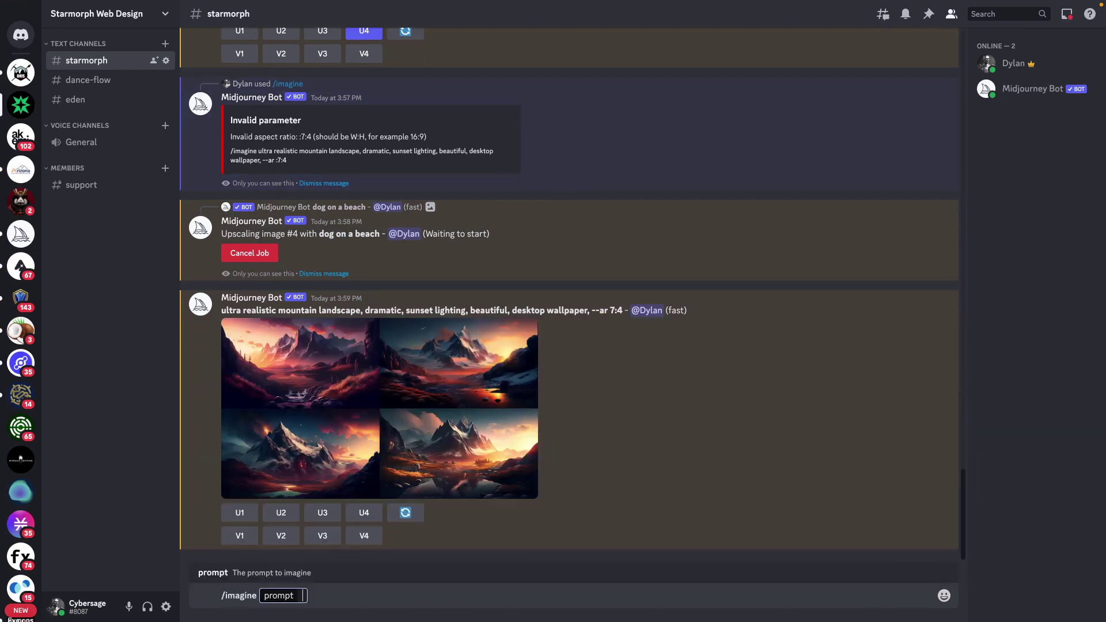
text(dog a b)
key(BackSpace)
key(BackSpace)
key(BackSpace)
text(on a beach )
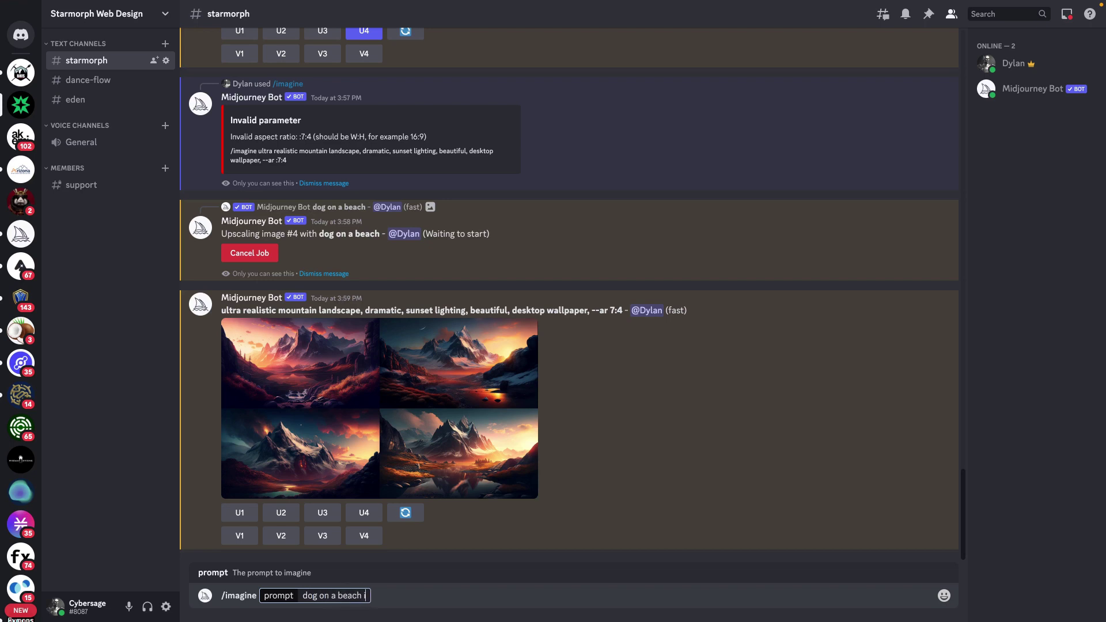
text(digital illu)
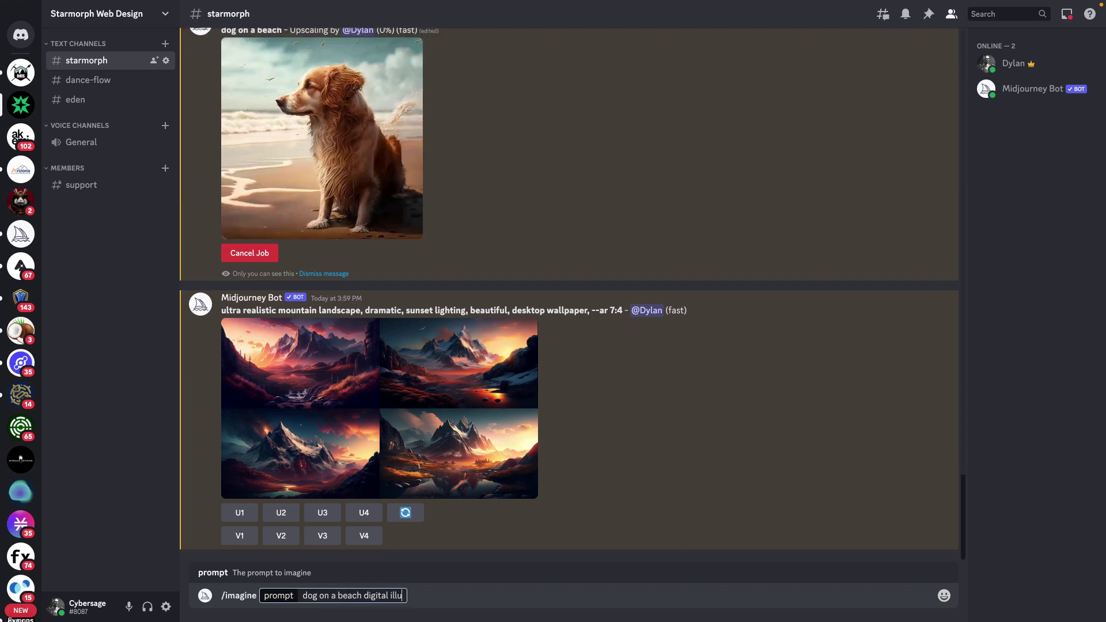
text(stration --chaos 0)
key(ctrl+a)
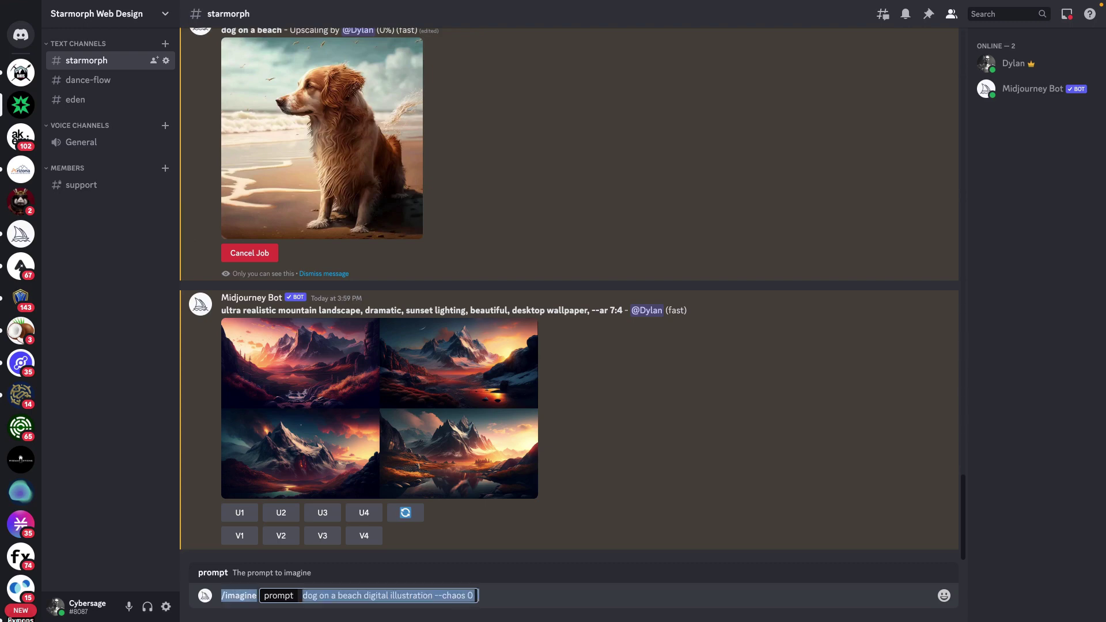
key(Return)
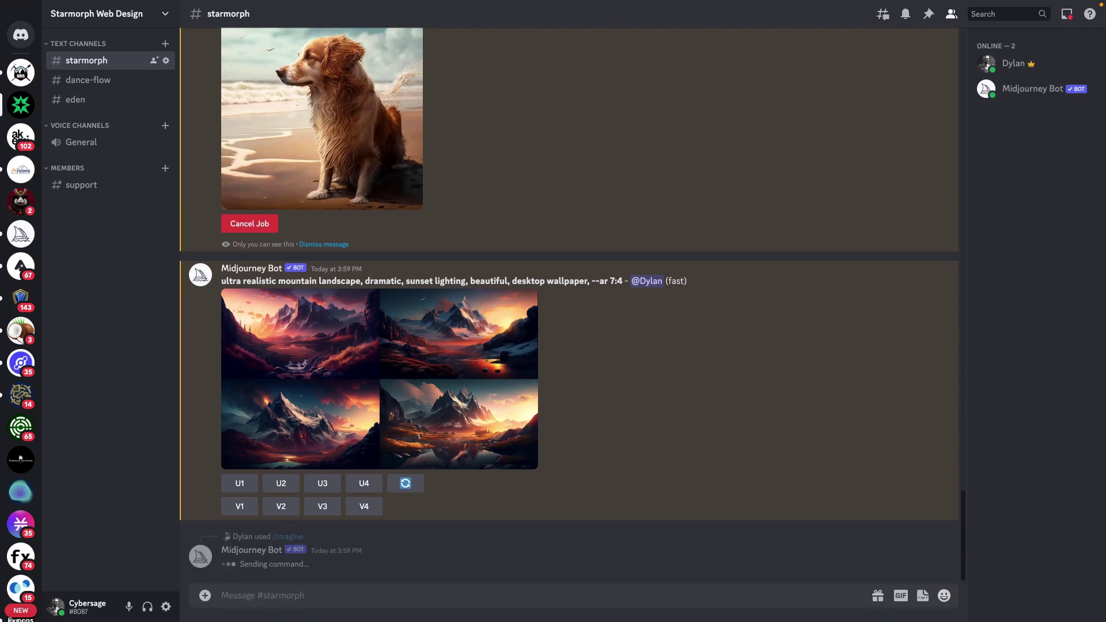
Step: Resend the same dog prompt with the chaos value changed to 100
text(/imagine)
key(Tab)
text(/imagine prompt:dog on a beach digital illustration --chaos 0)
key(BackSpace)
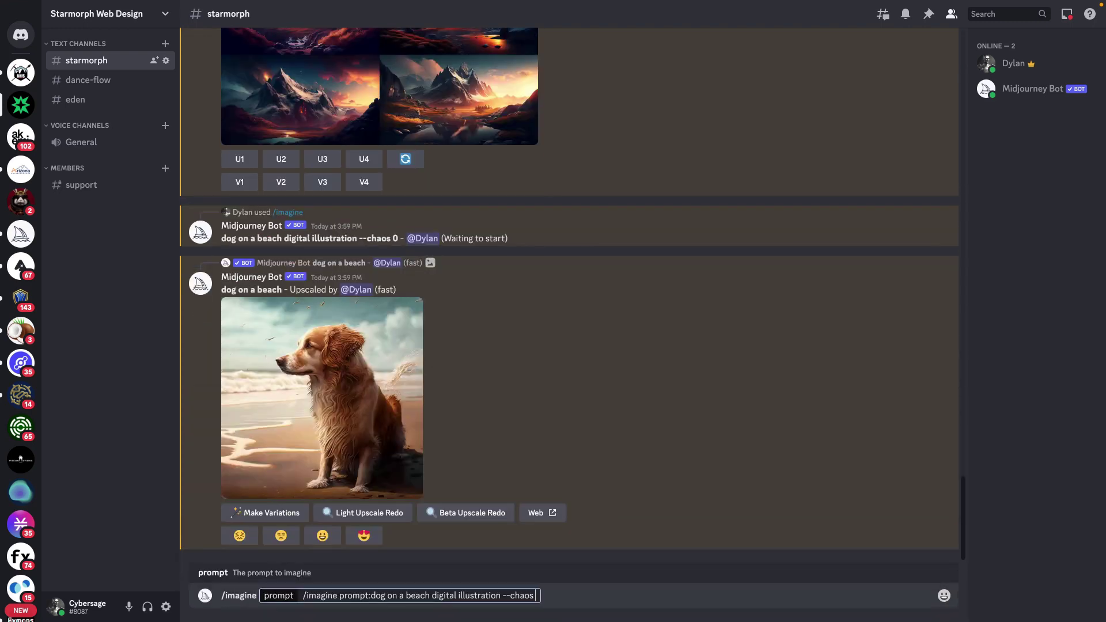
text(100)
key(Return)
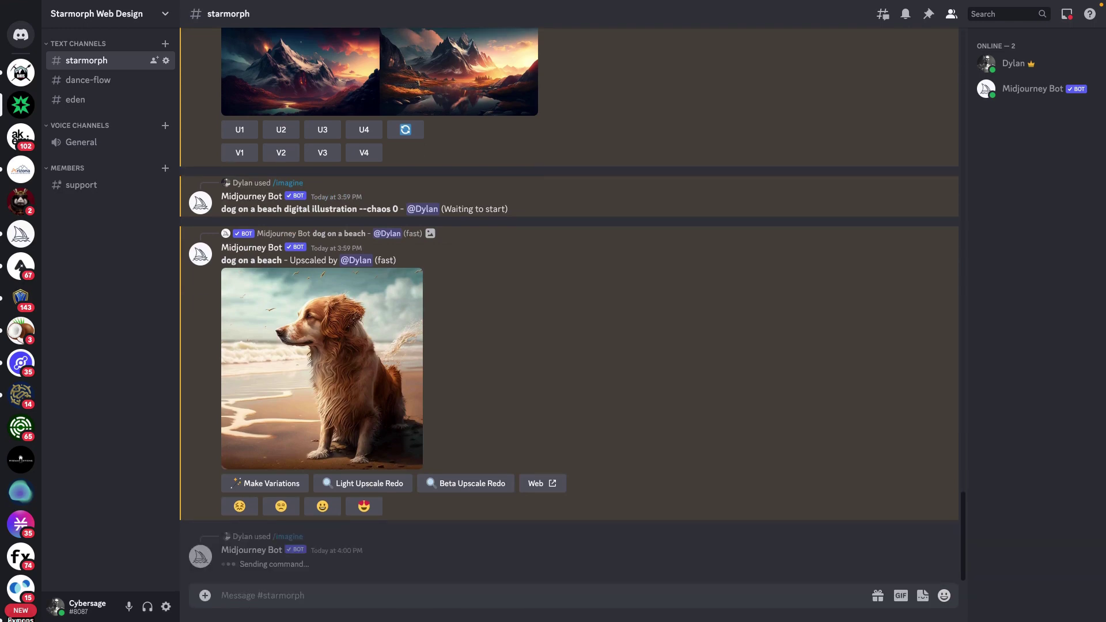
Step: Preview the upscaled dog and the mountain landscape grid, then upscale mountain image 1 with U1
click(380, 363)
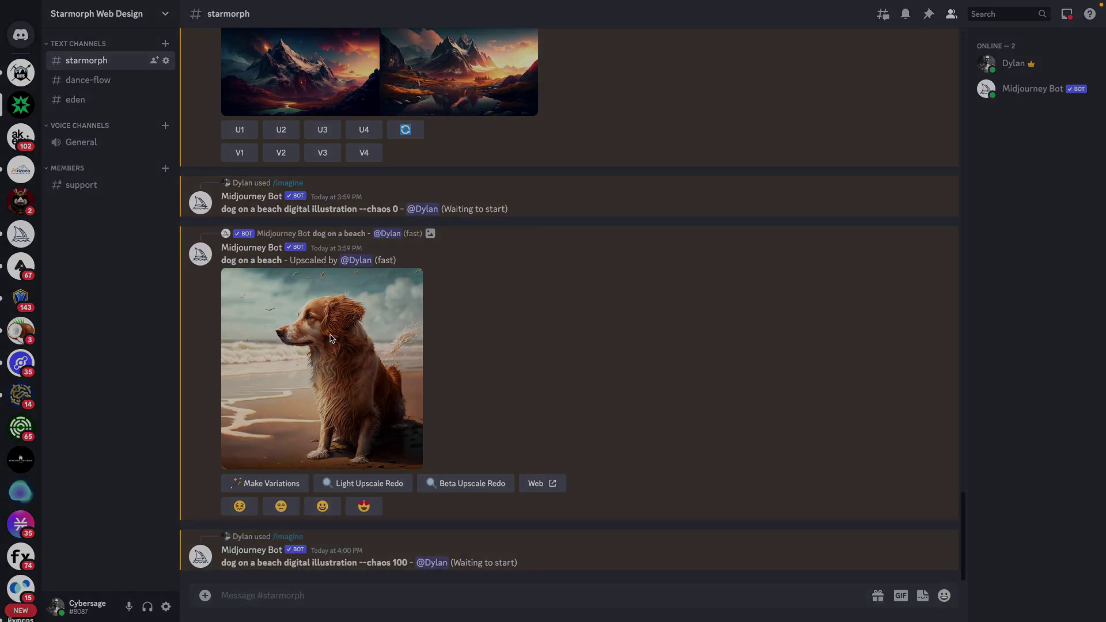
click(793, 278)
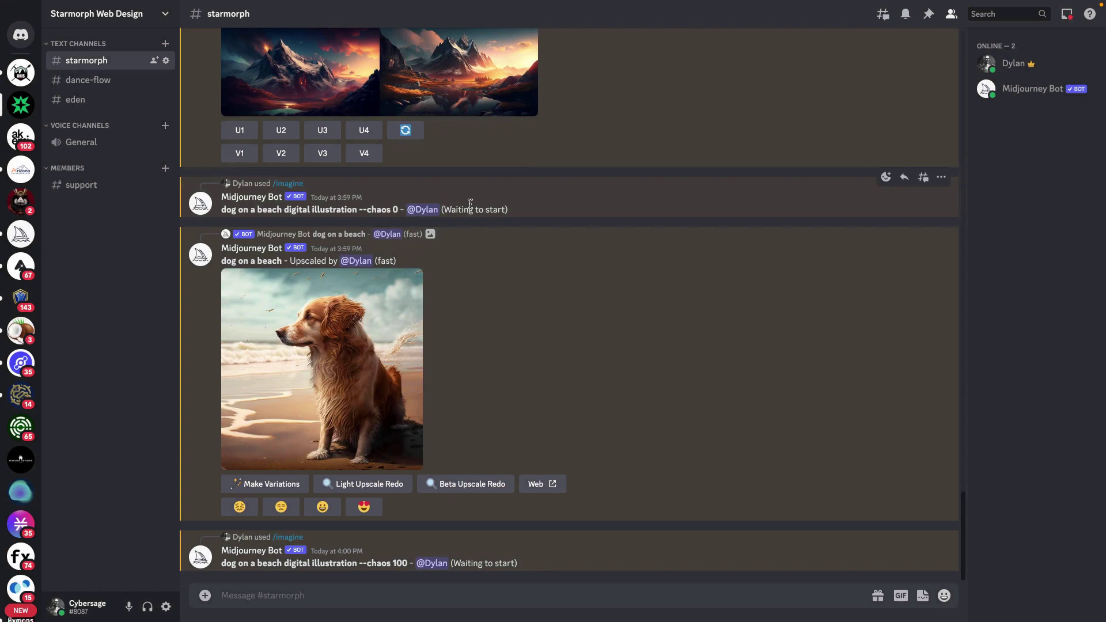
scroll(365, 280, up, 5)
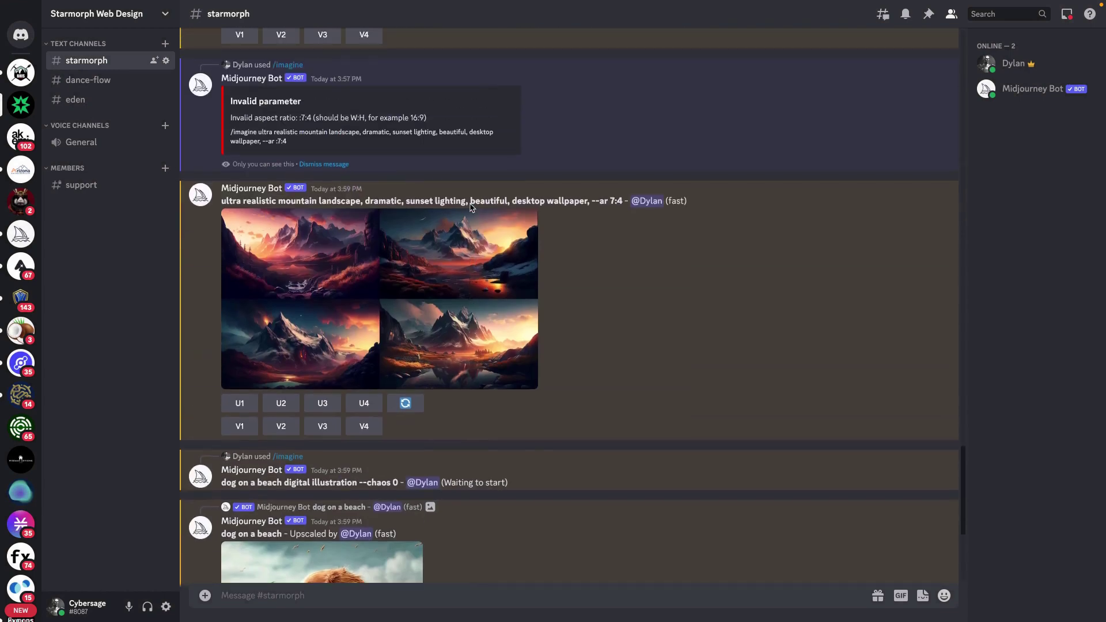
click(330, 266)
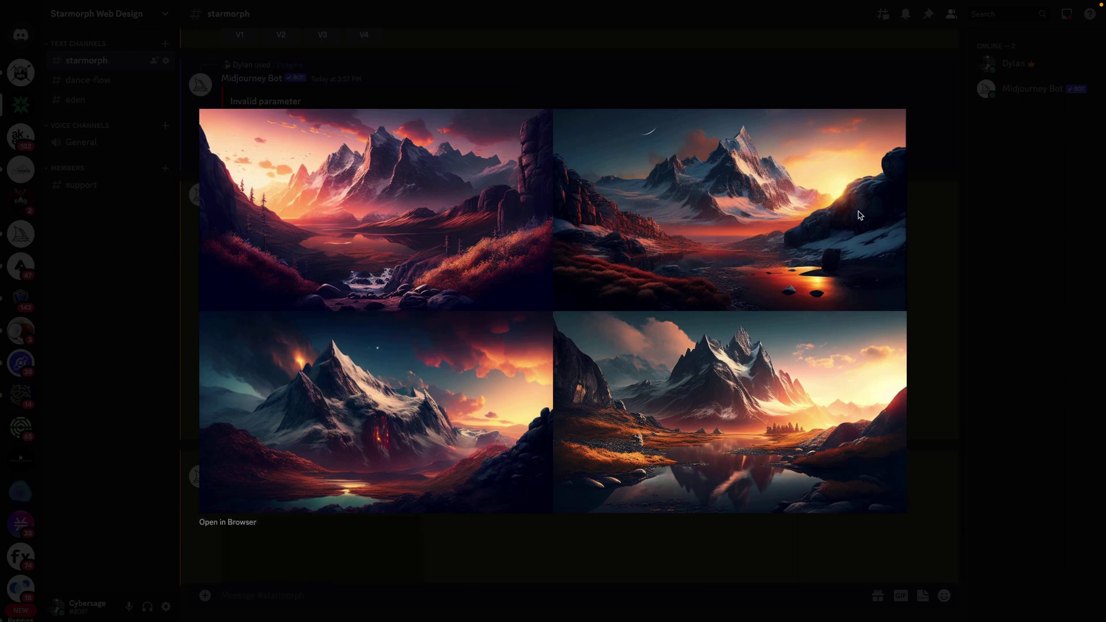
click(952, 198)
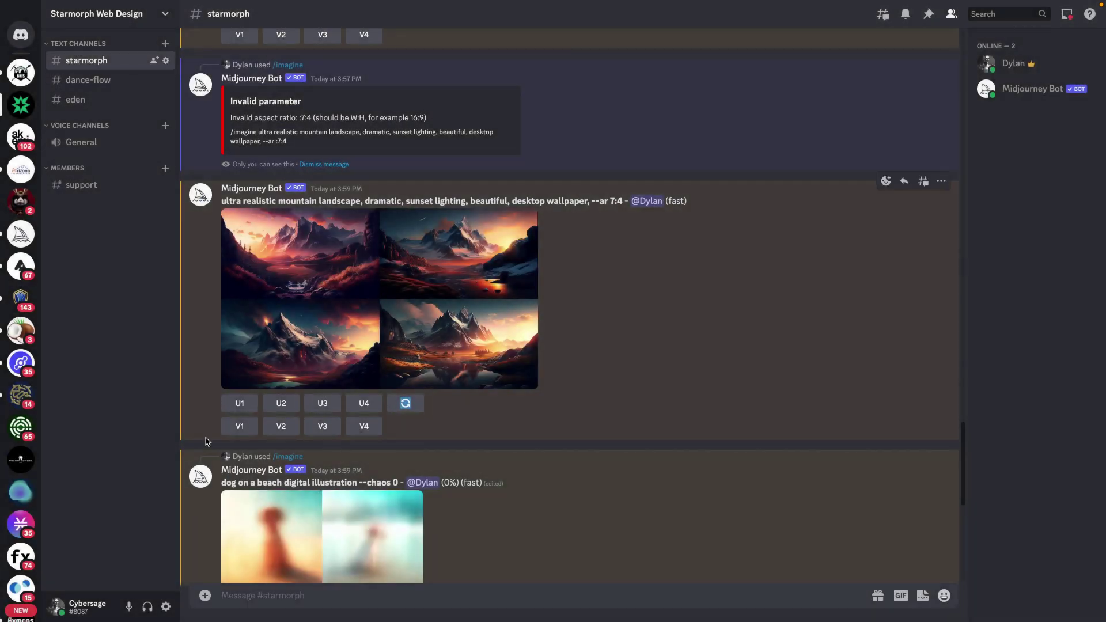
click(252, 402)
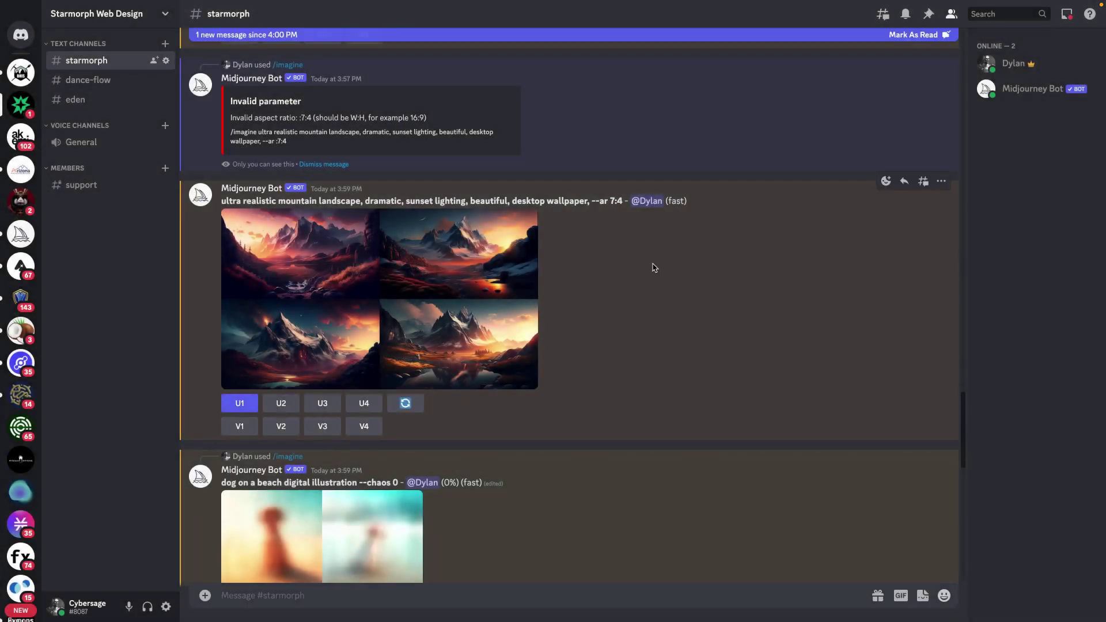
Step: Enlarge the mountain landscape grid again to inspect it more closely
scroll(645, 285, down, 3)
scroll(611, 279, up, 4)
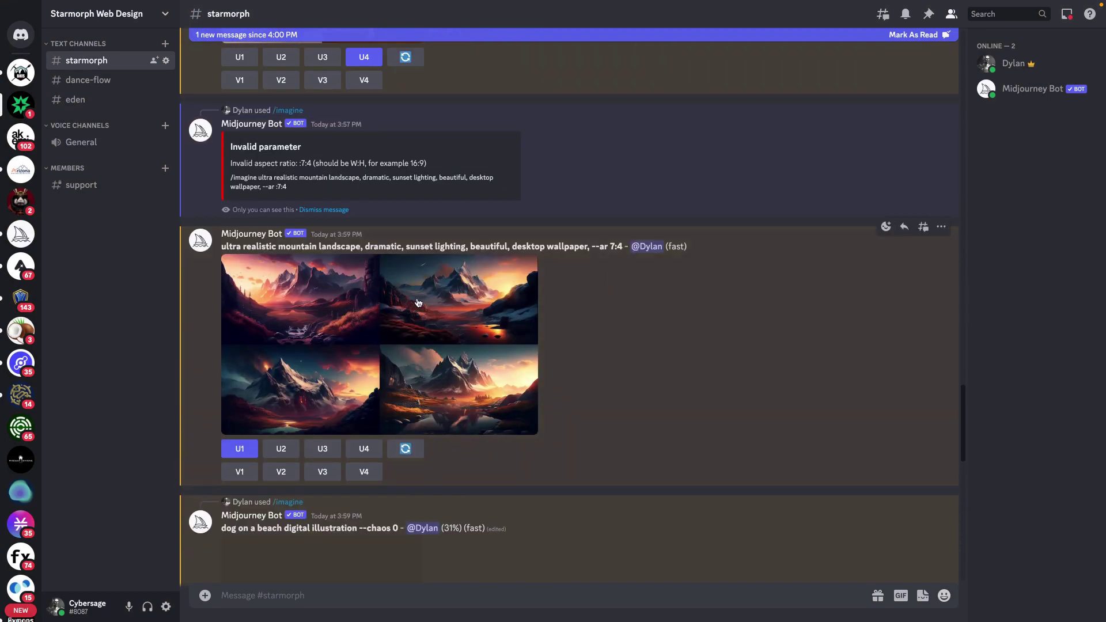
click(377, 292)
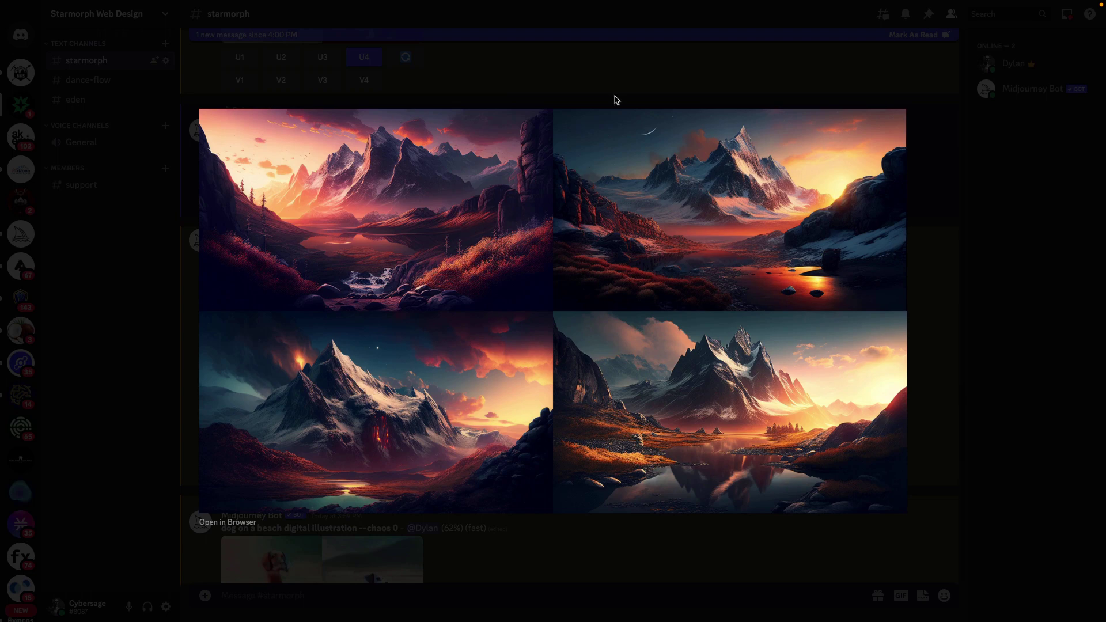
click(595, 80)
scroll(369, 177, down, 2)
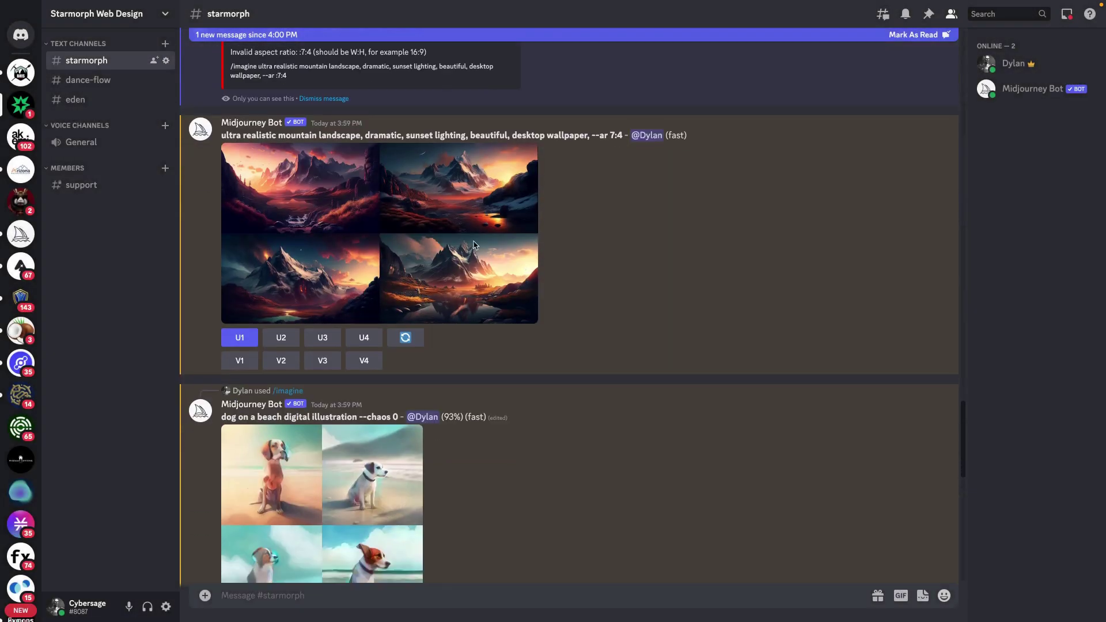
scroll(369, 199, down, 2)
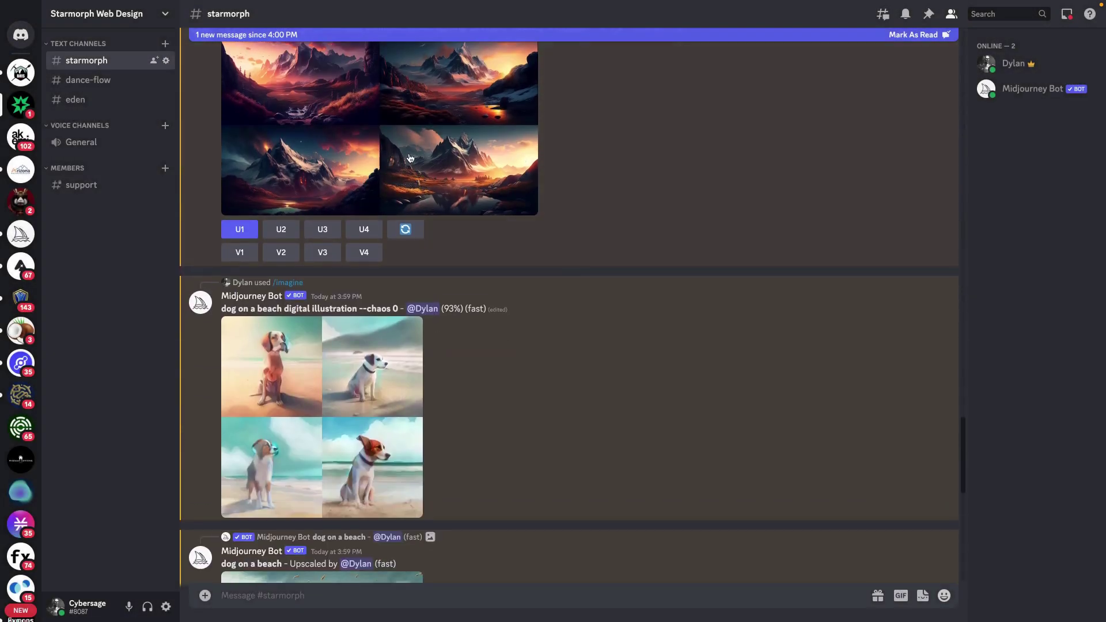
scroll(409, 158, up, 1)
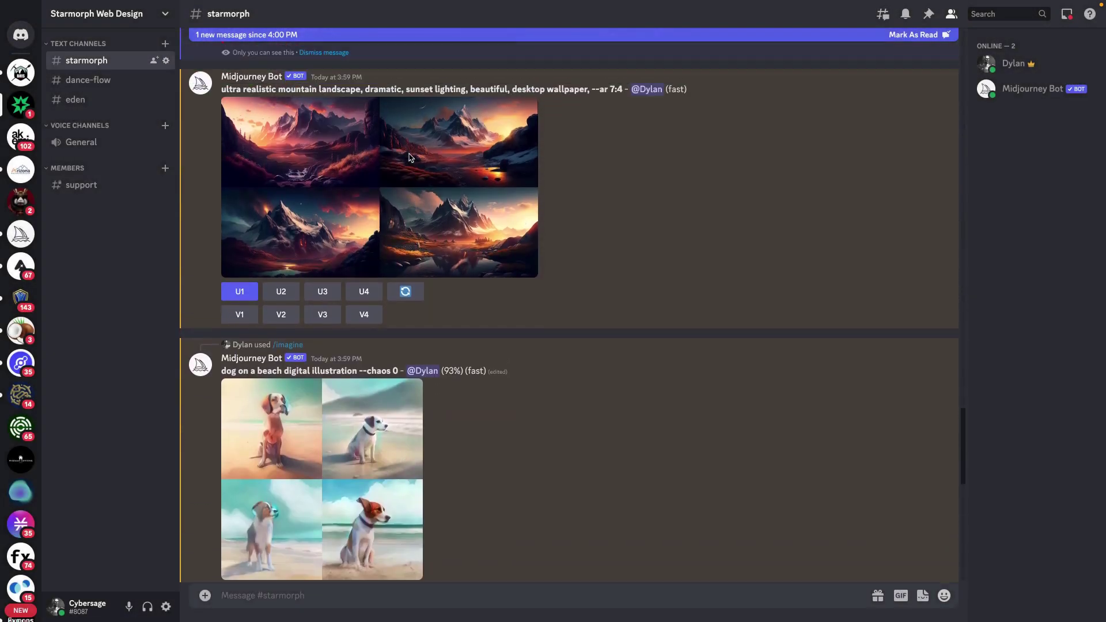
click(345, 152)
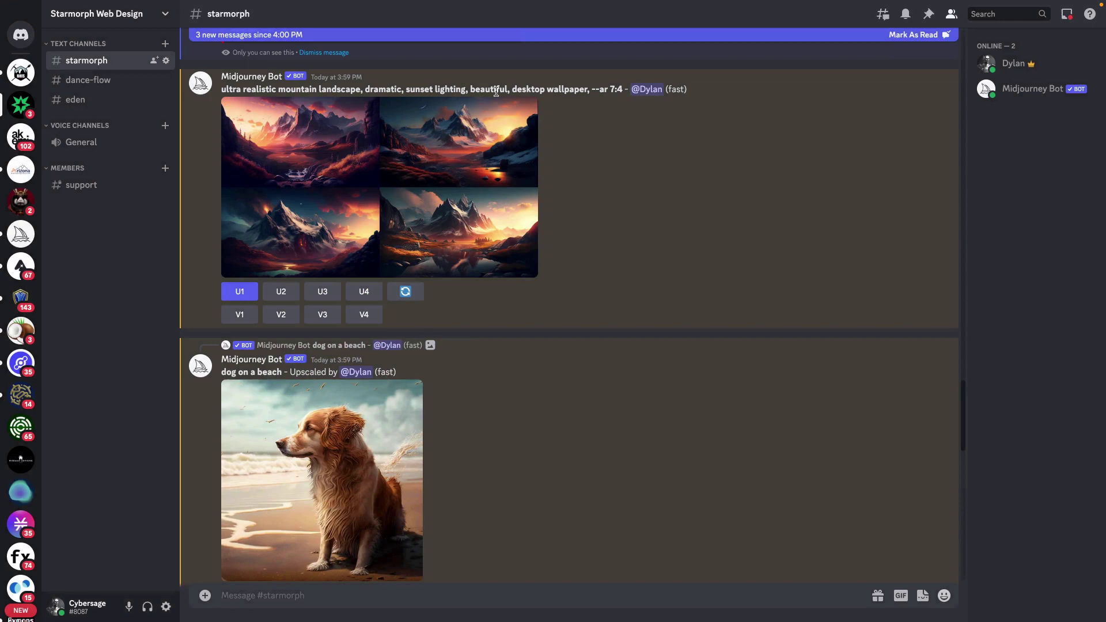
Step: Enlarge the chaos 0 and then the chaos 100 dog-on-a-beach grids to compare them
scroll(510, 196, down, 5)
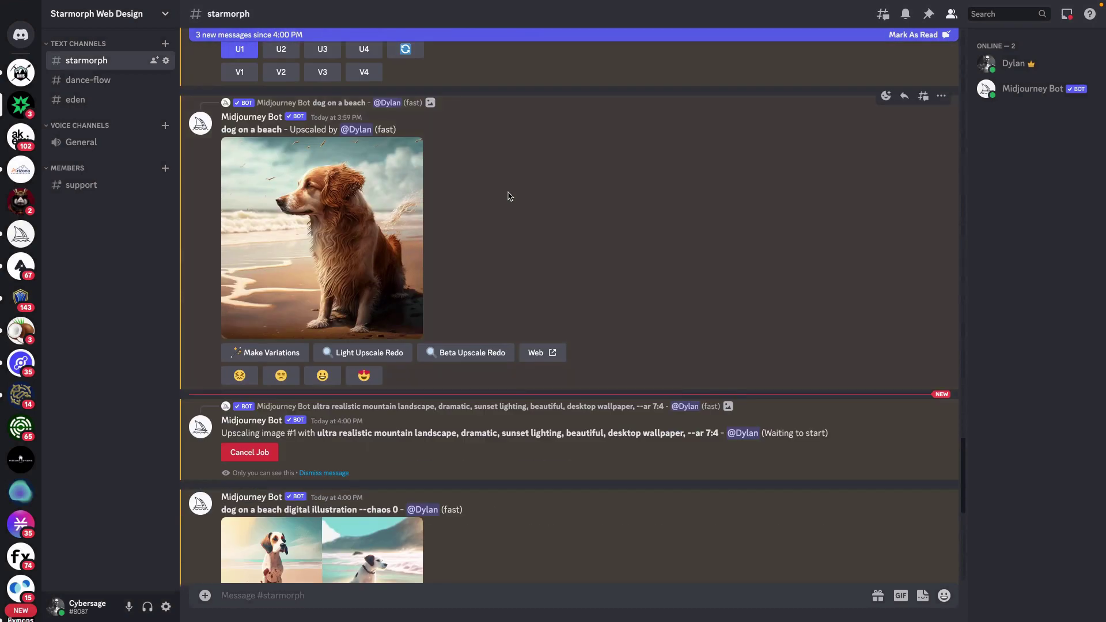
scroll(509, 196, down, 8)
scroll(502, 197, down, 2)
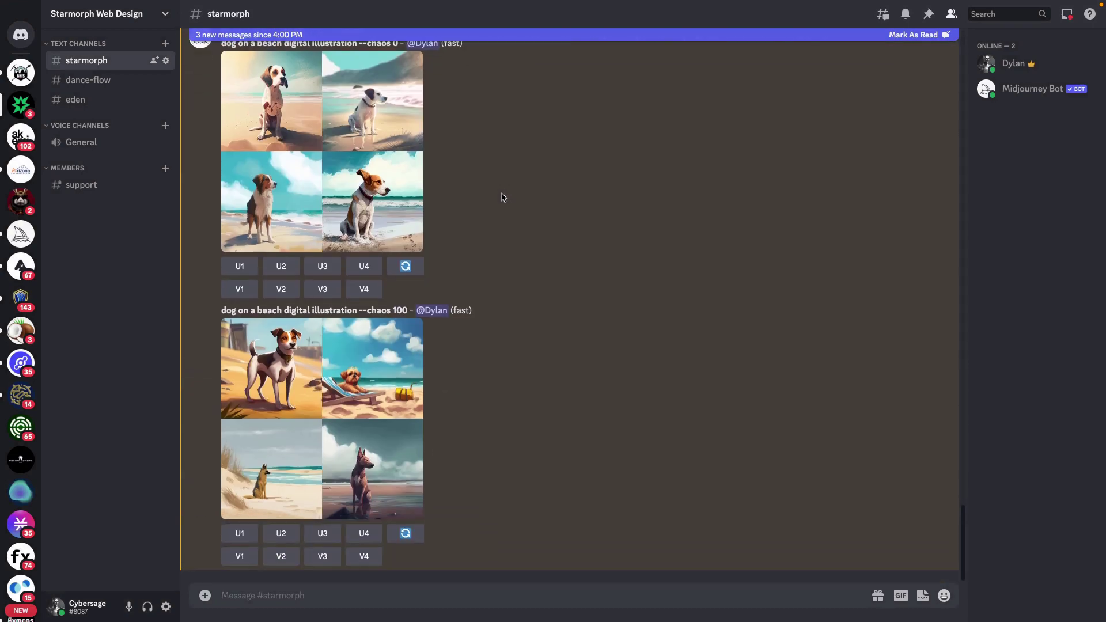
scroll(468, 215, up, 4)
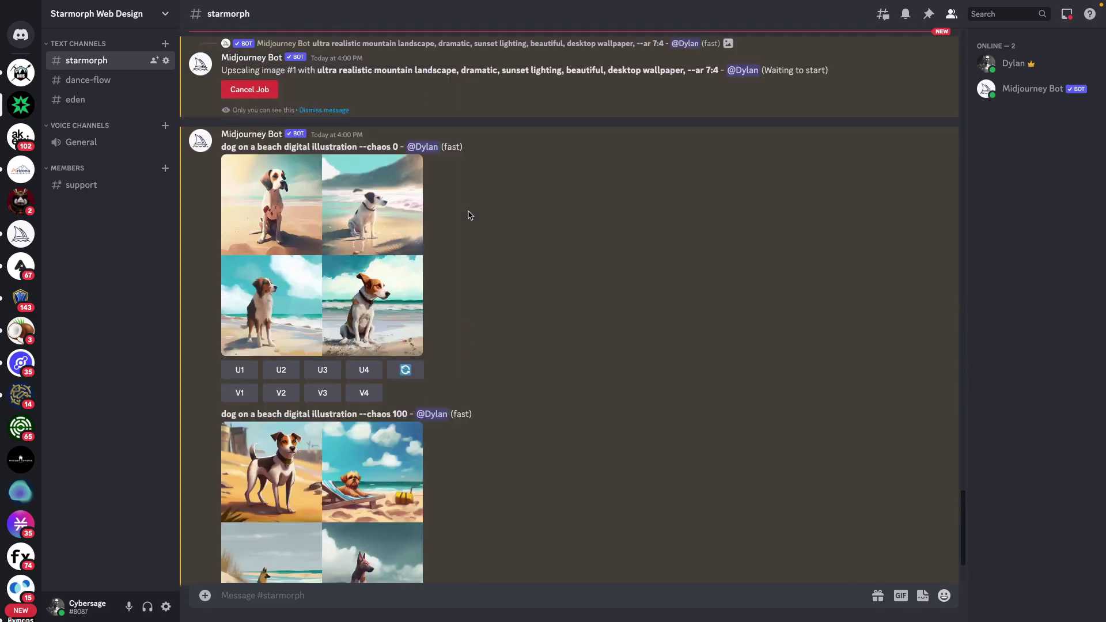
scroll(469, 215, down, 4)
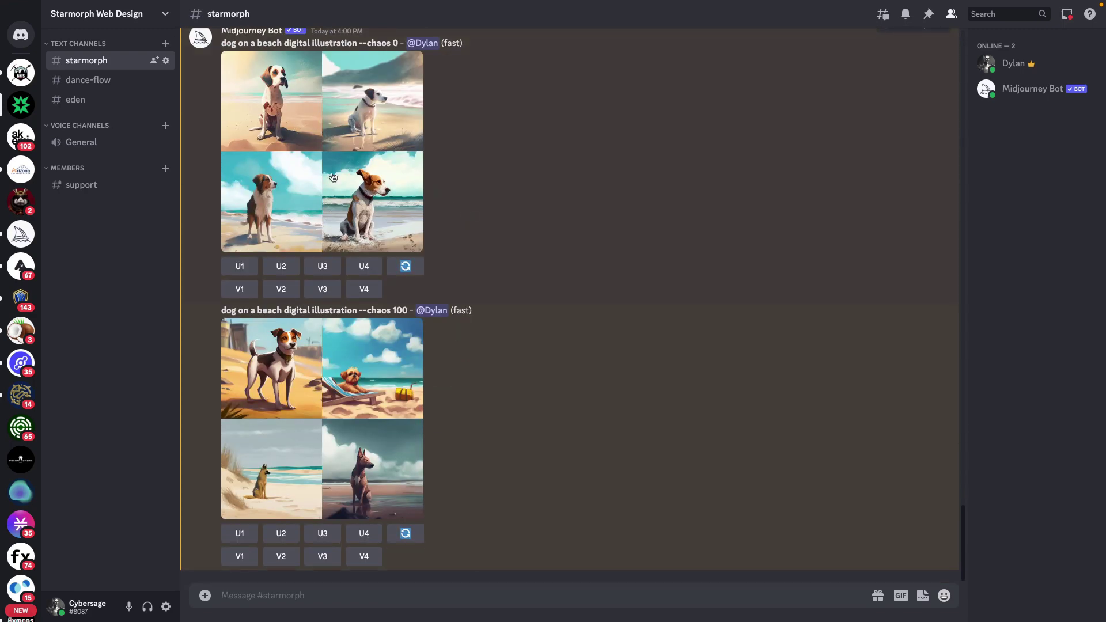
click(363, 113)
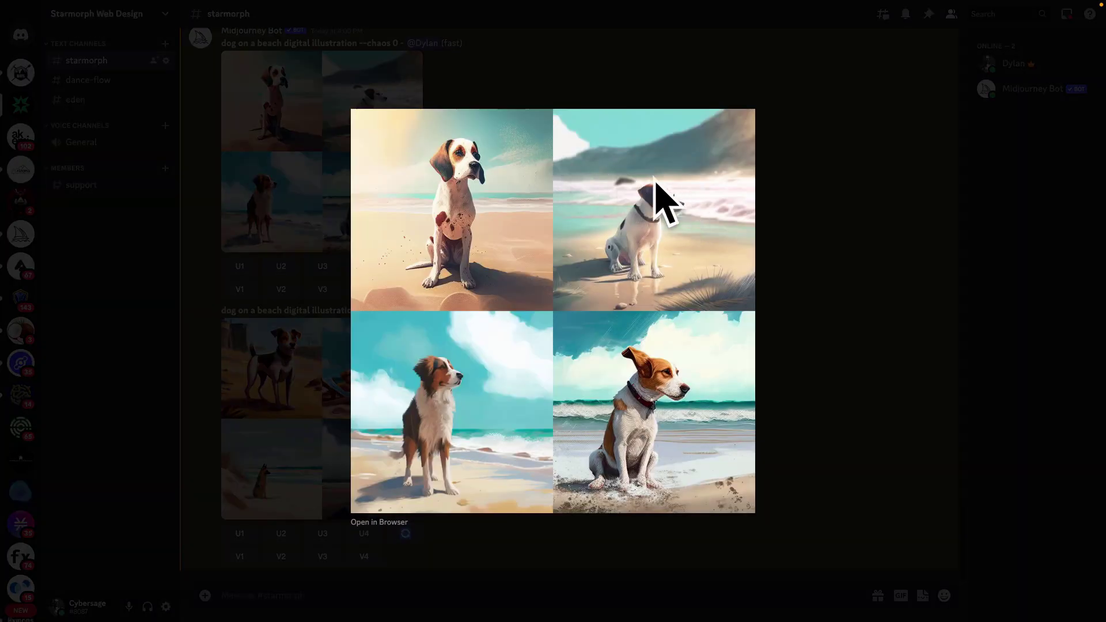
click(831, 301)
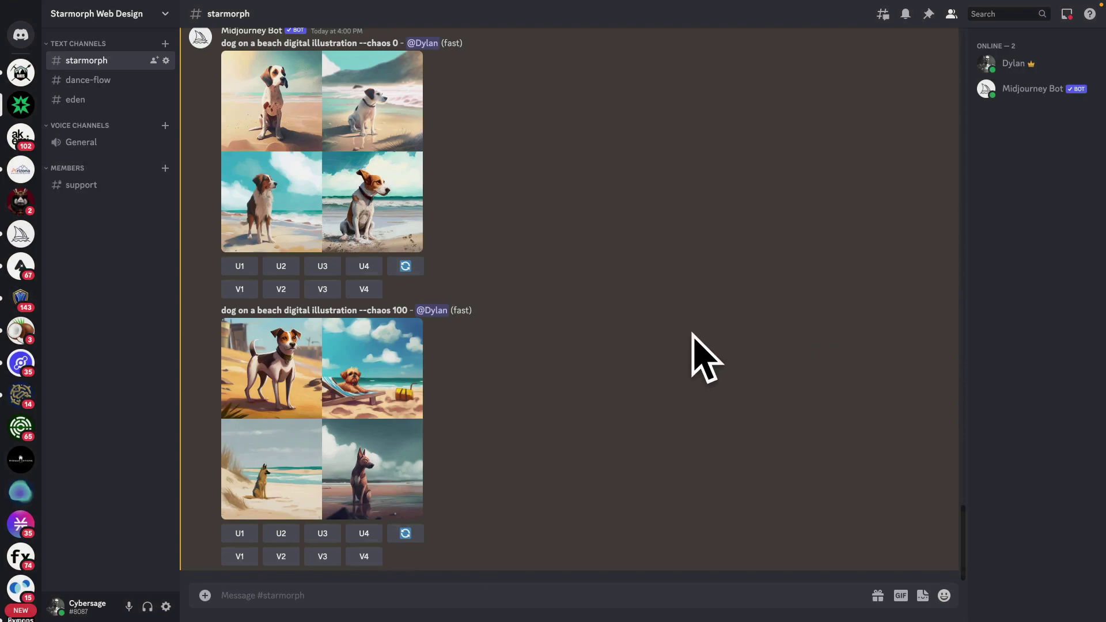
click(349, 400)
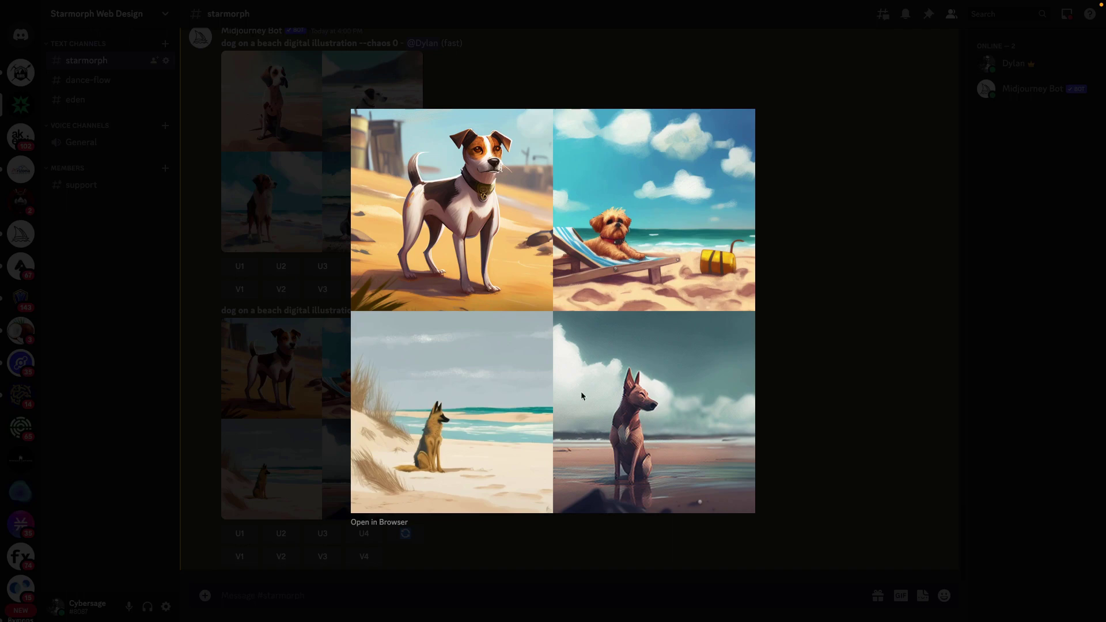
click(790, 286)
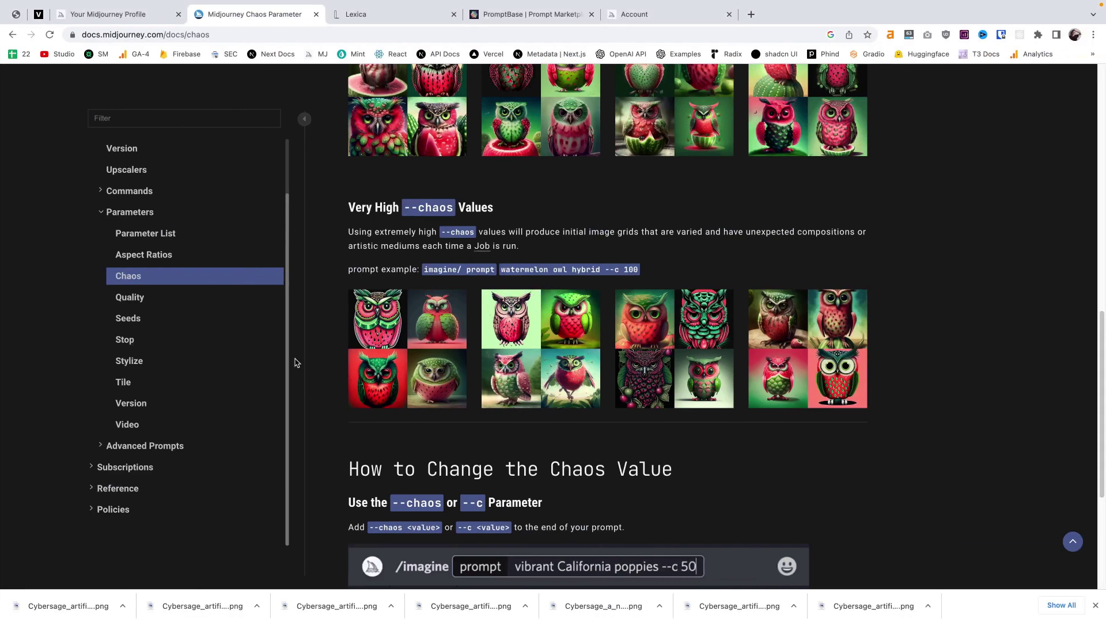
Step: Open the Quality parameter page from the docs sidebar and scroll through its contents
click(135, 281)
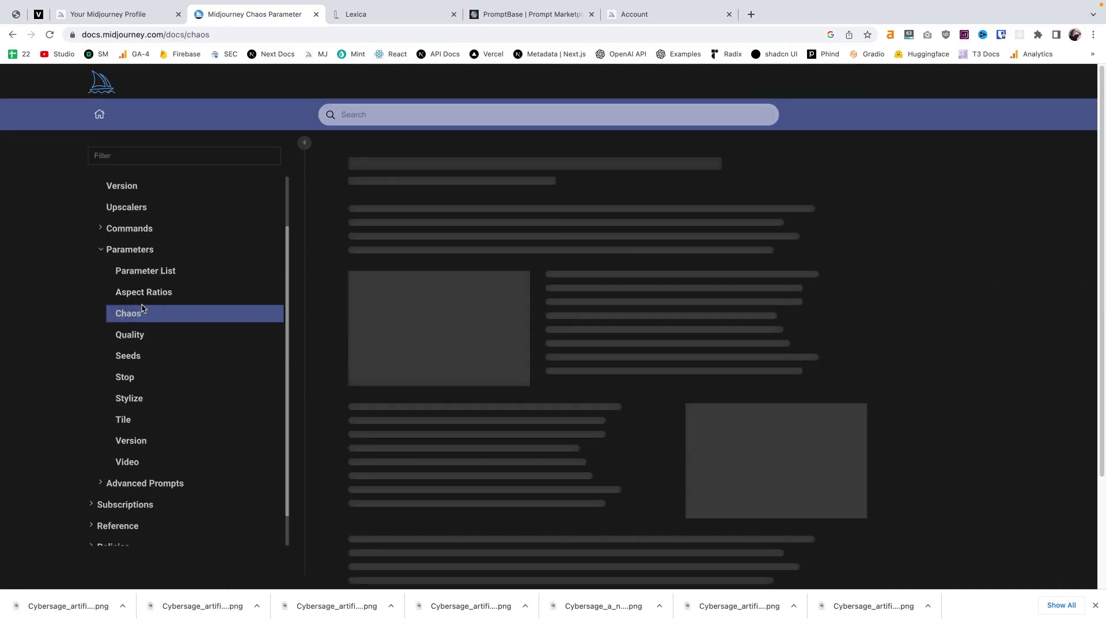
click(130, 333)
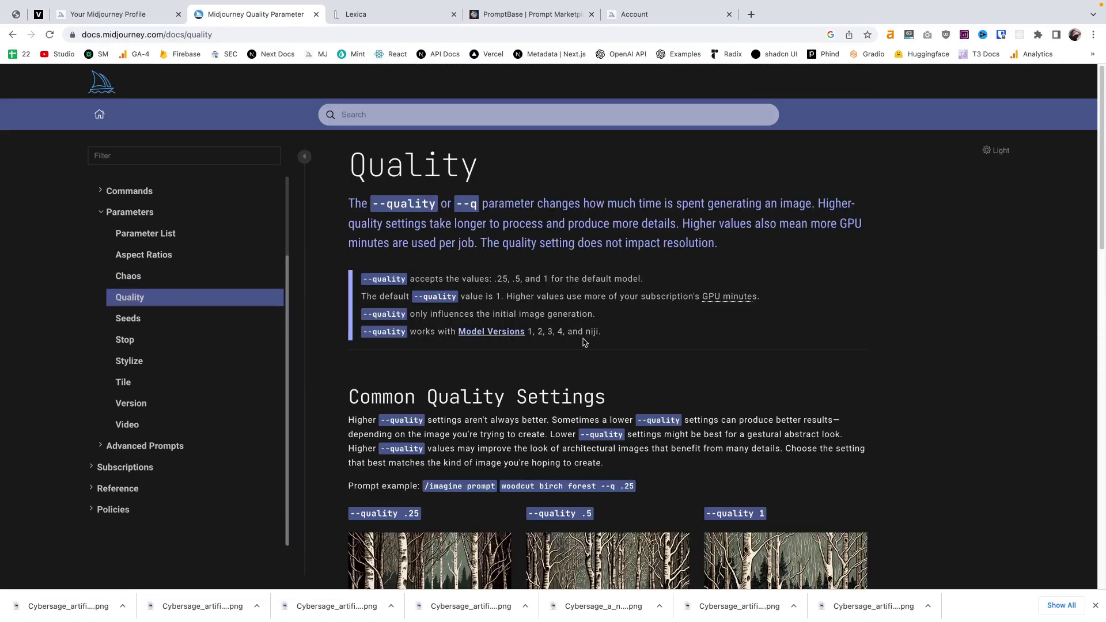
scroll(583, 342, down, 2)
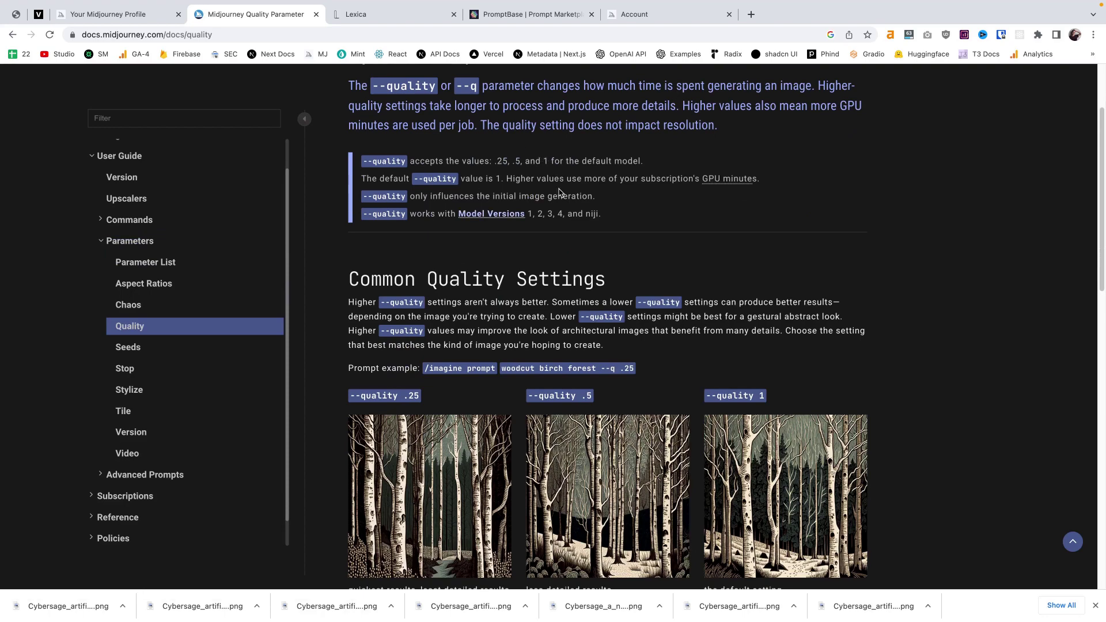
scroll(554, 193, up, 2)
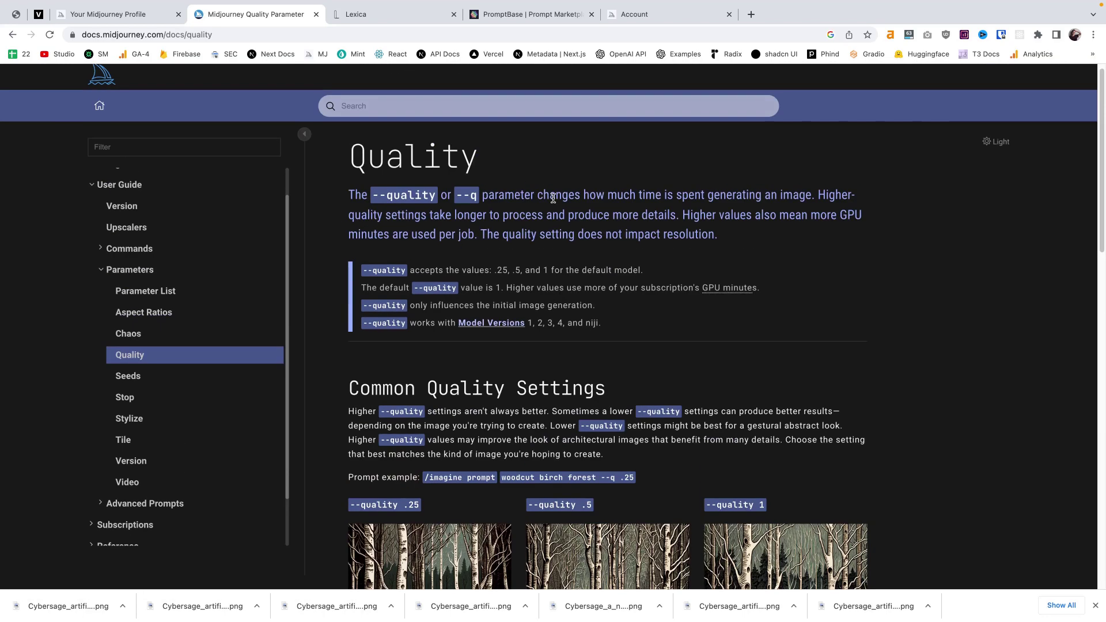
scroll(554, 196, down, 4)
scroll(576, 210, down, 4)
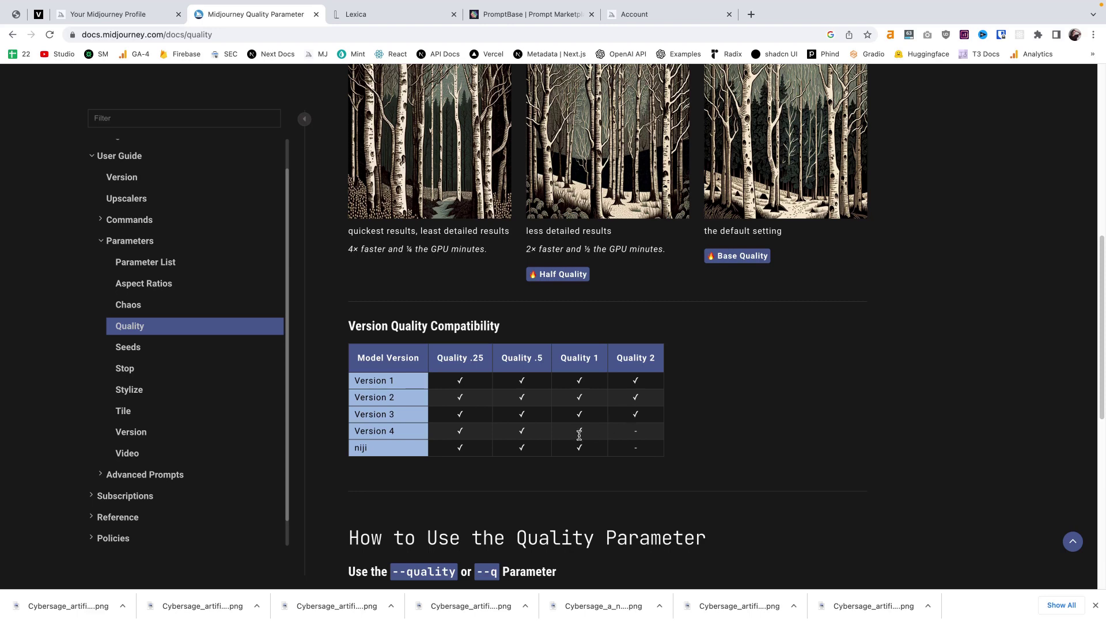
scroll(578, 436, down, 5)
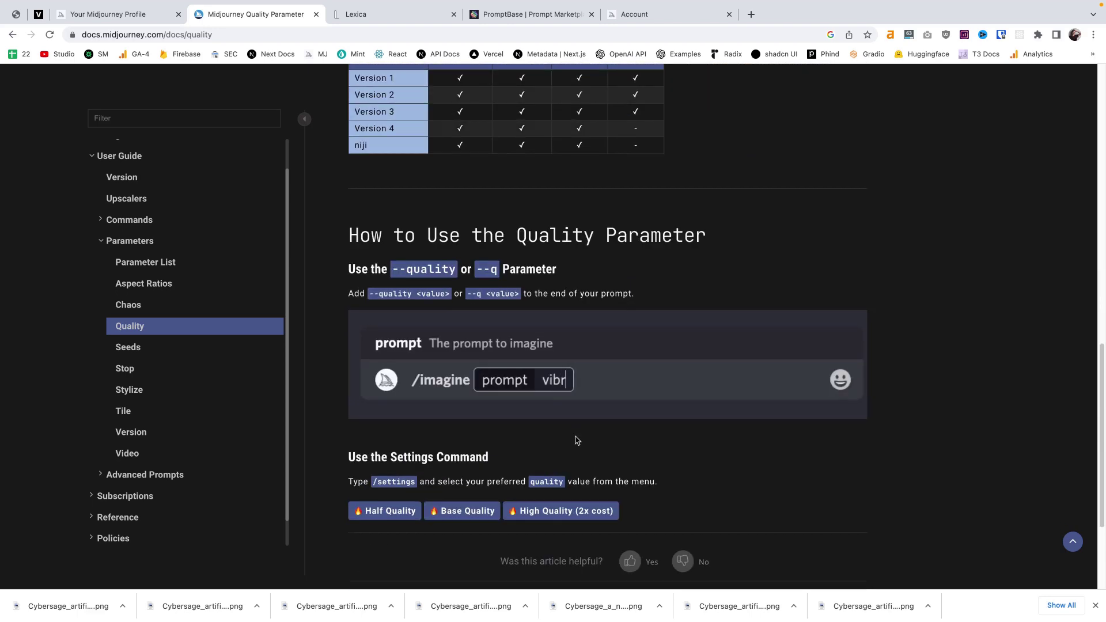
scroll(575, 440, down, 3)
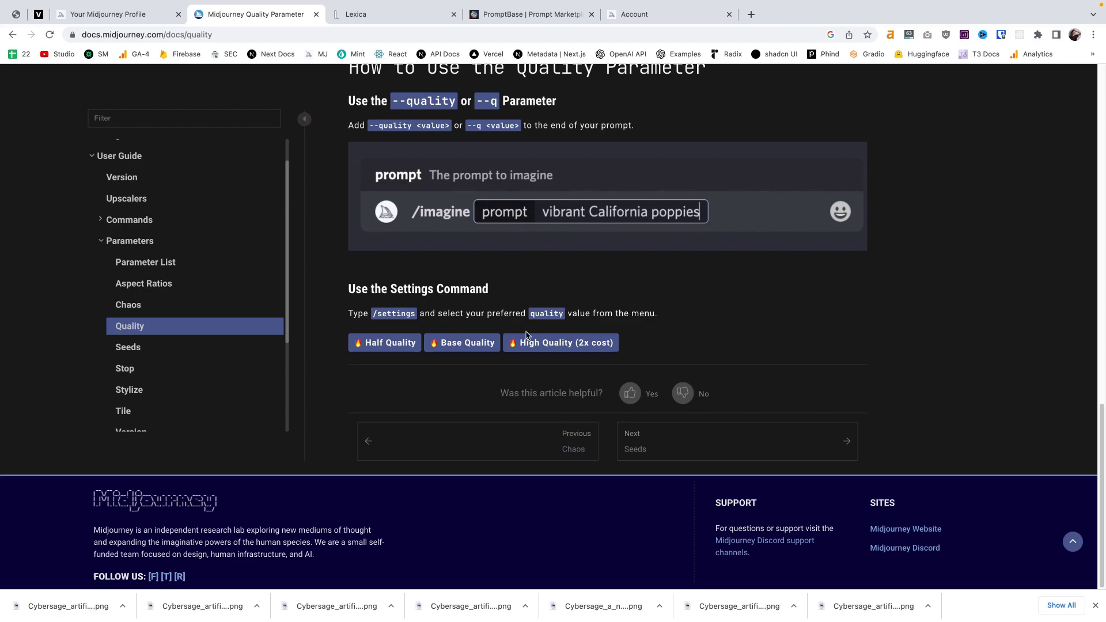
scroll(526, 334, up, 15)
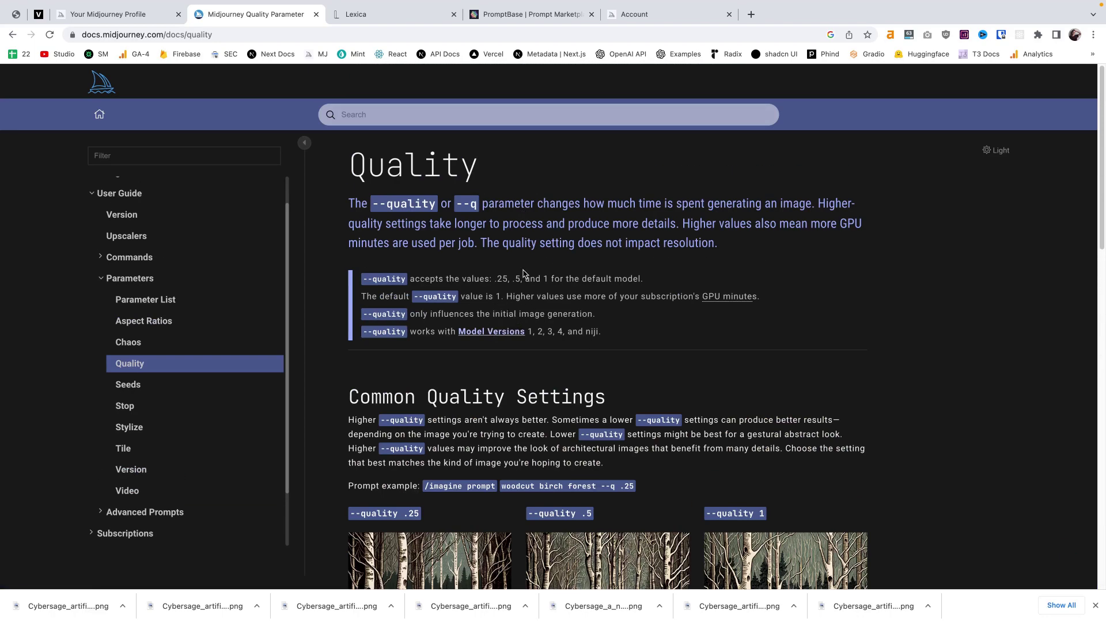
key(ctrl+Left)
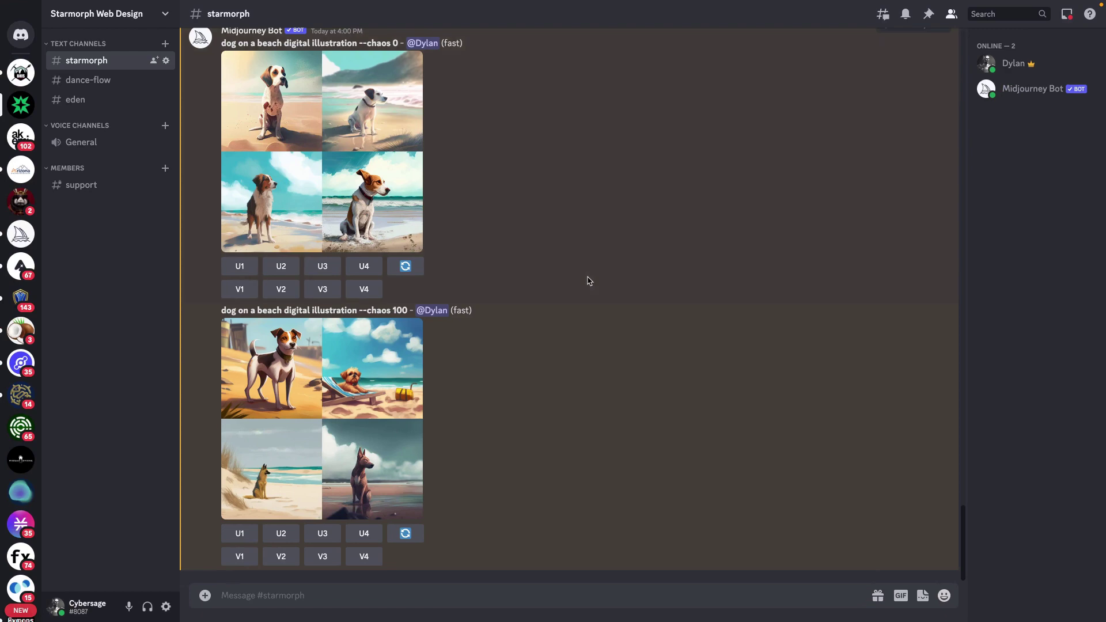
Step: Send the Midjourney Bot an /imagine prompt 'dog on a beach --quality 2'
click(491, 589)
text(/imagi)
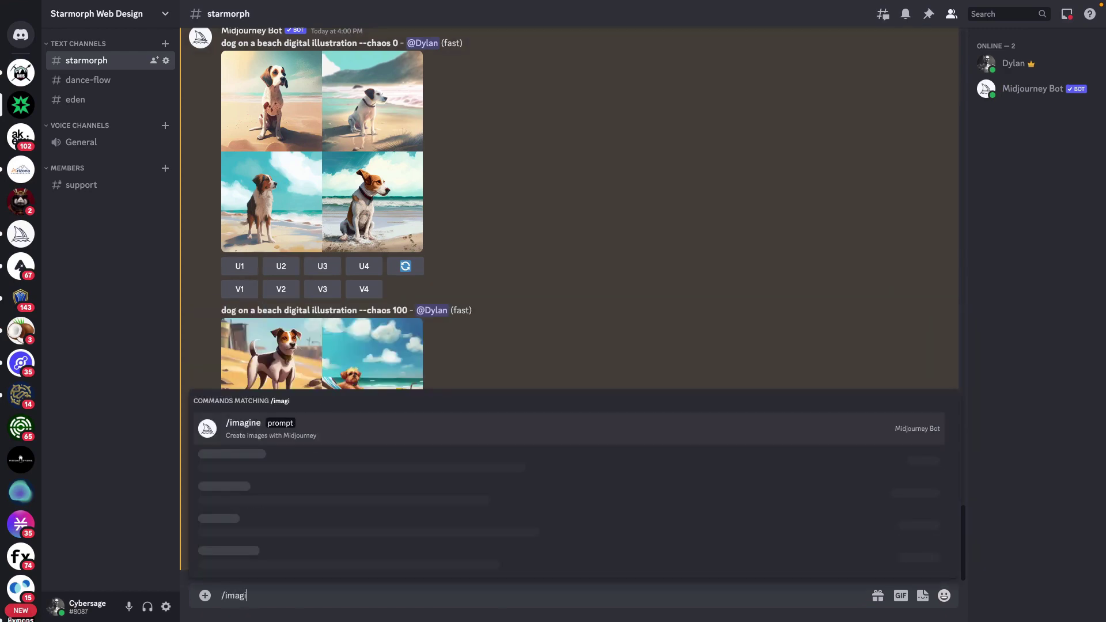
key(Tab)
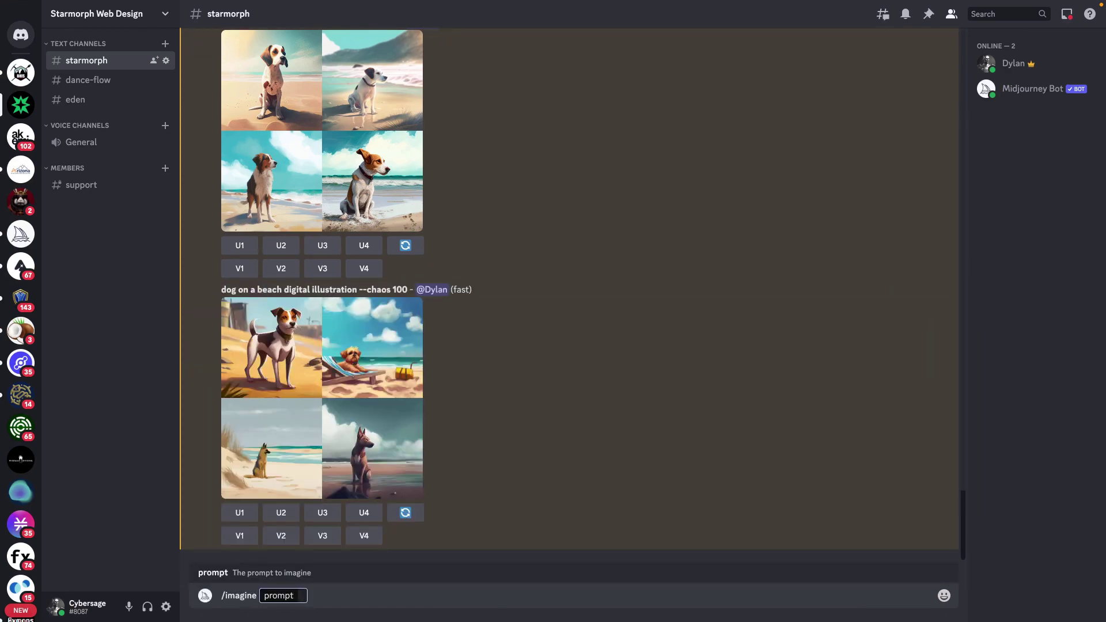
text(dog)
text(on a c)
text(each --quality)
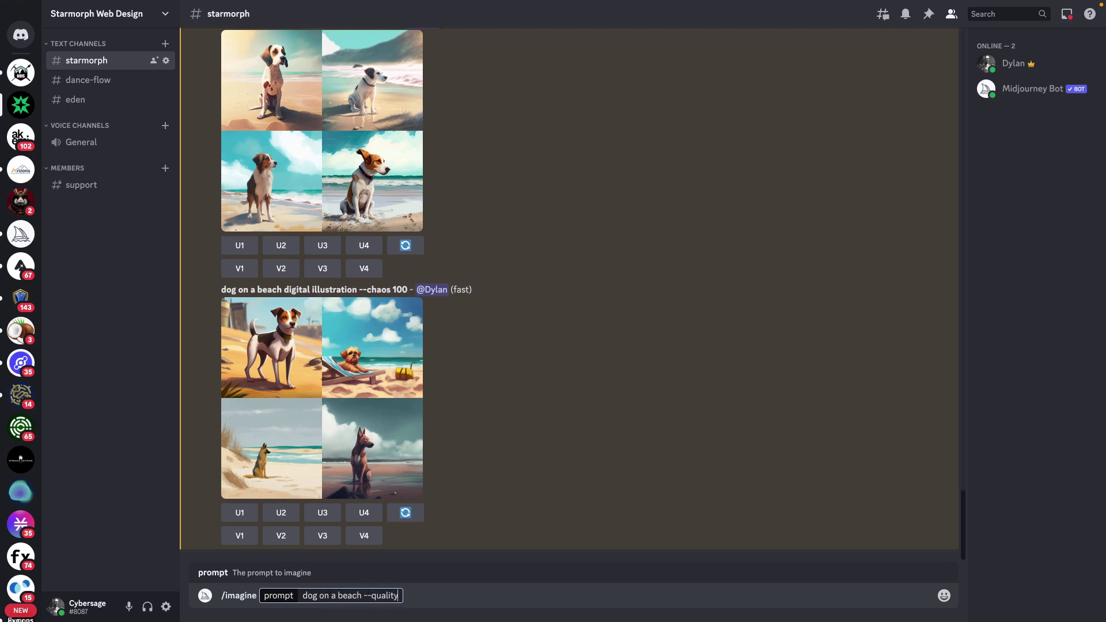
key(Return)
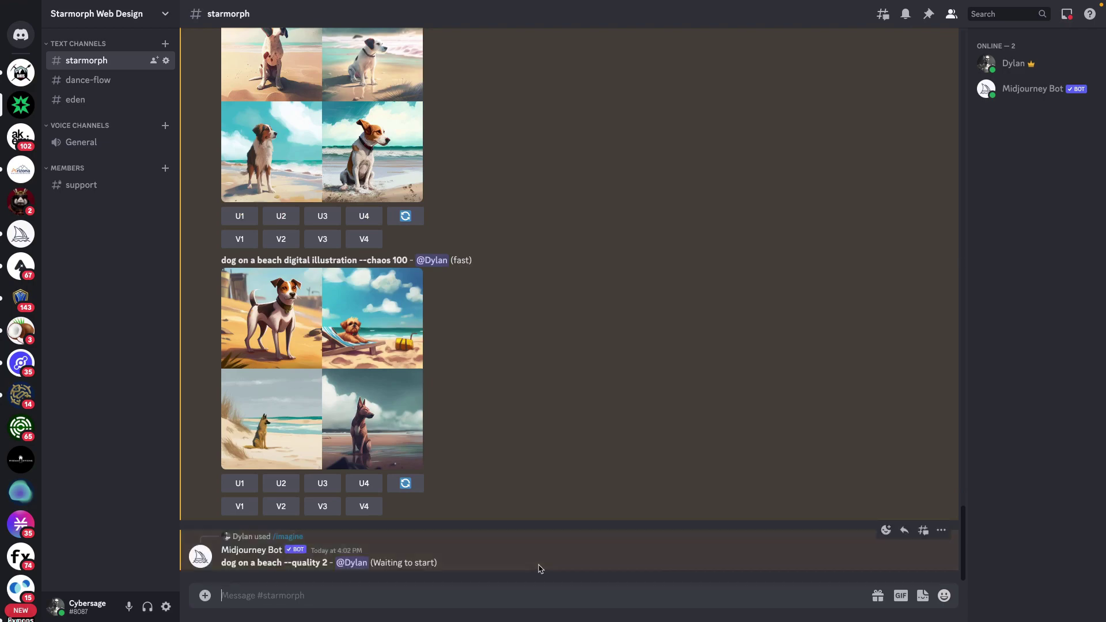
key(ctrl+Right)
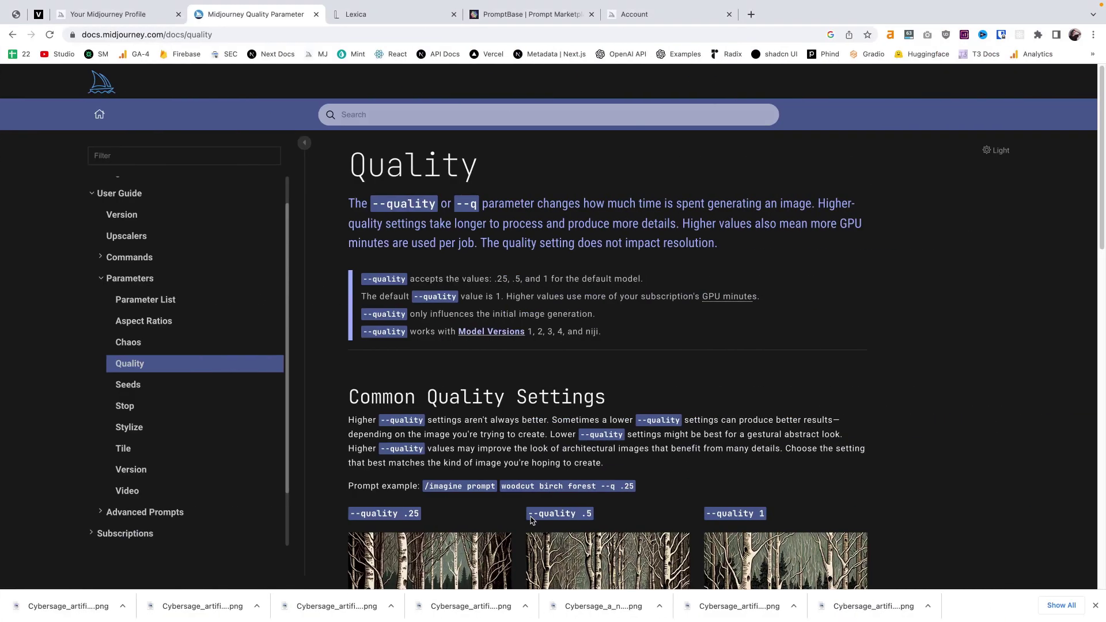
Step: Highlight the first bullet about Quality values, then check the --quality 2 grid's render progress in Discord
drag(536, 279, 558, 280)
click(580, 274)
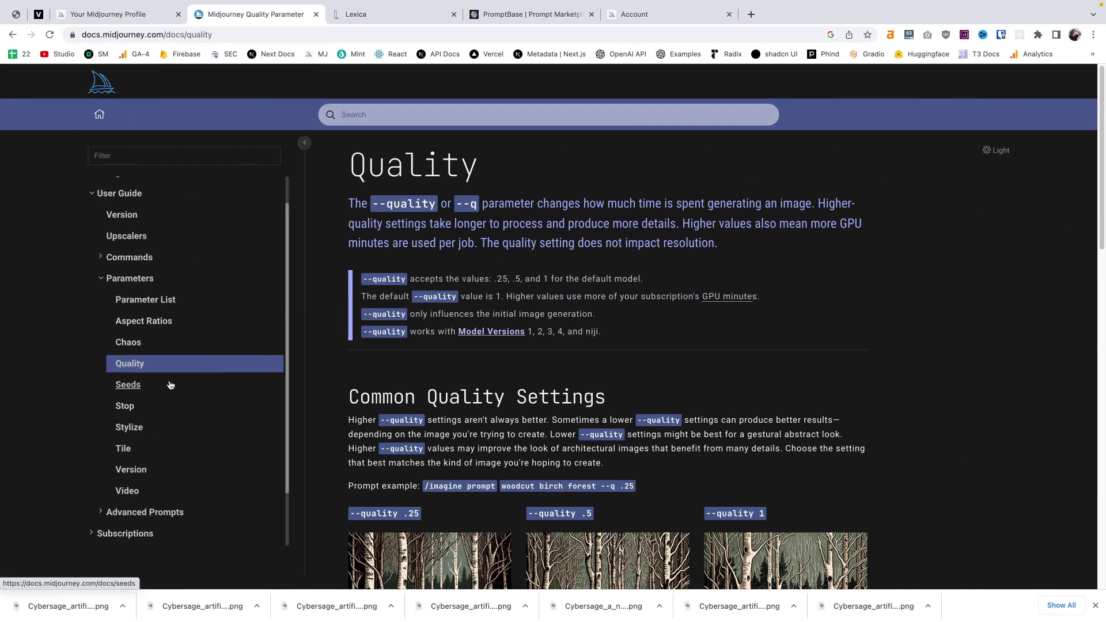
scroll(225, 377, down, 2)
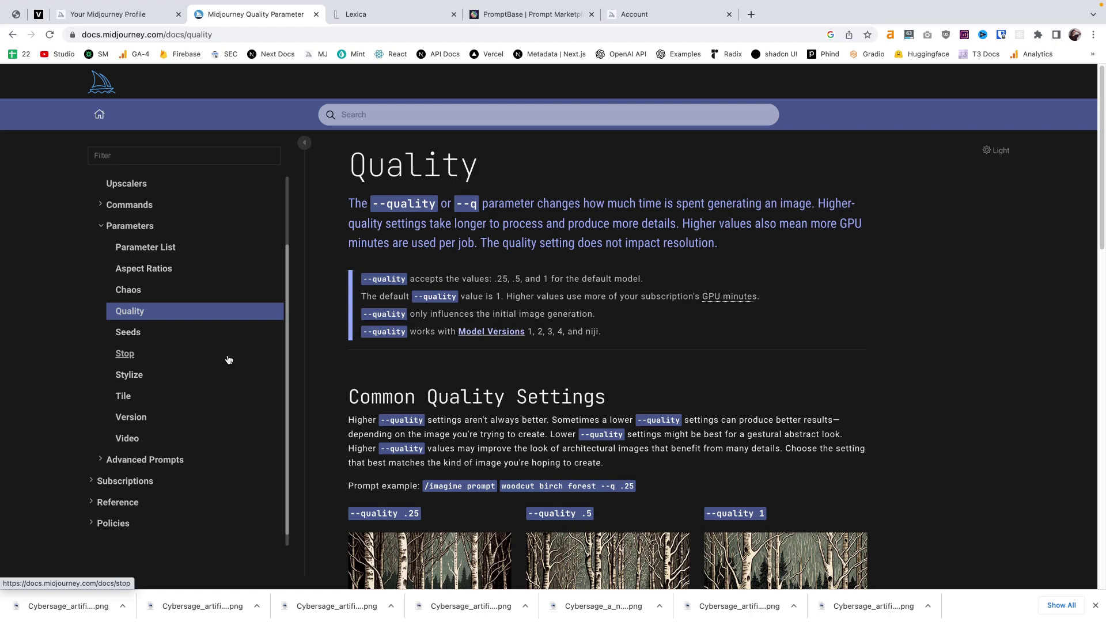
key(super+Tab)
key(super+Tab)
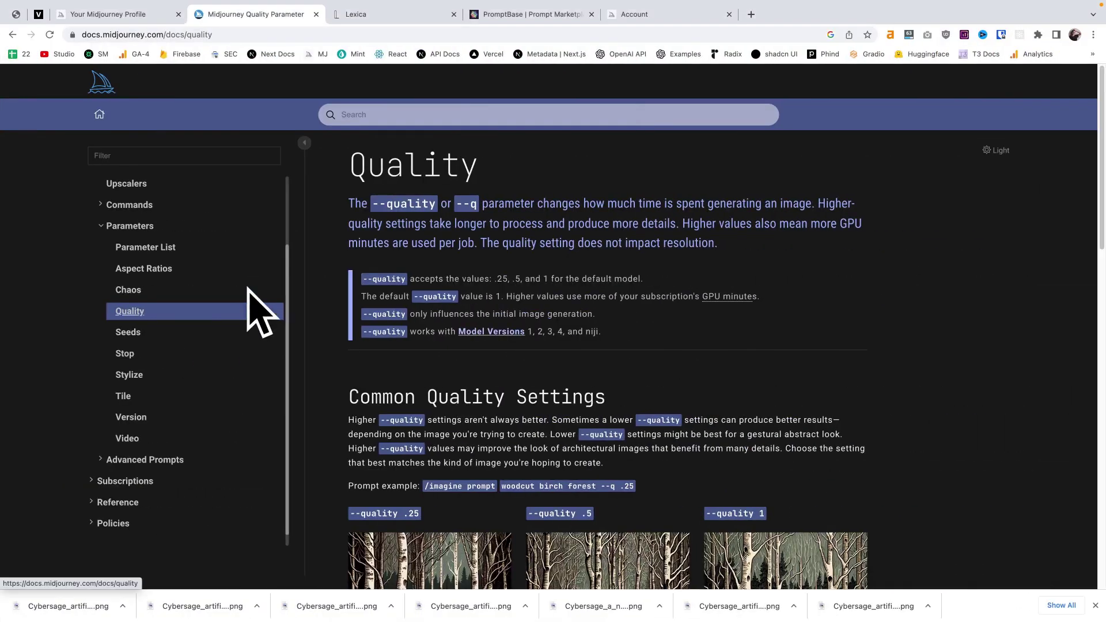
scroll(246, 362, down, 1)
scroll(244, 368, down, 1)
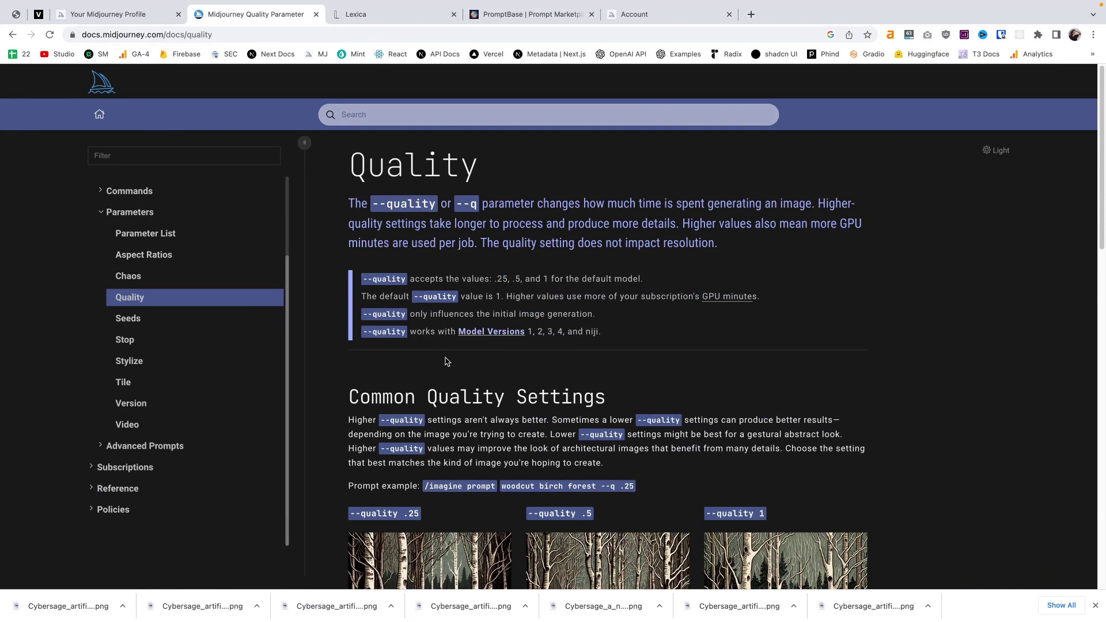
key(super+Tab)
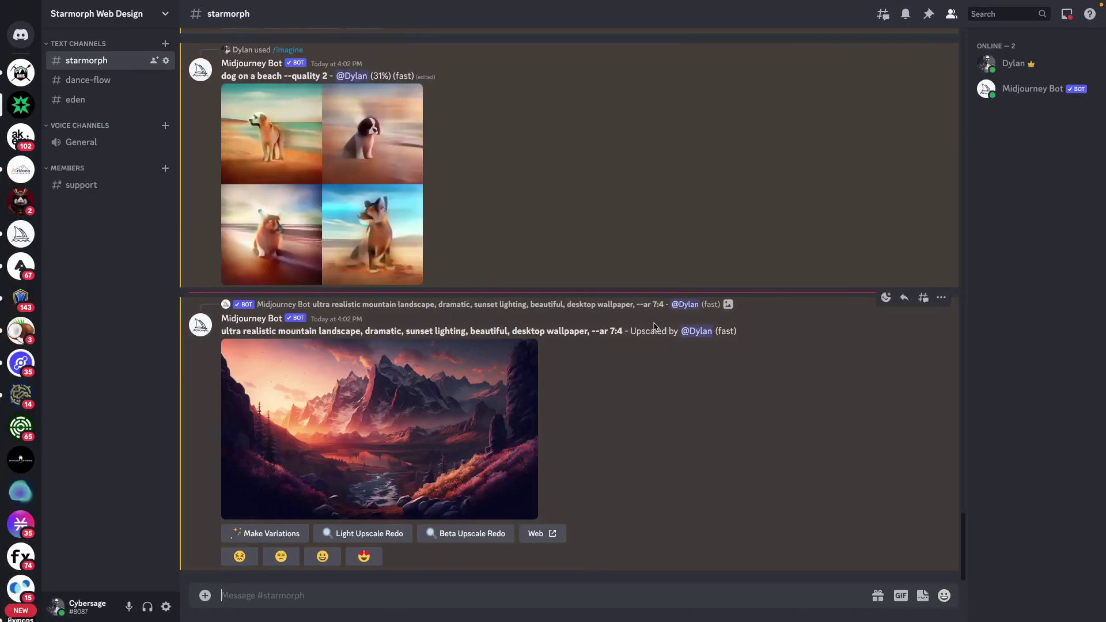
Step: Upload stargem-circle-green-blackbg.png from StarMorph > StarGems to the starmorph channel
click(205, 595)
click(235, 508)
click(374, 137)
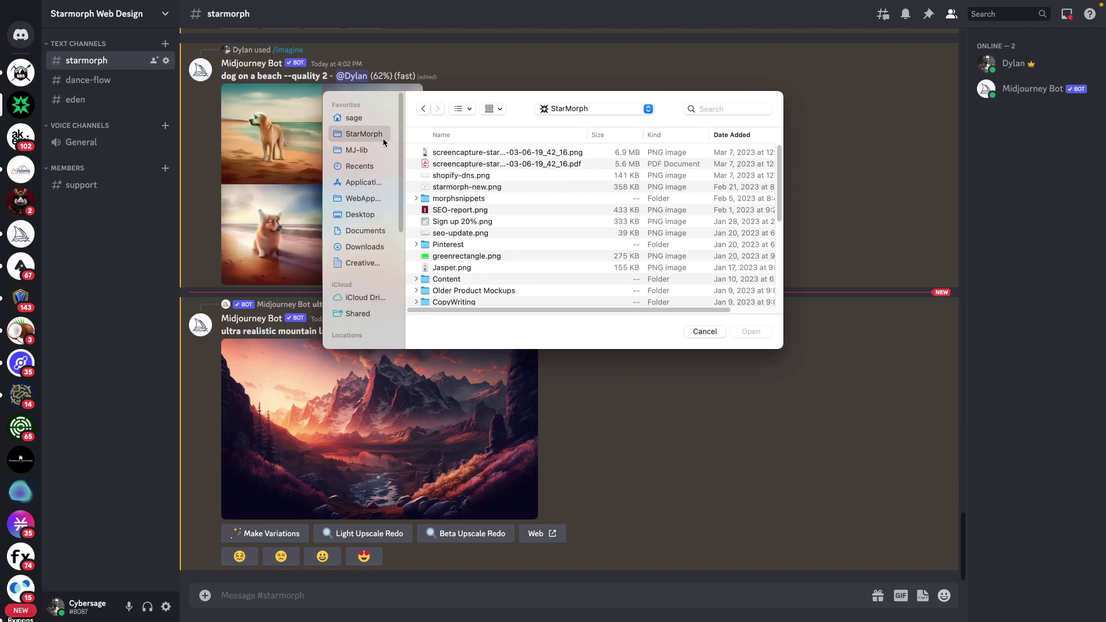
scroll(488, 254, down, 10)
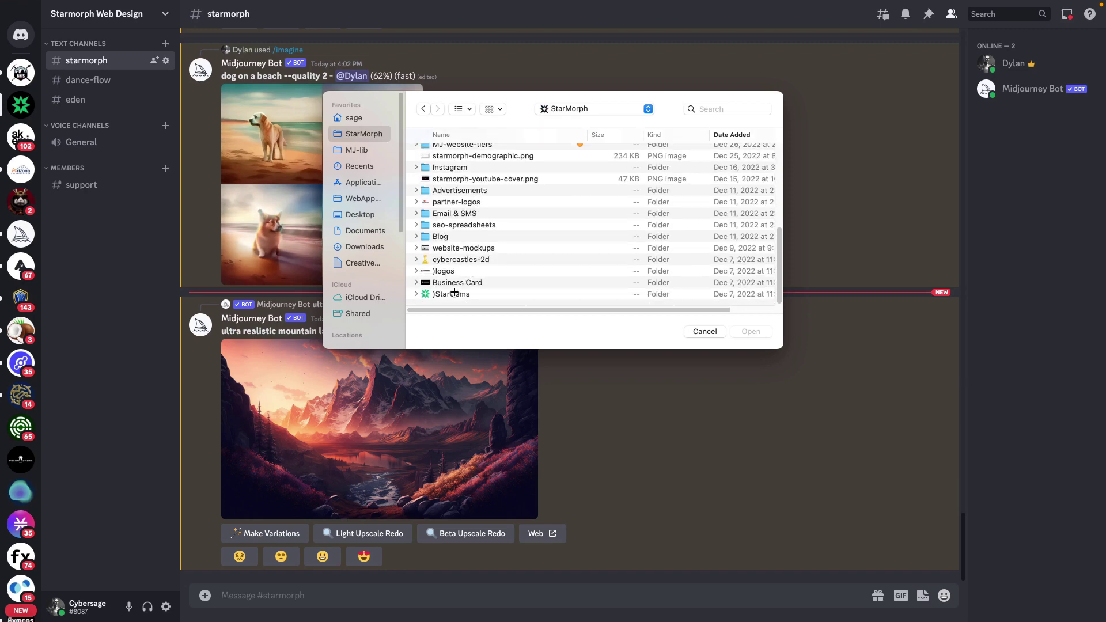
double_click(454, 293)
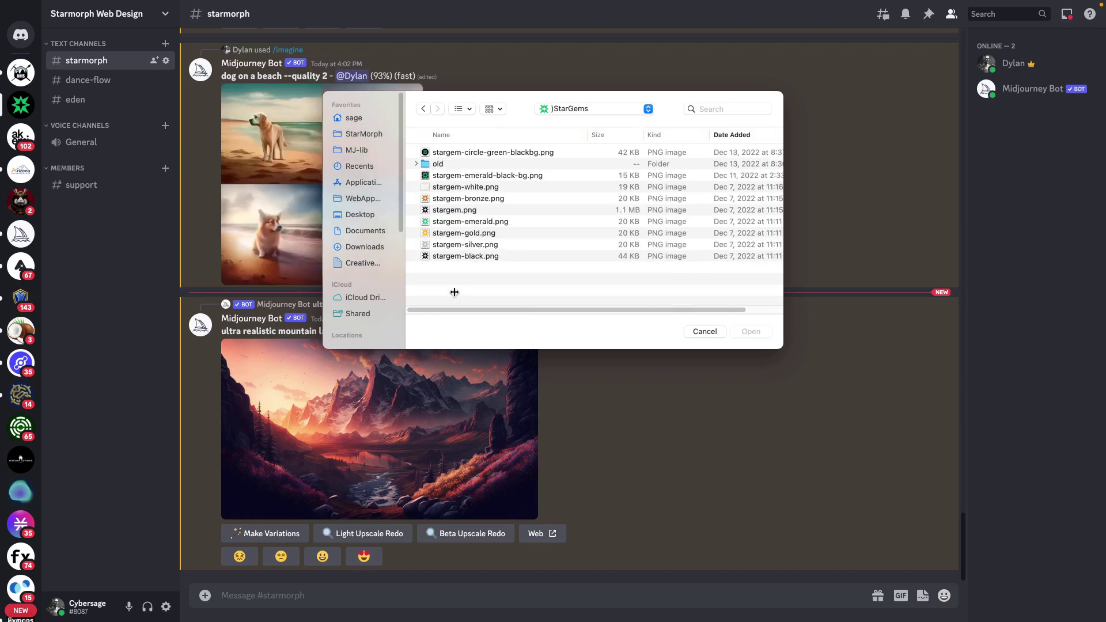
double_click(440, 152)
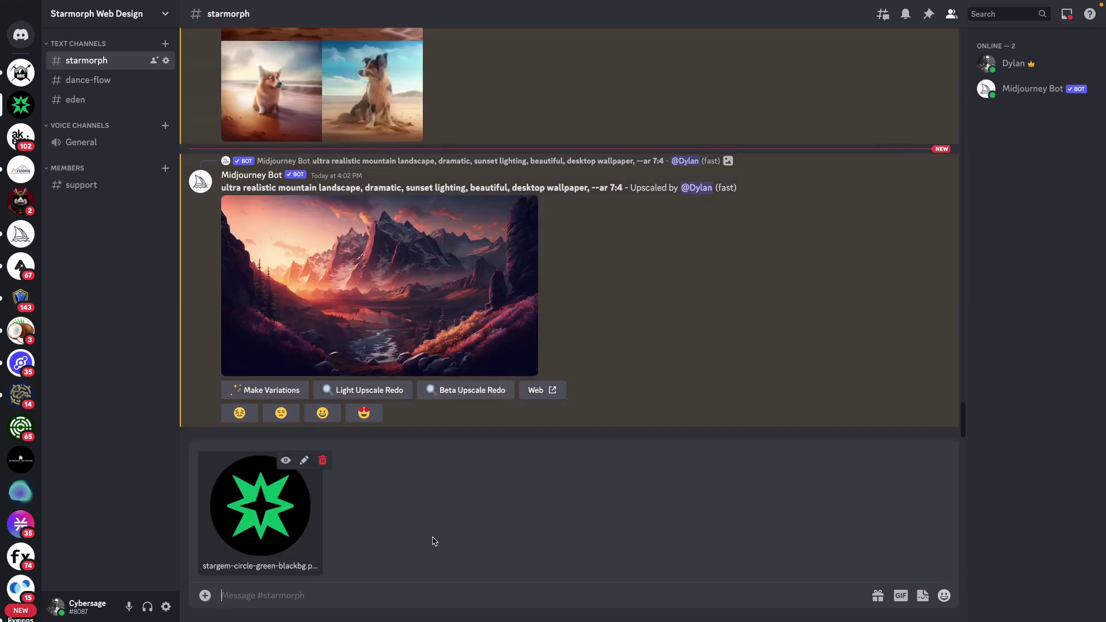
key(Return)
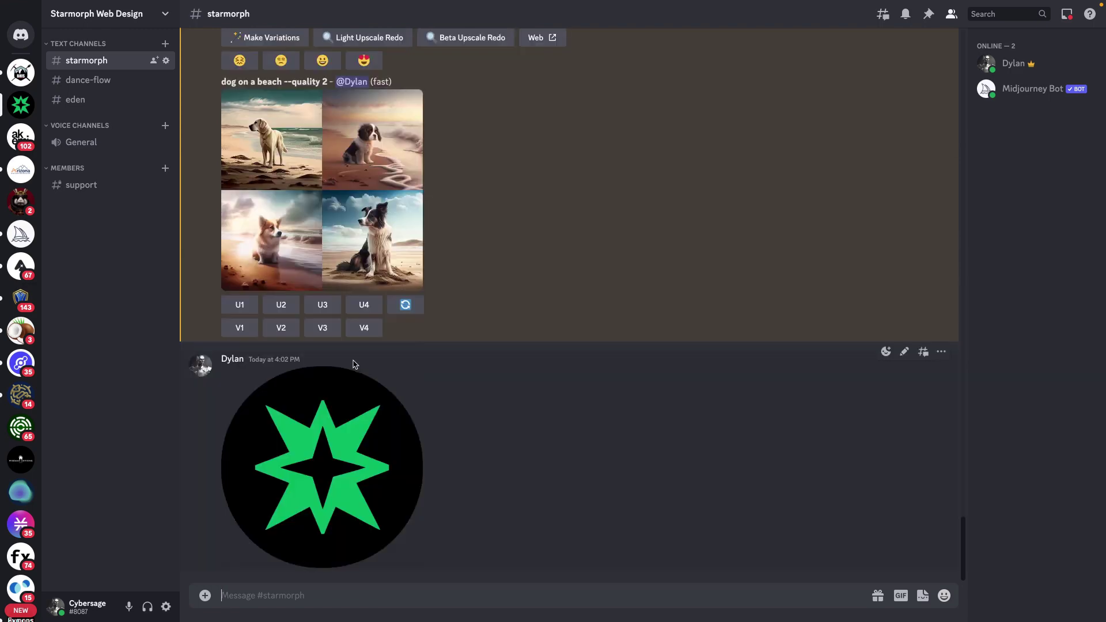
Step: Copy the link of the posted star image from its enlarged view
click(344, 427)
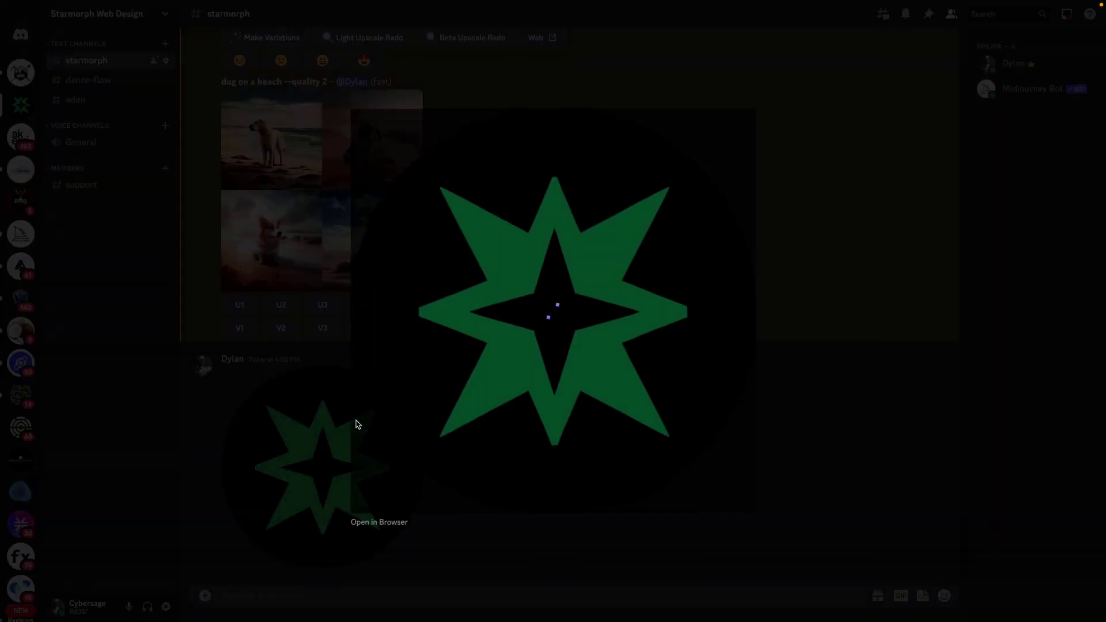
right_click(435, 361)
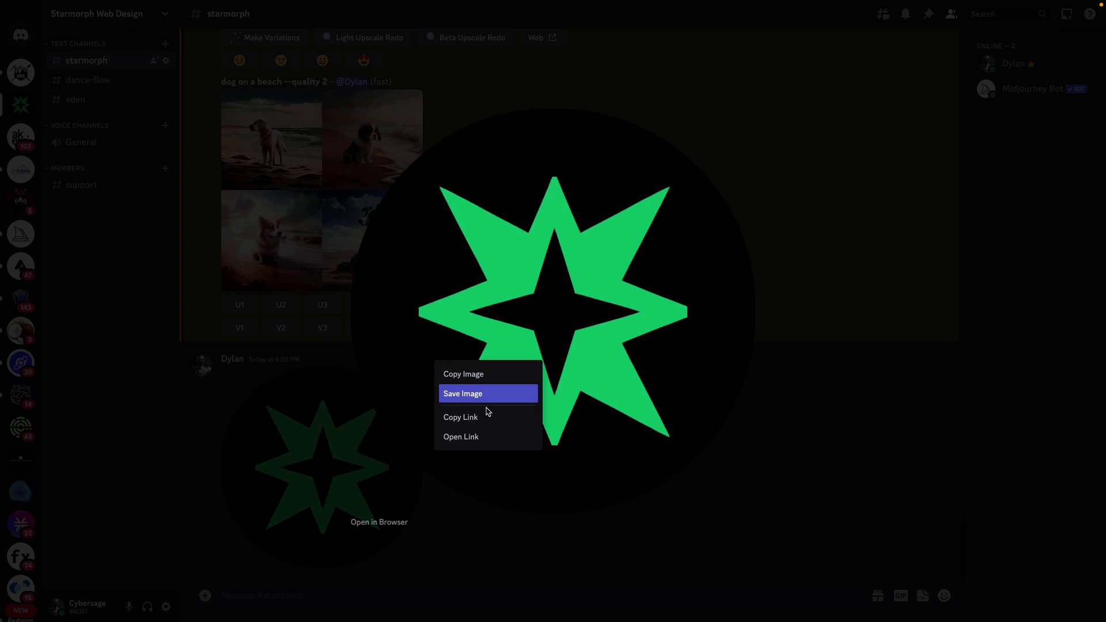
click(489, 416)
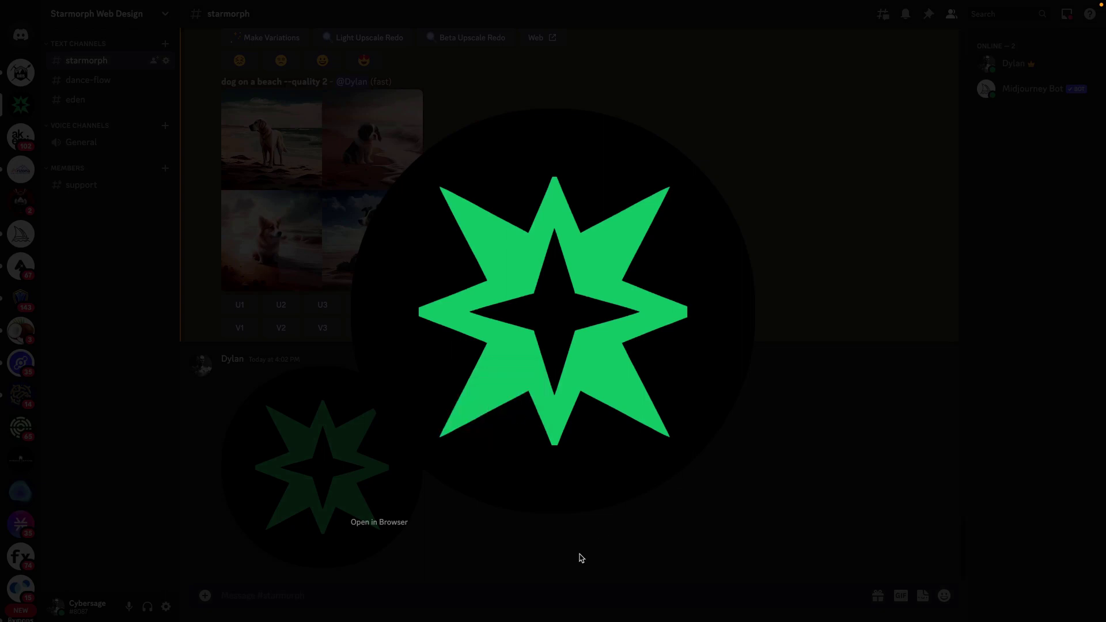
click(577, 598)
Step: Submit an /imagine prompt pairing the star image link with an ultra realistic copper cyberpunk city sculpture description
text(/imagine prompt)
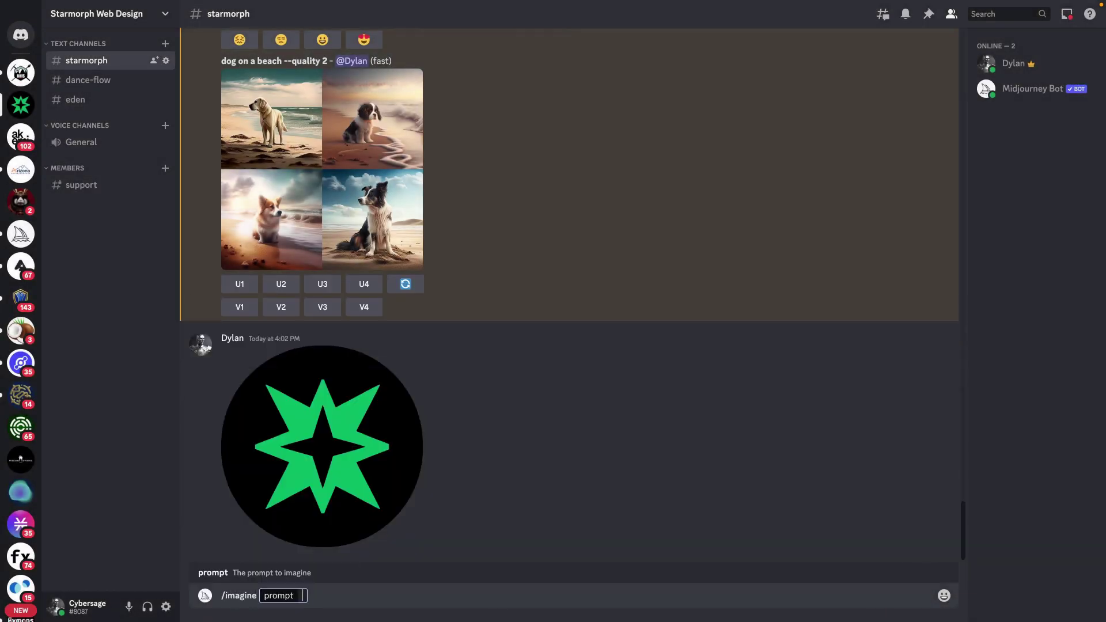
key(ctrl+v)
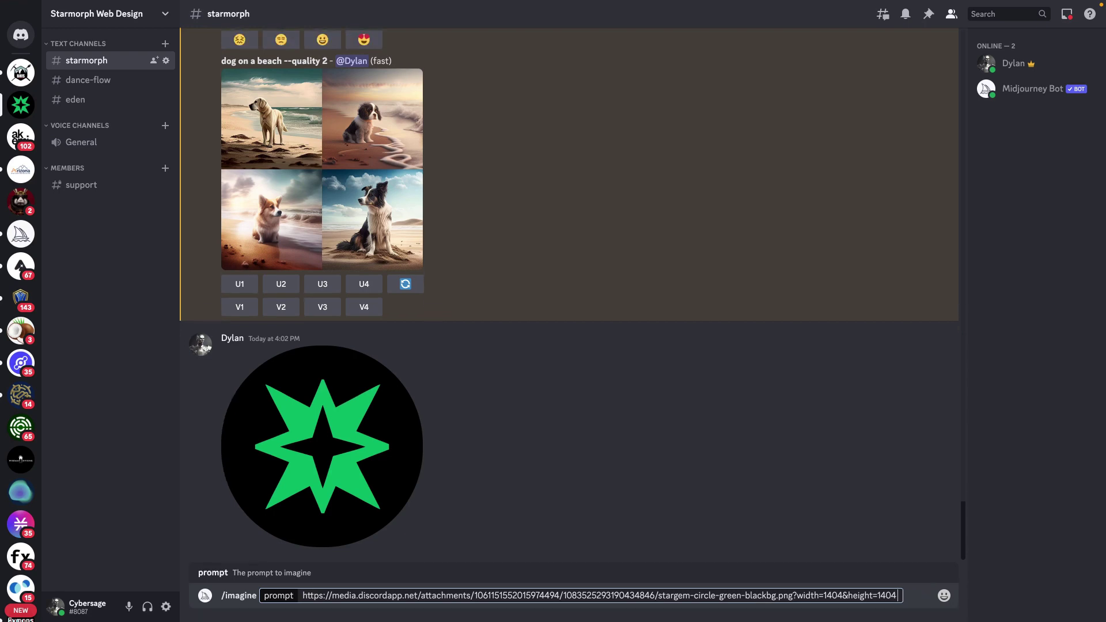
text(ultra realisti)
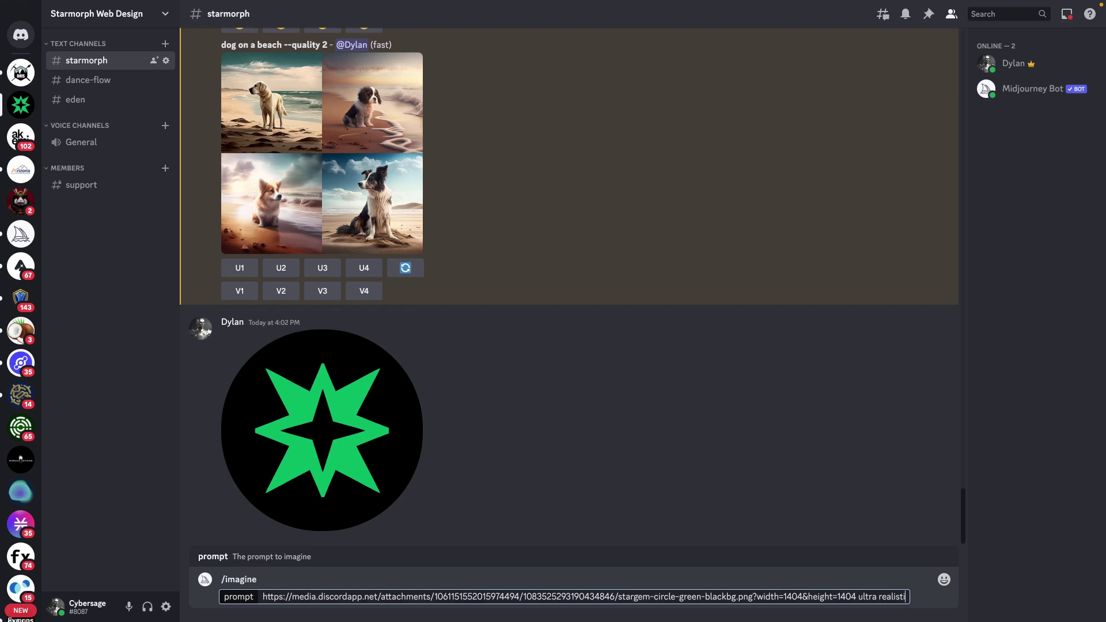
text(c photorealistic sculp)
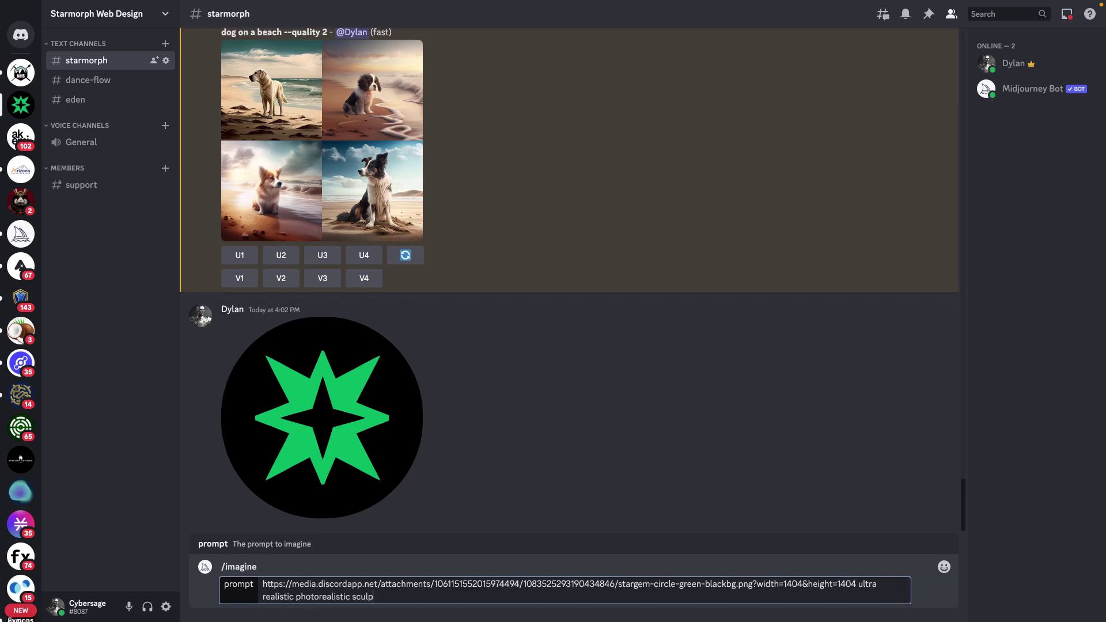
text(ture made of patina copper in an)
text(ancient)
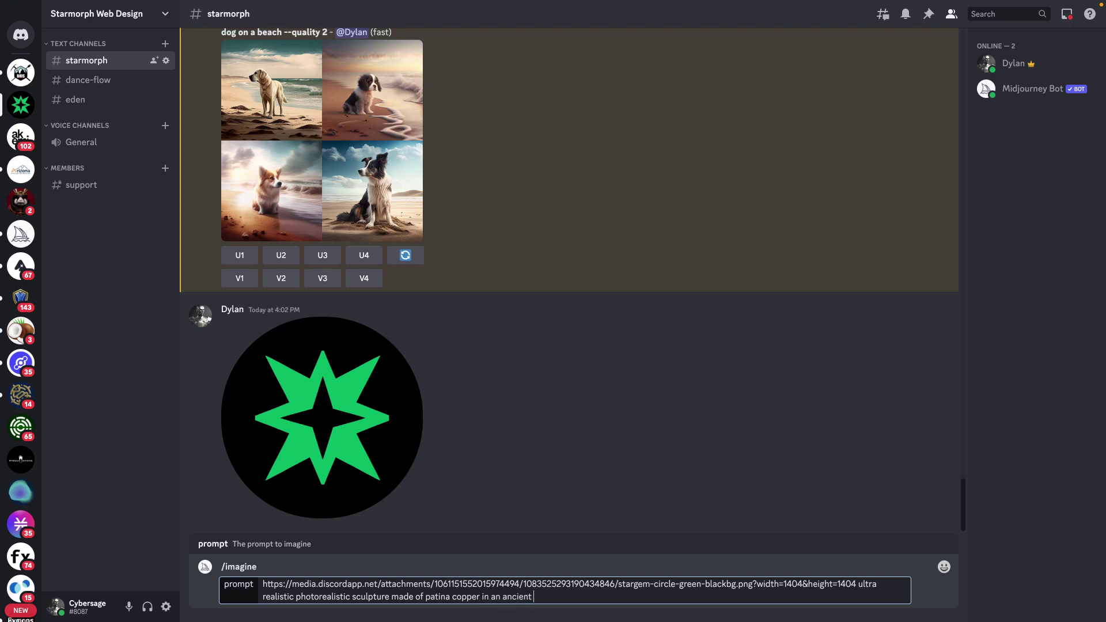
text( cyberpunk futuristic artificial)
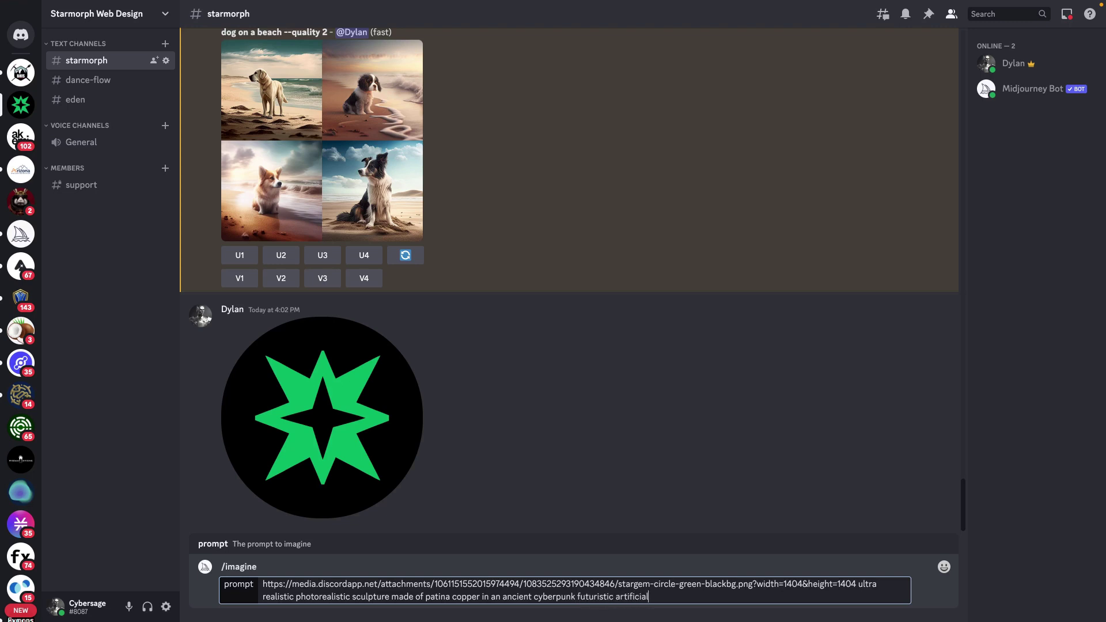
text(igence city)
key(Return)
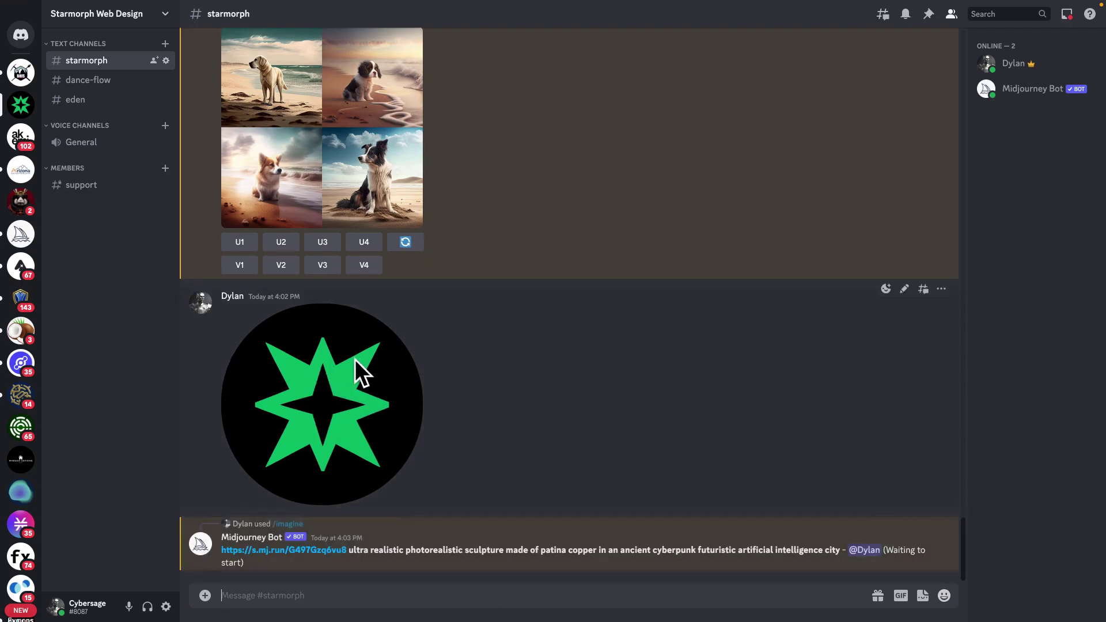
key(ctrl+Right)
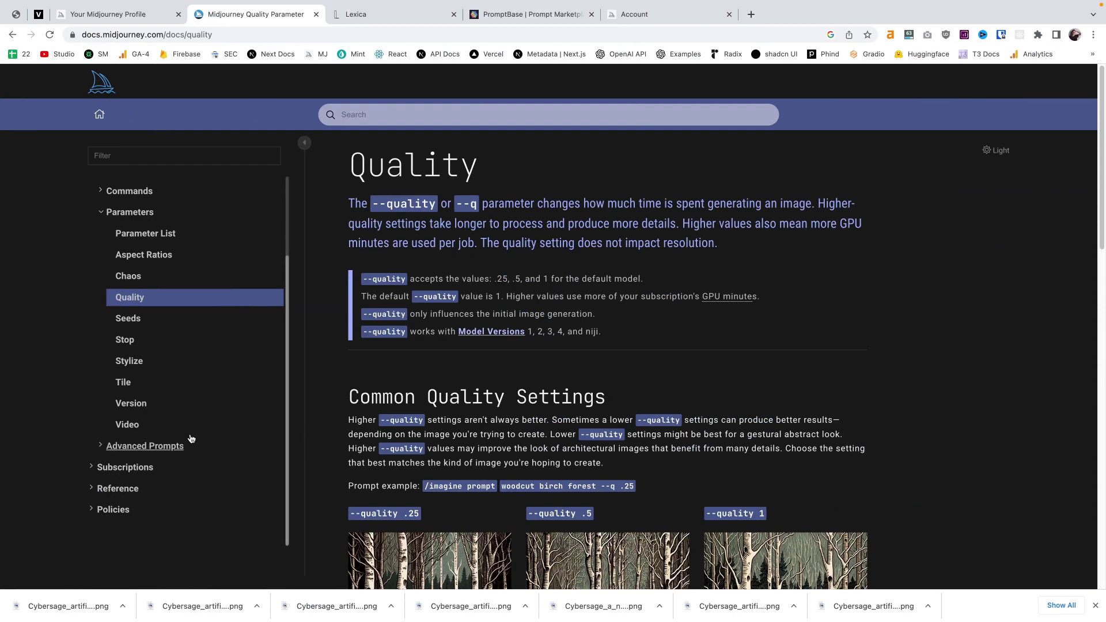
Step: Open the Image Prompts page under Advanced Prompts and scroll down through it
click(173, 445)
click(154, 467)
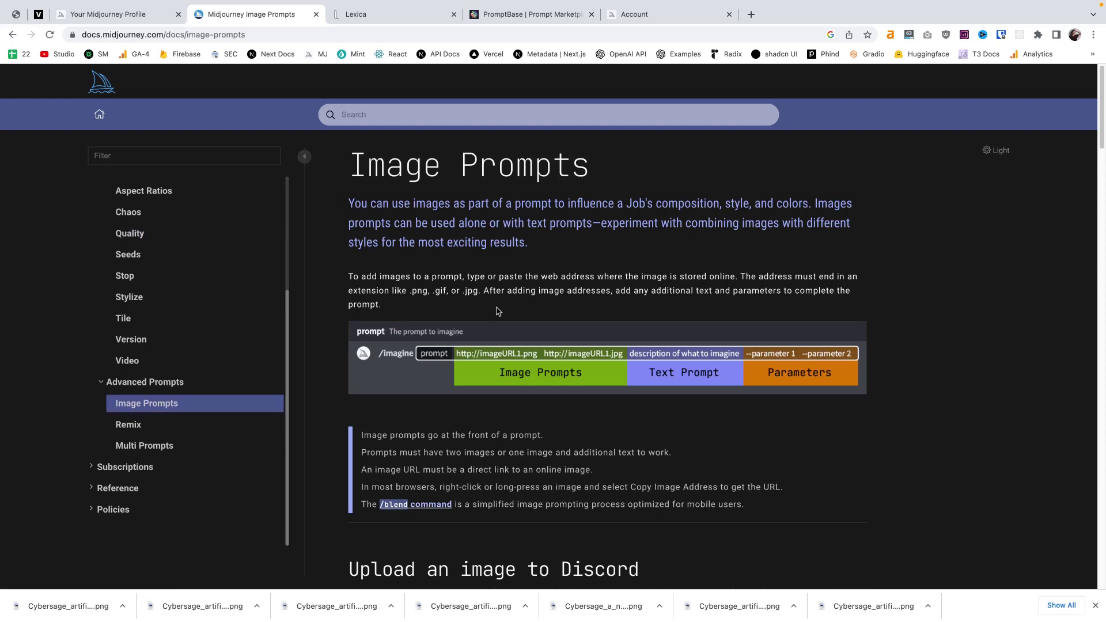
scroll(499, 311, down, 4)
scroll(498, 311, down, 10)
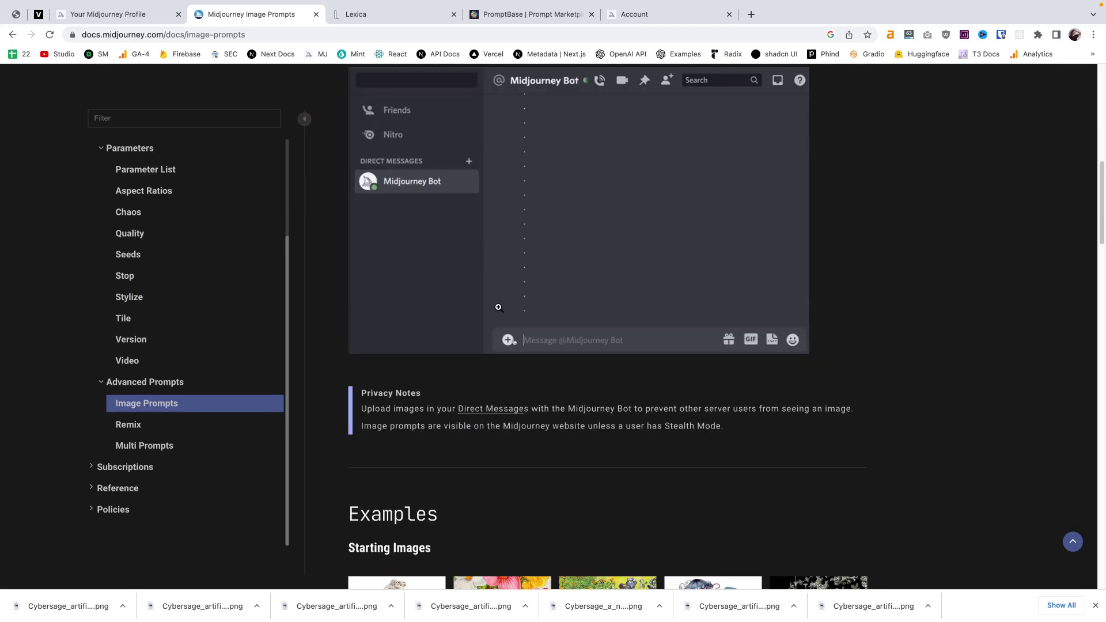
scroll(498, 311, down, 5)
scroll(499, 311, down, 15)
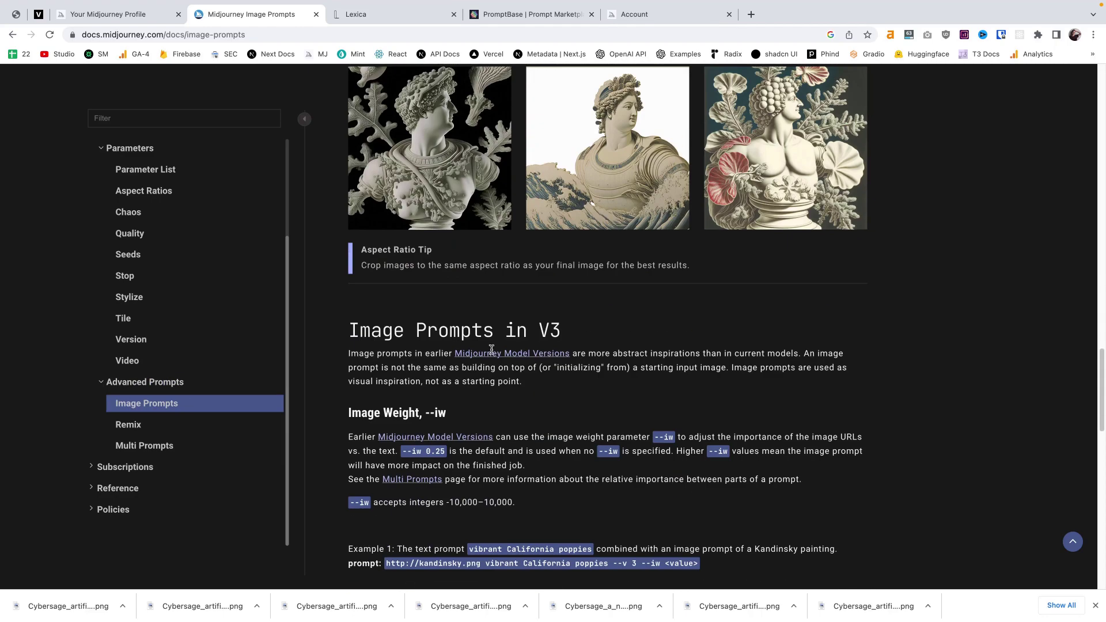
Step: Study the Image Weight --iw section, noting the default --iw 0.25, and the poppy examples
mouse_move(429, 453)
mouse_down()
mouse_move(442, 454)
mouse_move(428, 461)
mouse_move(450, 455)
mouse_up()
click(444, 456)
scroll(500, 346, up, 1)
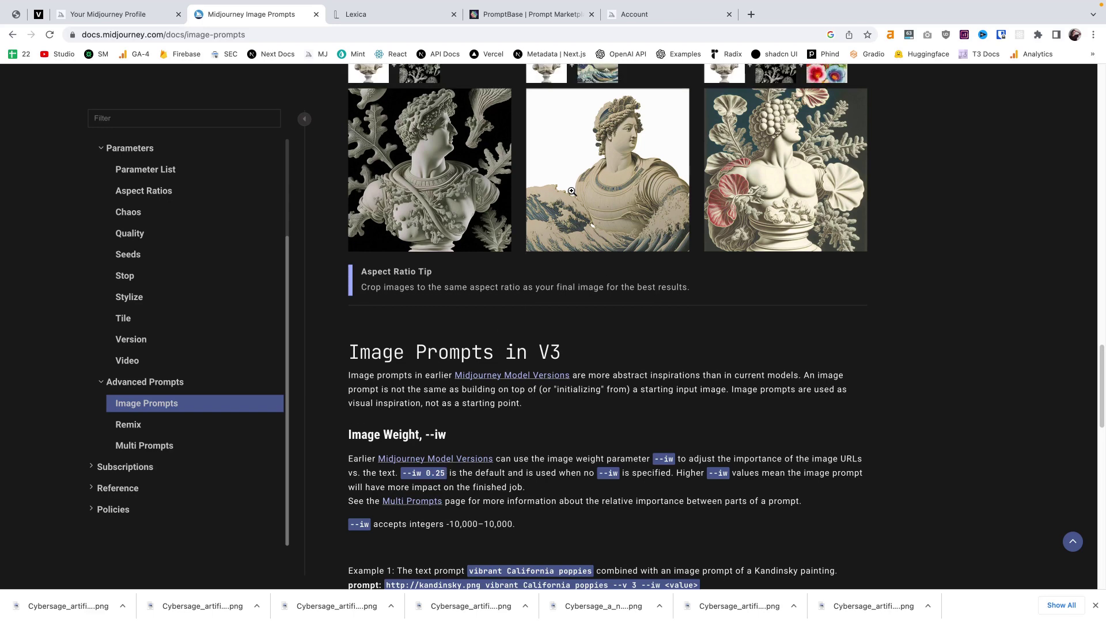
scroll(473, 463, down, 2)
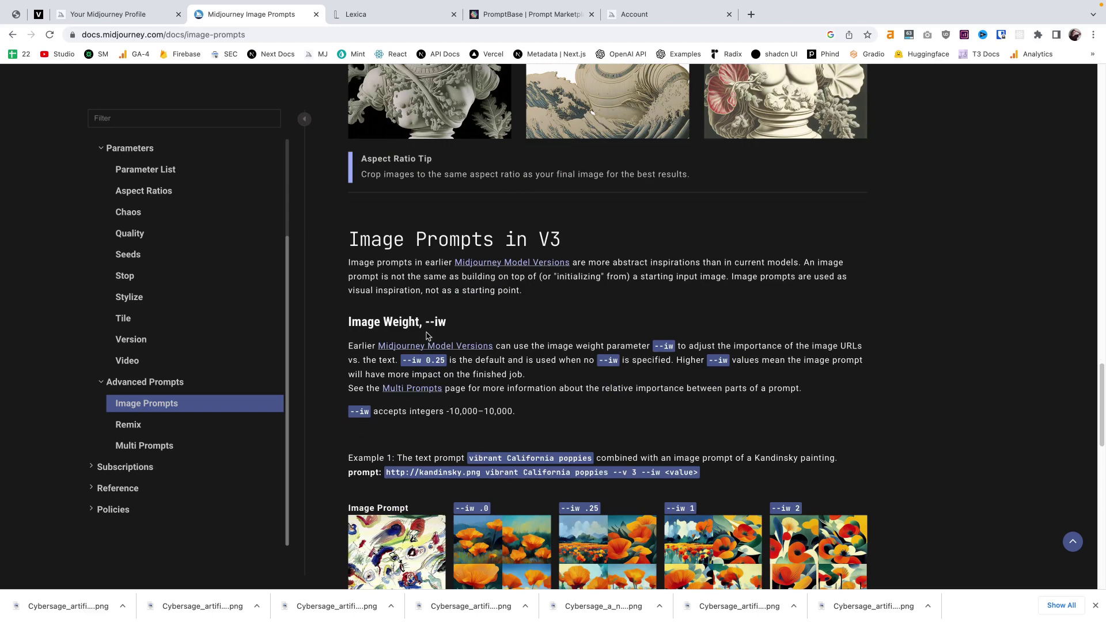
drag(426, 320, 454, 326)
click(453, 326)
scroll(455, 327, down, 3)
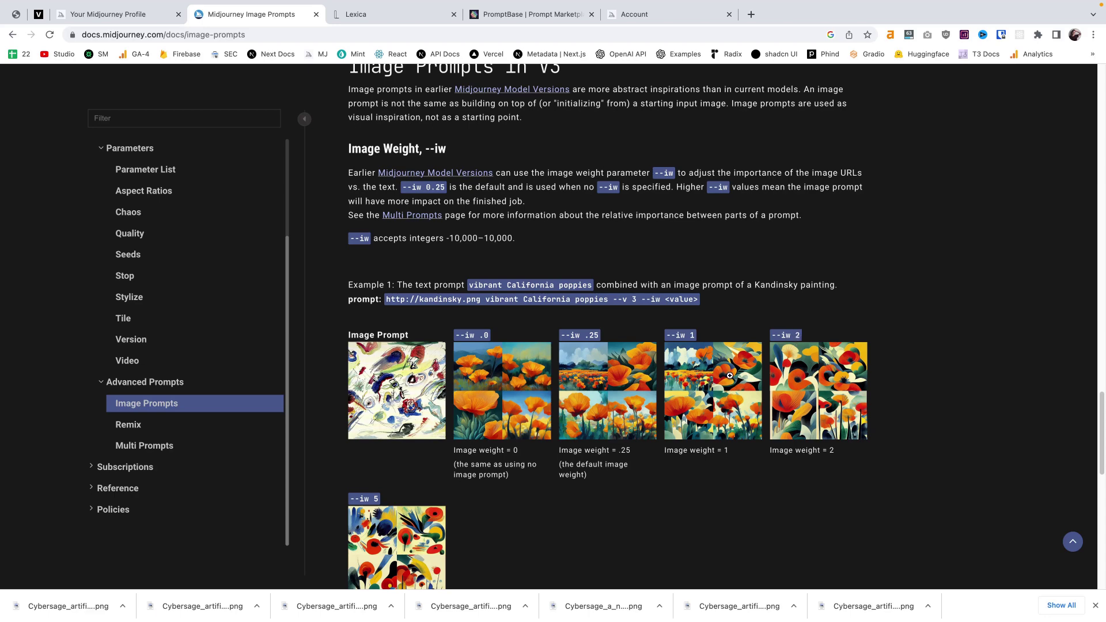
scroll(729, 375, down, 2)
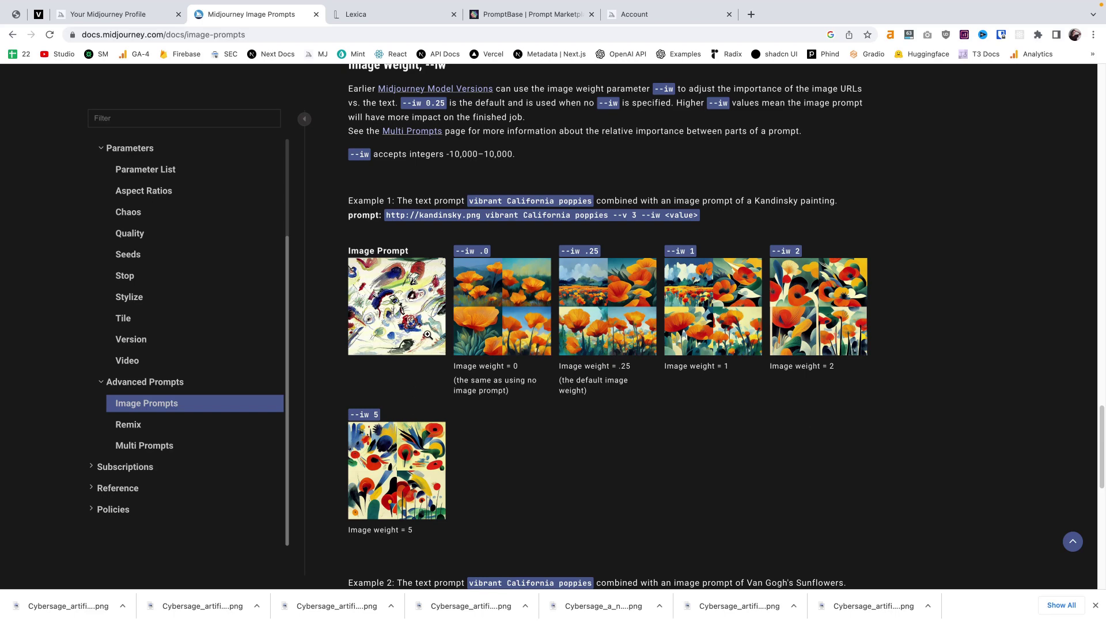
key(ctrl+Left)
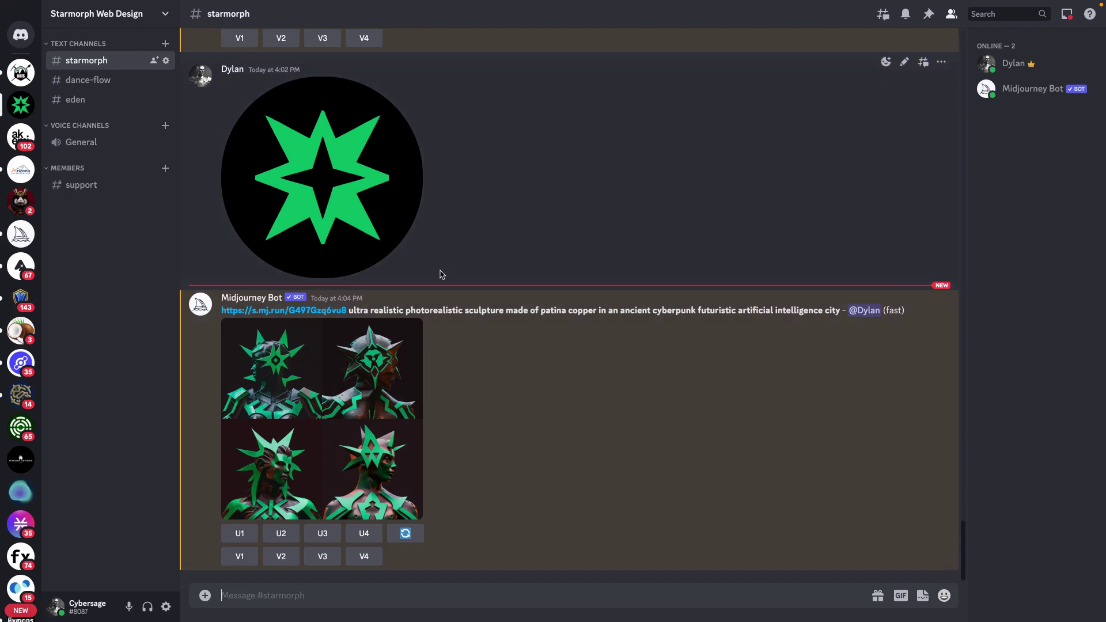
Step: Enlarge the copper-sculpture grid to inspect it, then close the viewer
click(386, 413)
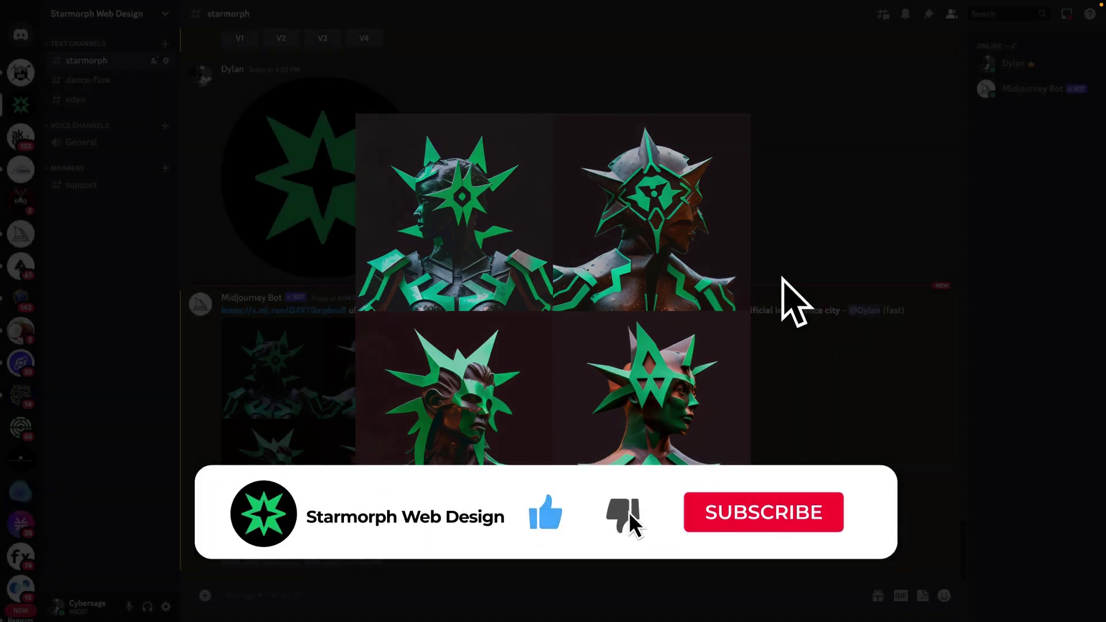
click(782, 299)
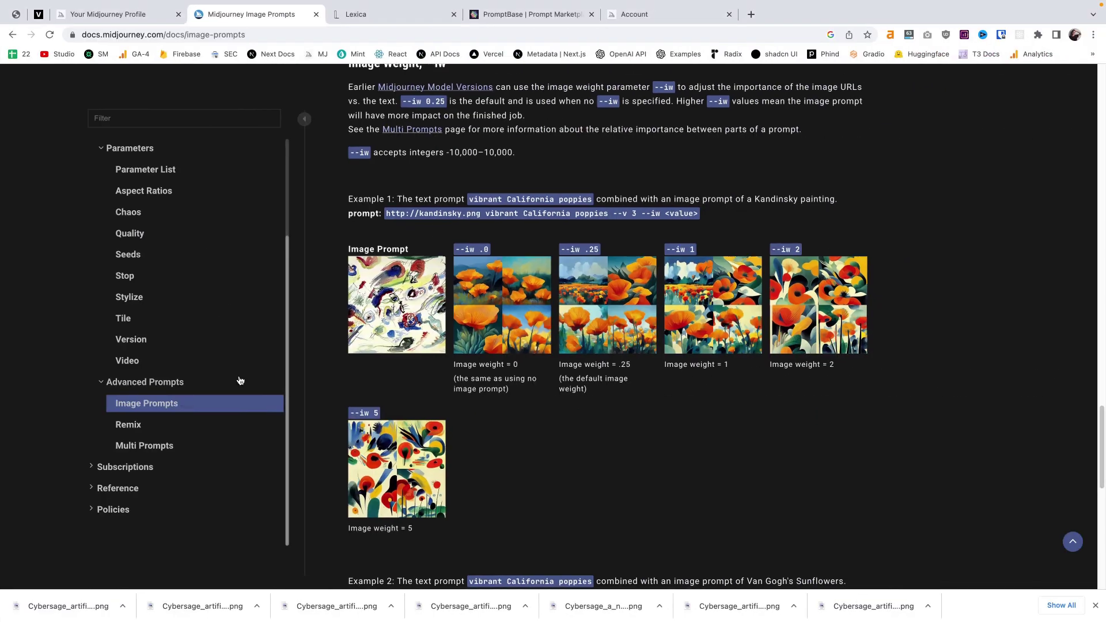
Step: Scroll up to the Examples gallery of starting images, briefly glancing back at Discord
scroll(247, 377, down, 3)
scroll(246, 378, up, 15)
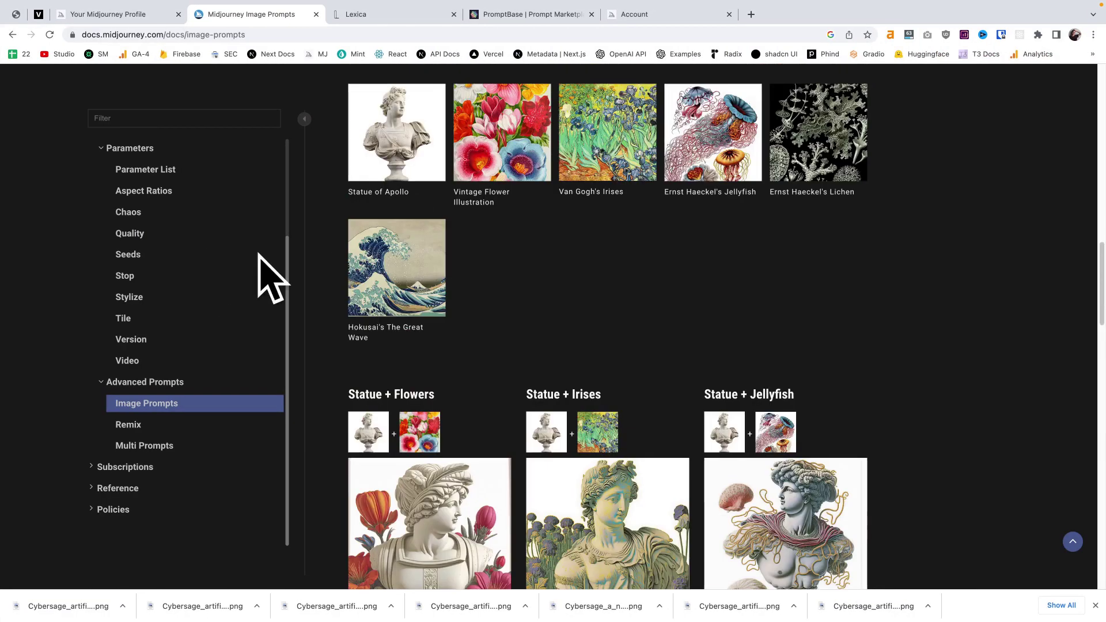
scroll(201, 226, up, 5)
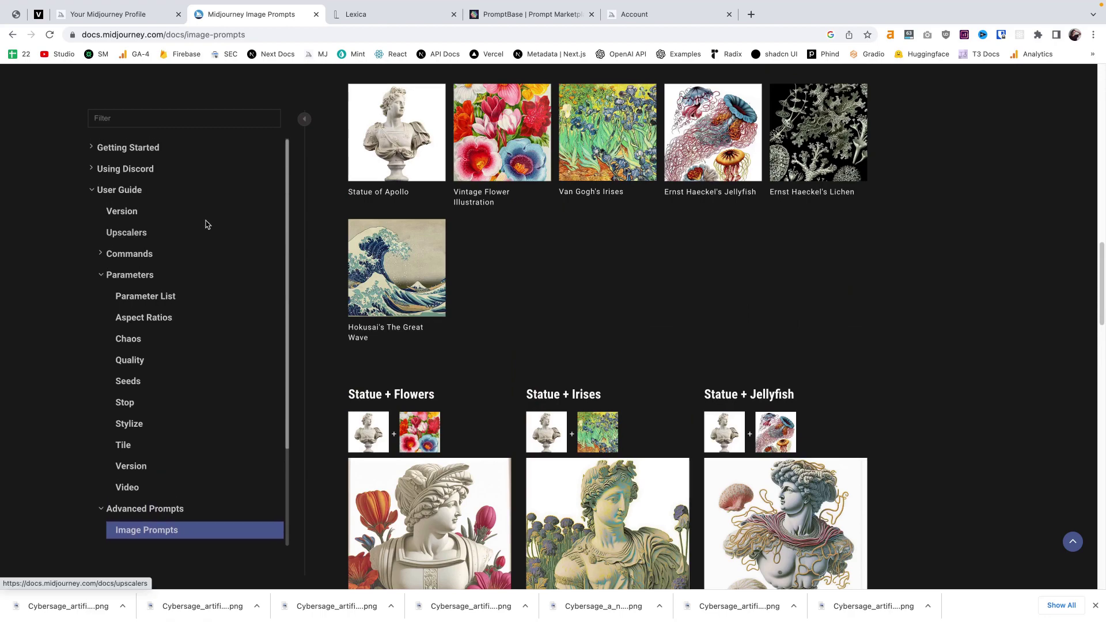
scroll(203, 222, up, 4)
key(ctrl+Left)
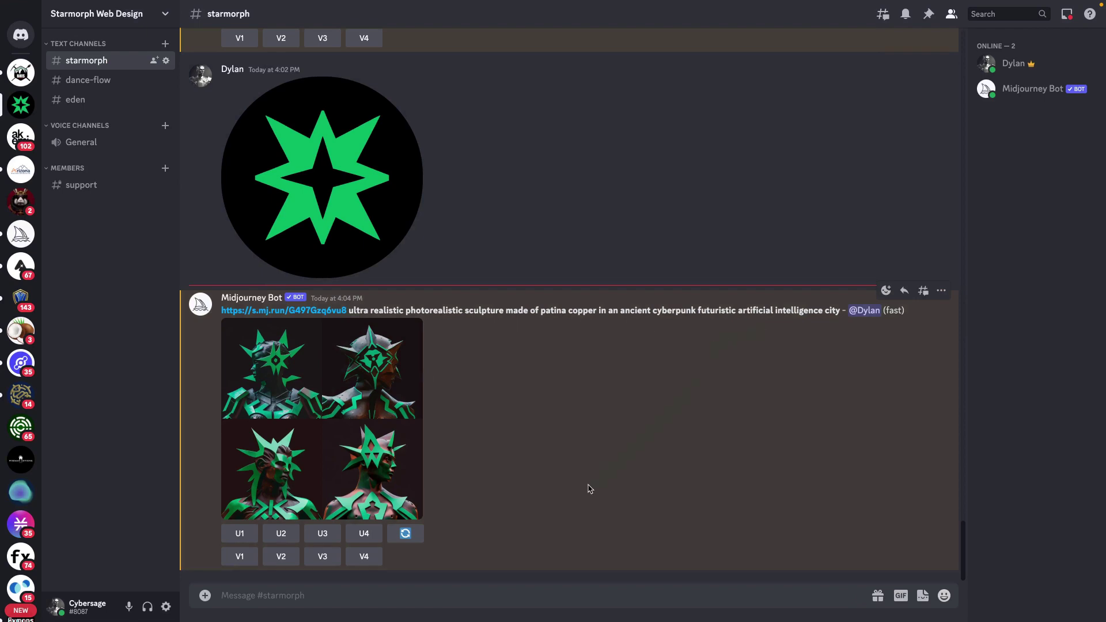
key(ctrl+Right)
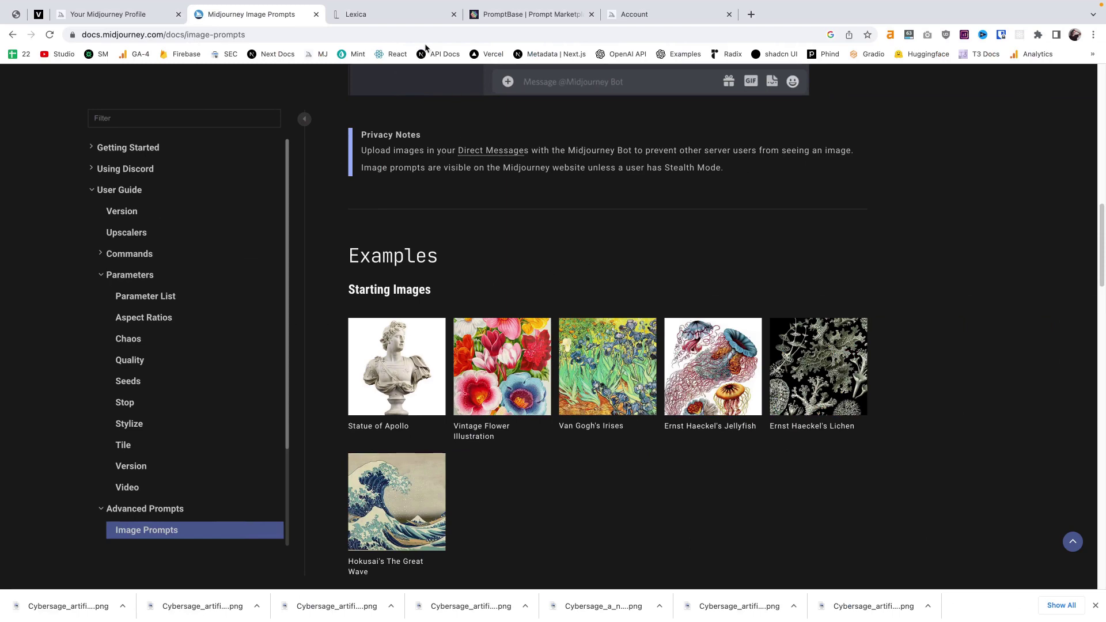
Step: On Lexica, dismiss the downloads bar, preview the hooded woman image's prompt, then focus the search box
click(366, 18)
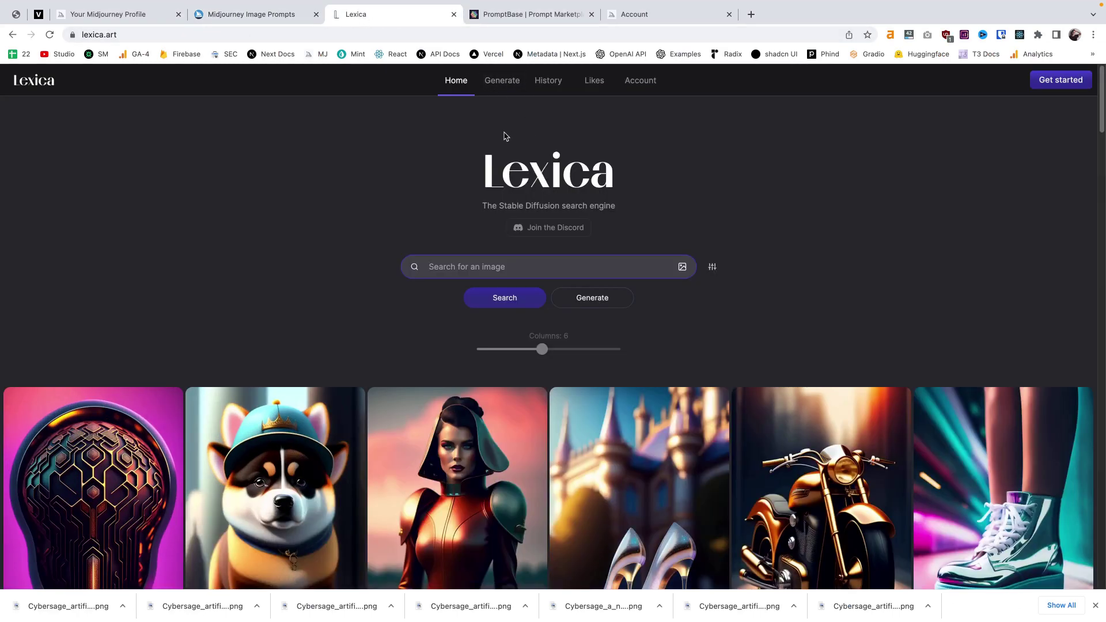
click(1095, 605)
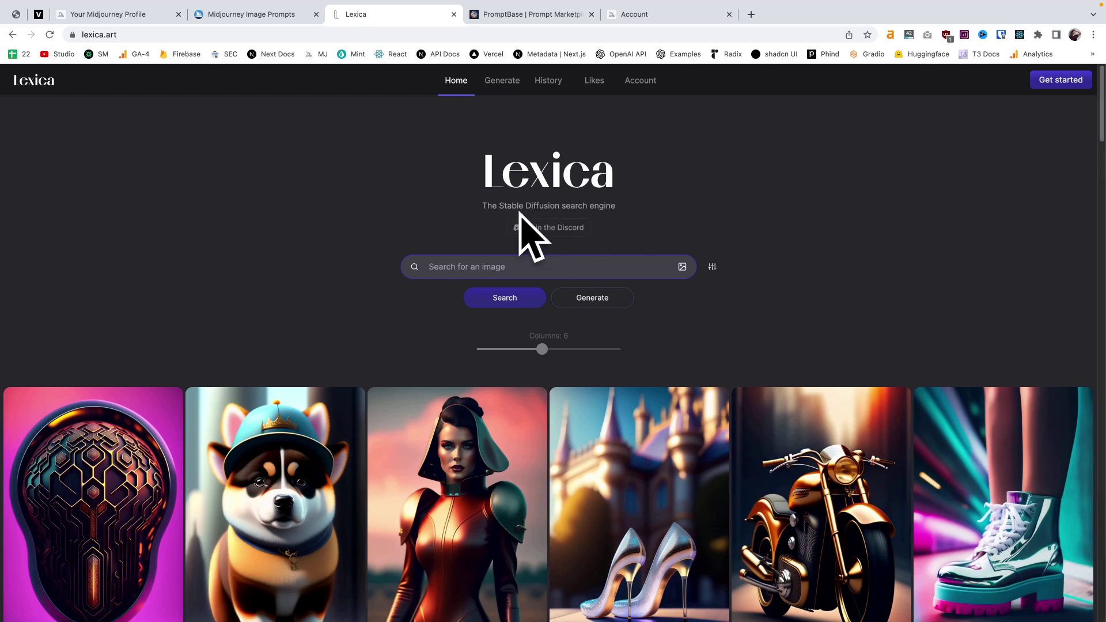
scroll(299, 302, down, 5)
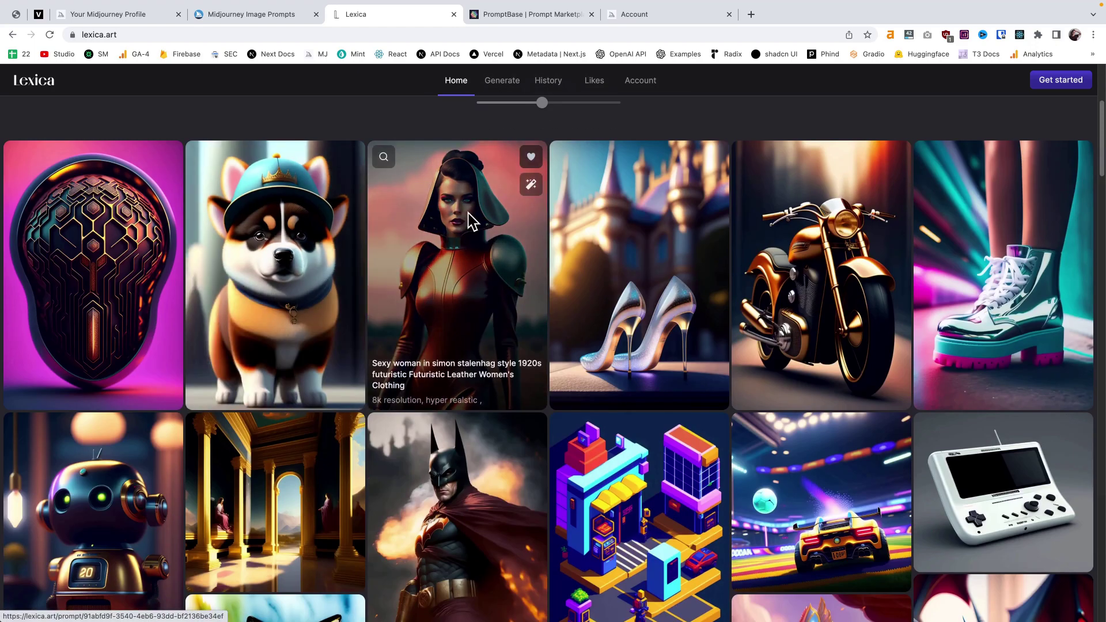
click(455, 219)
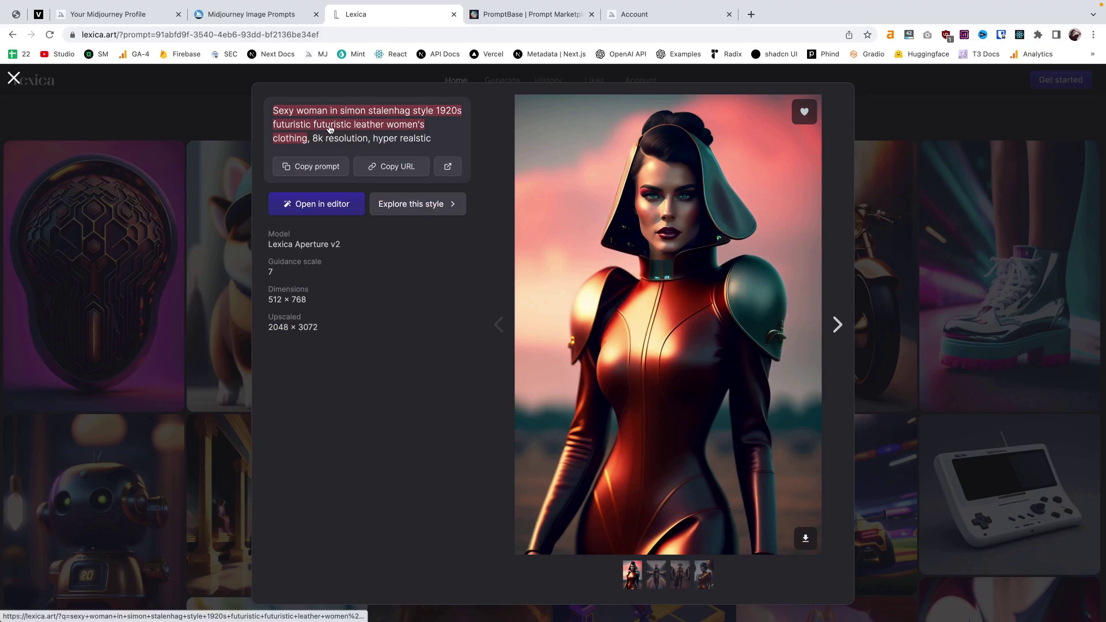
click(870, 118)
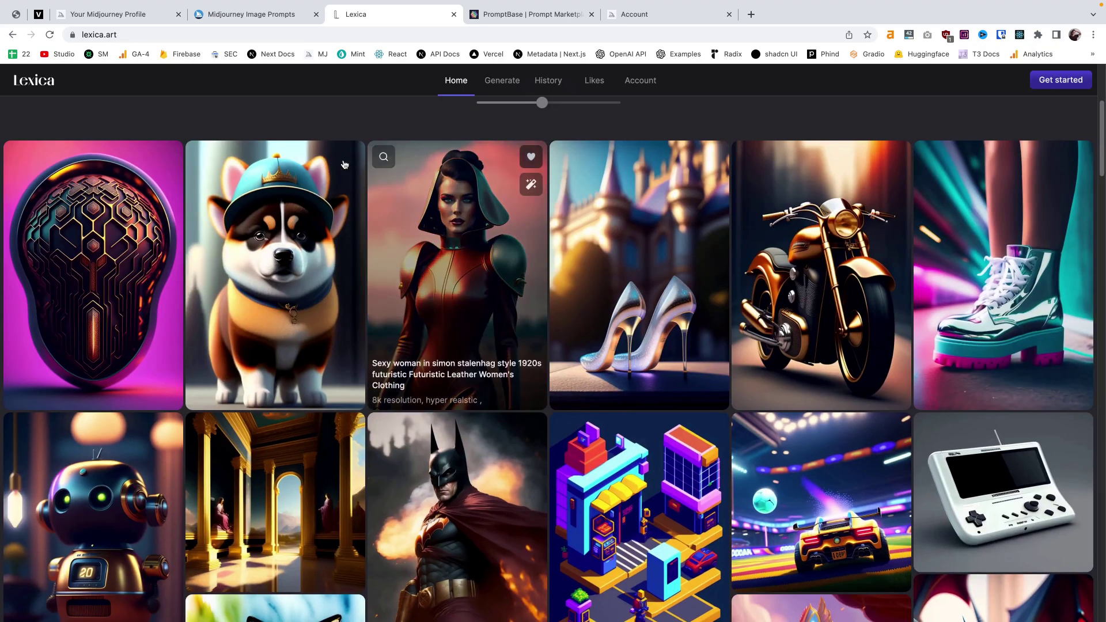
scroll(392, 288, down, 7)
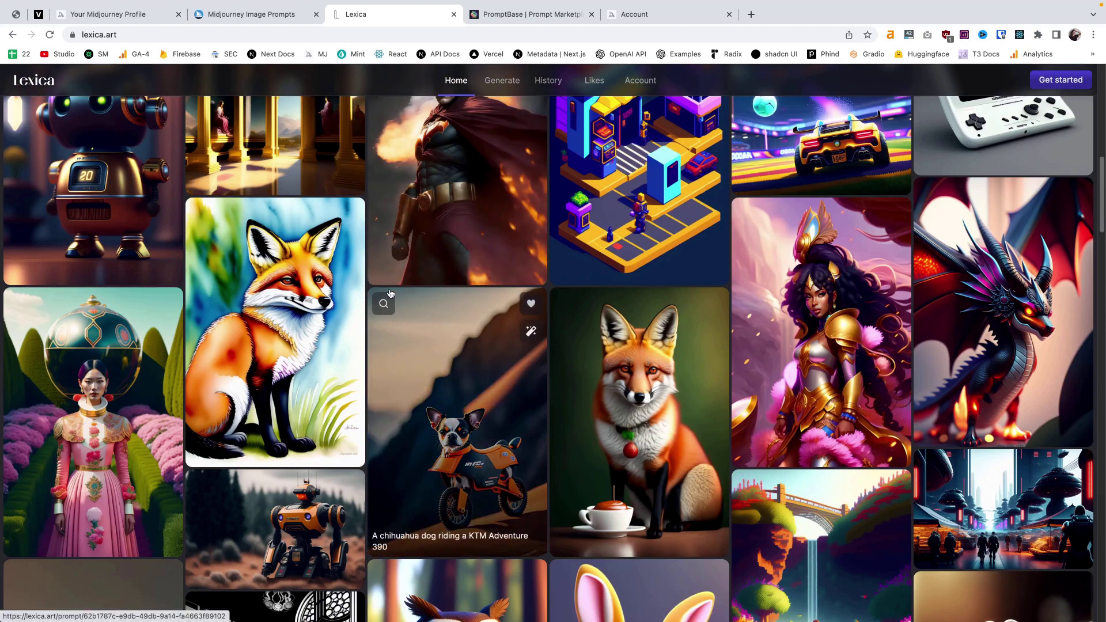
scroll(391, 297, up, 7)
click(464, 270)
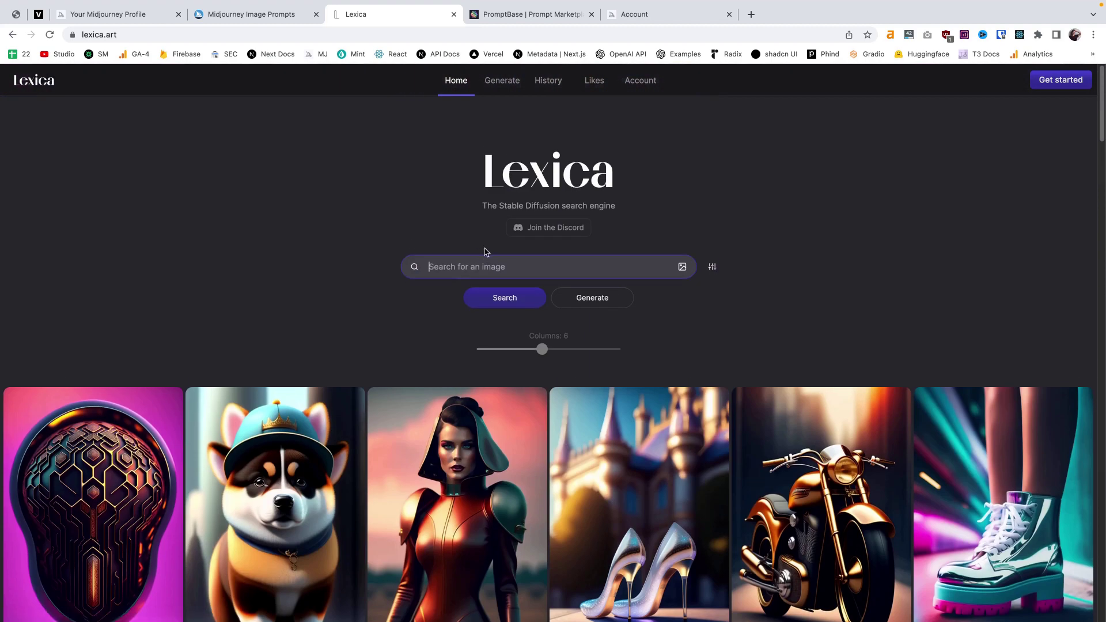
Step: Search Lexica for book images and preview the skull book cover's prompt
text(book)
key(Return)
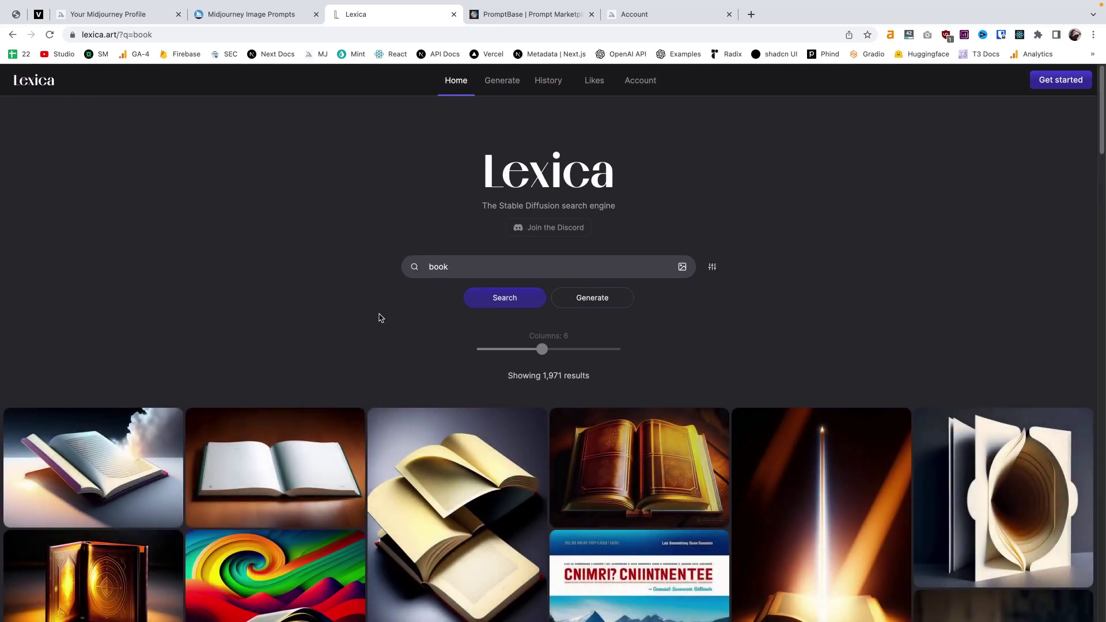
scroll(379, 318, down, 5)
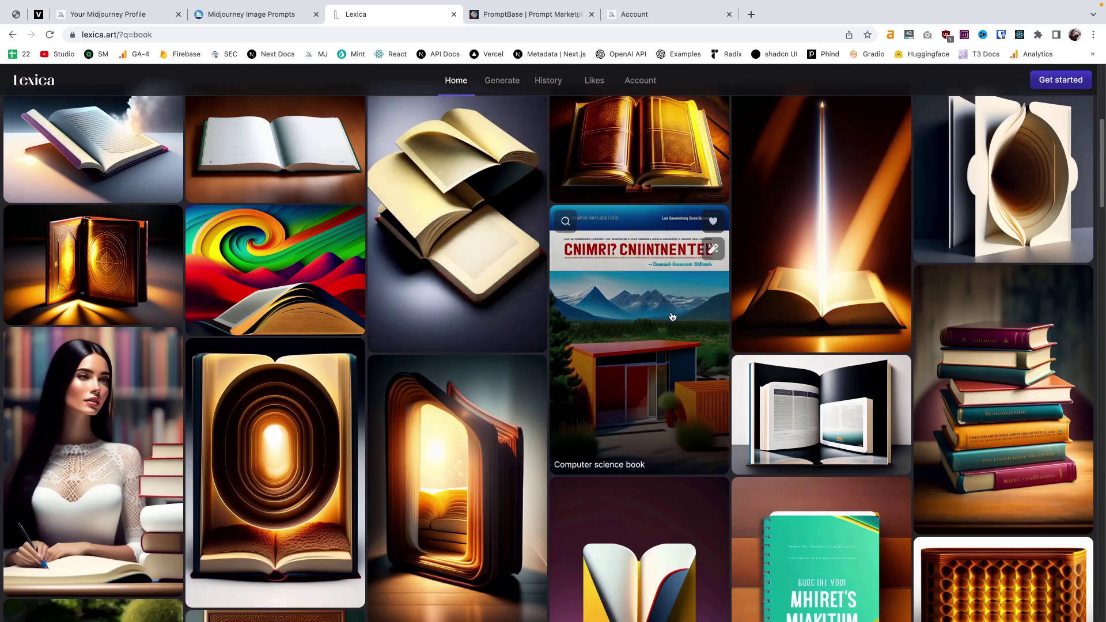
scroll(662, 288, down, 5)
scroll(745, 332, down, 4)
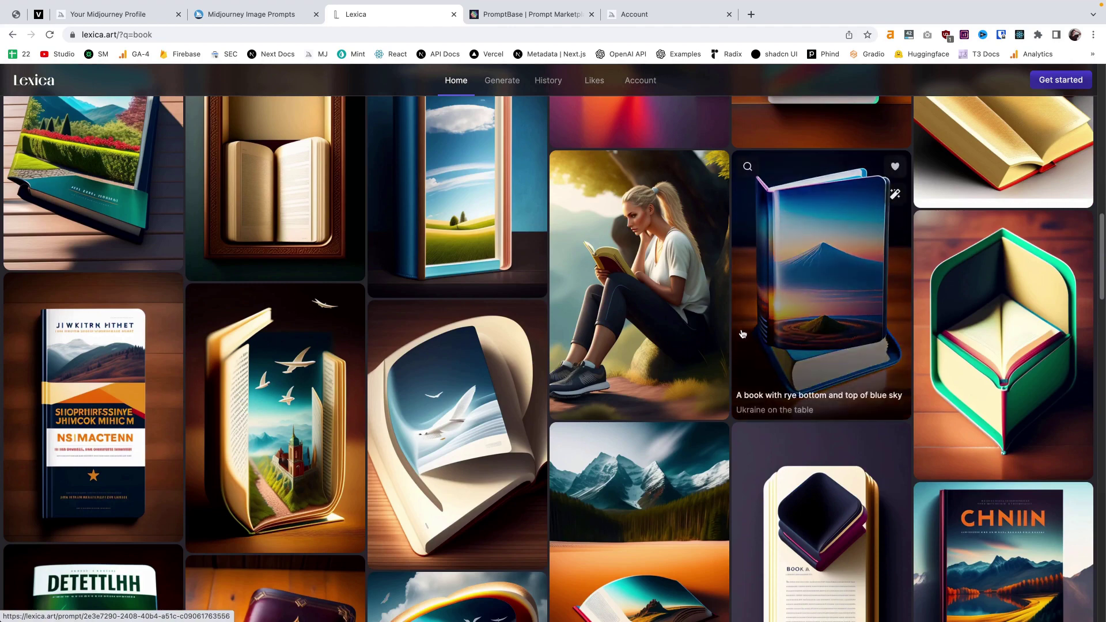
scroll(486, 346, down, 4)
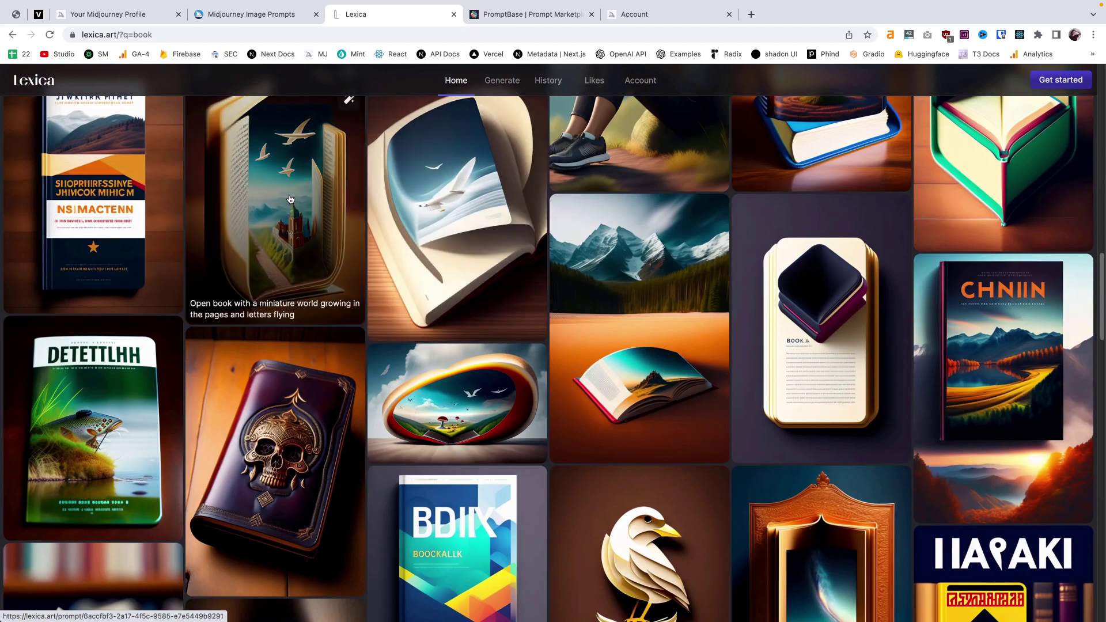
click(296, 392)
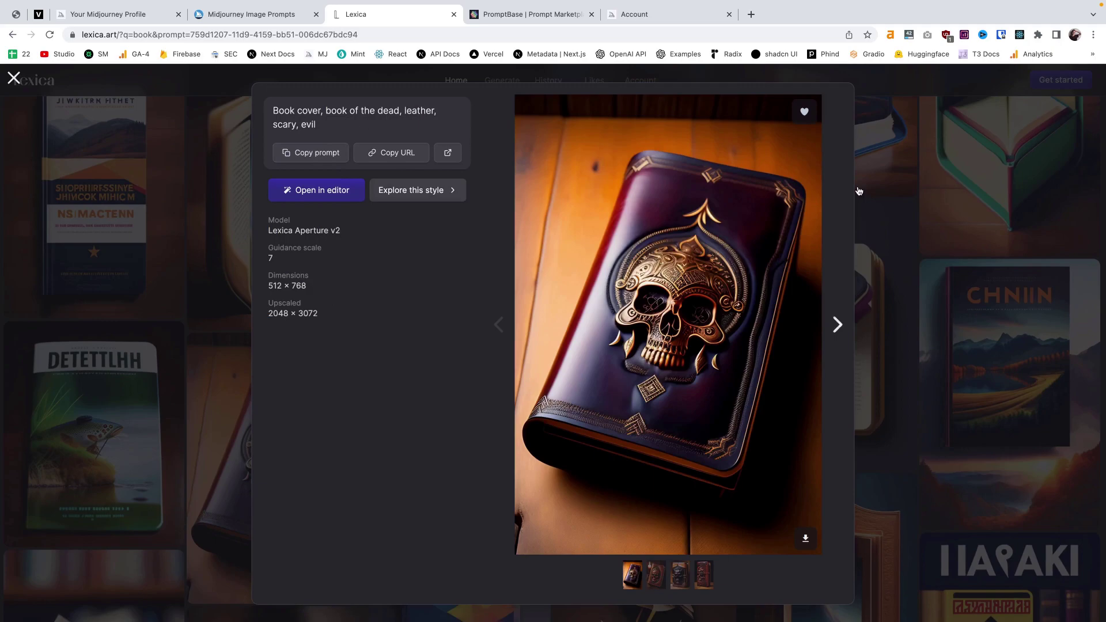
click(891, 189)
Step: Preview the prompt behind the cartoonish stacked books image
scroll(645, 257, down, 6)
scroll(645, 256, down, 10)
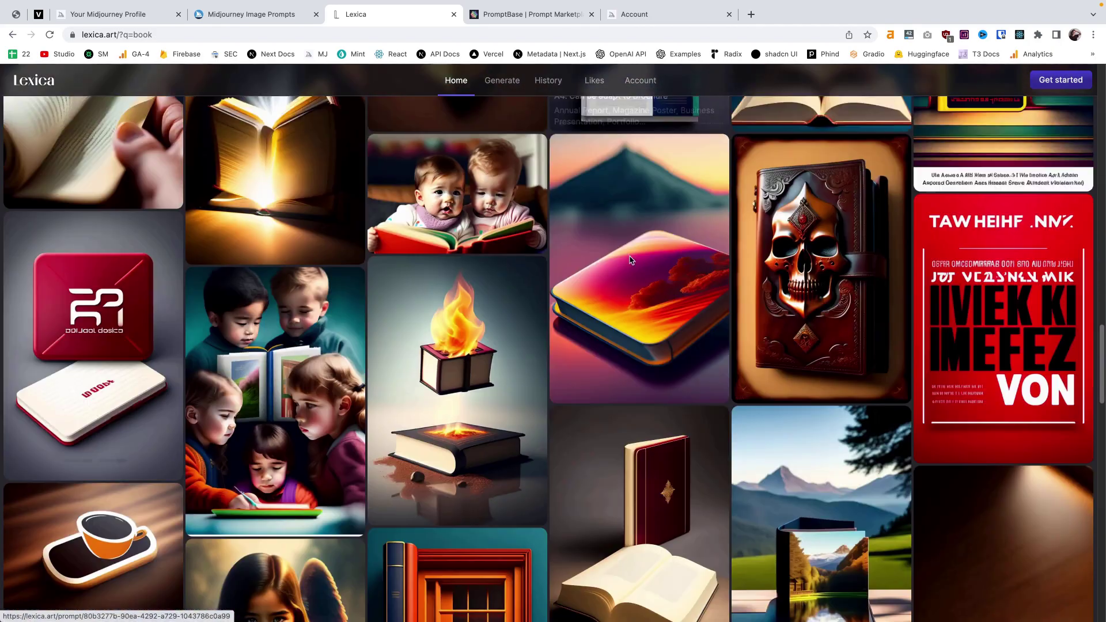
scroll(559, 275, down, 10)
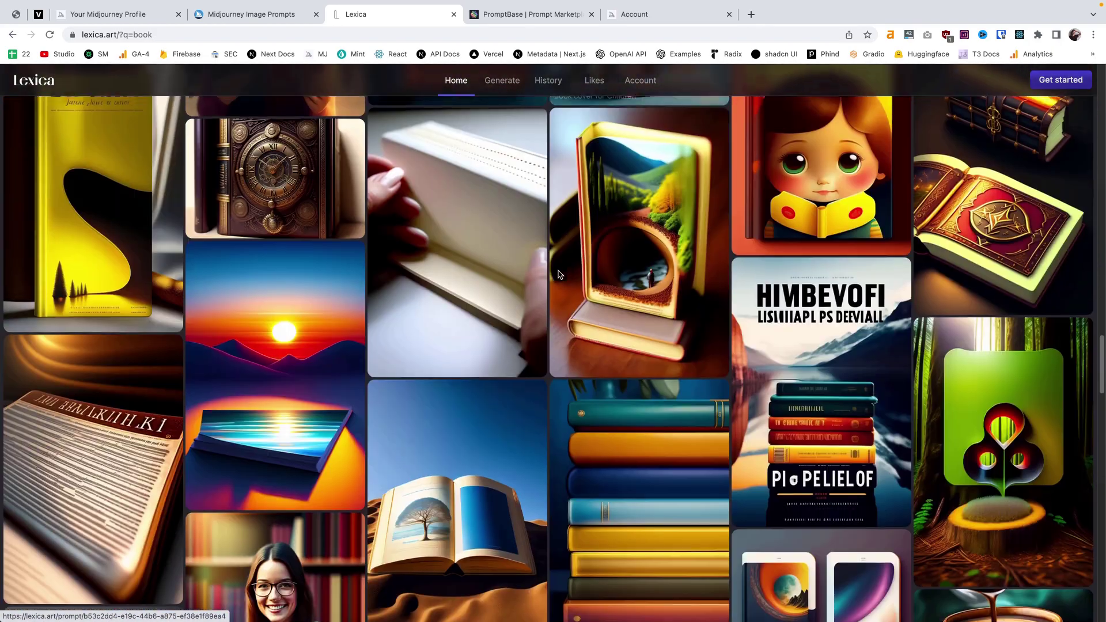
scroll(510, 265, down, 3)
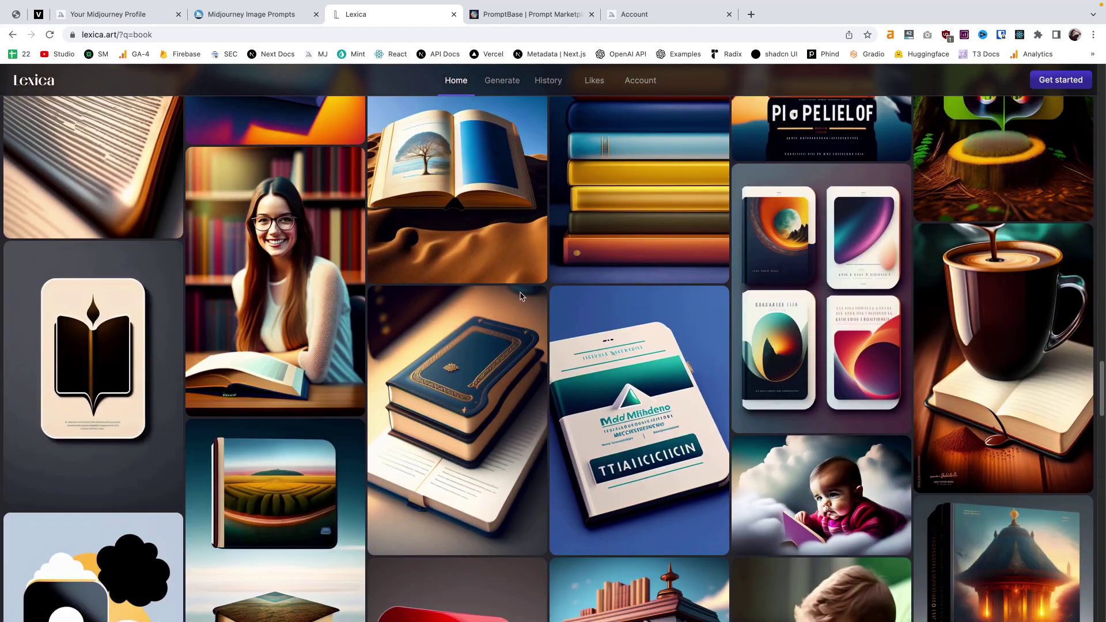
click(486, 348)
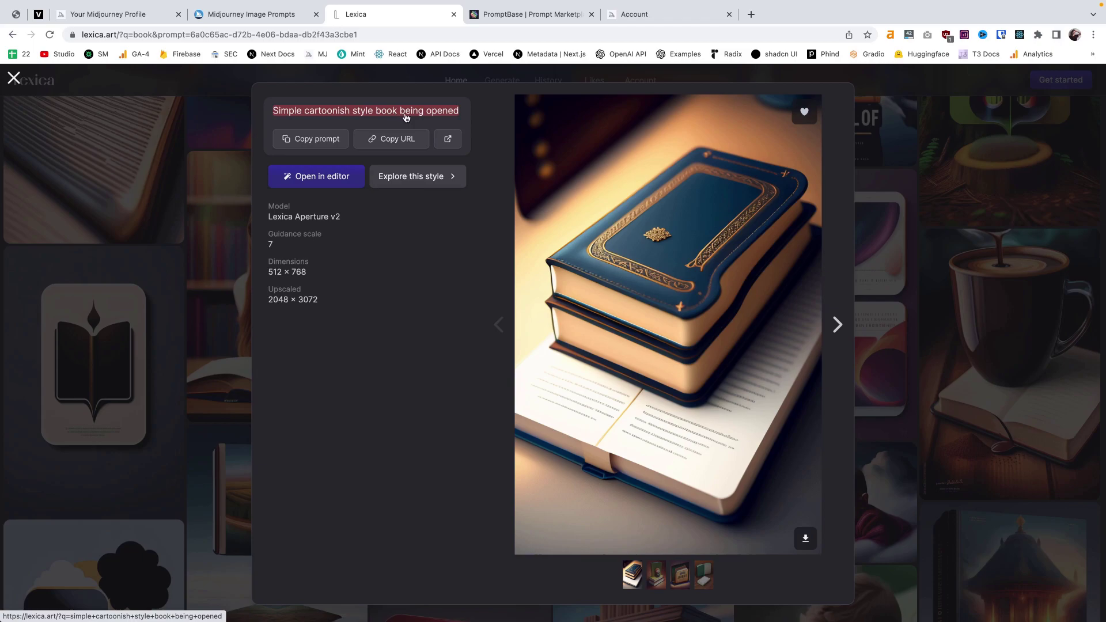
click(170, 240)
Step: View the library globe image's prompt details, then return to the results
scroll(401, 342, down, 10)
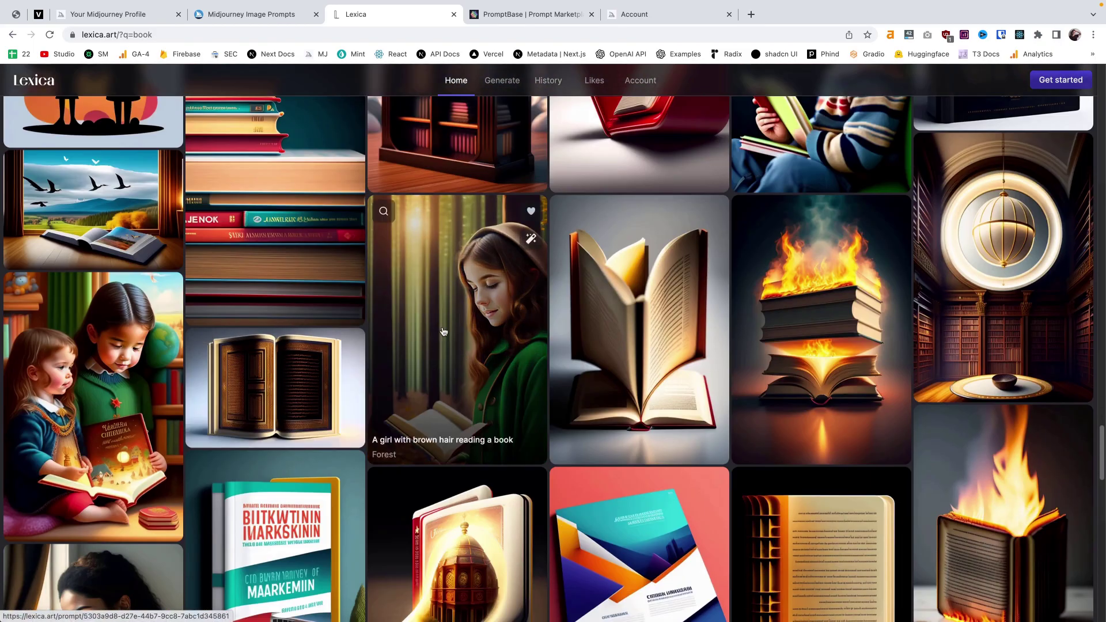
scroll(567, 299, down, 4)
scroll(566, 298, up, 4)
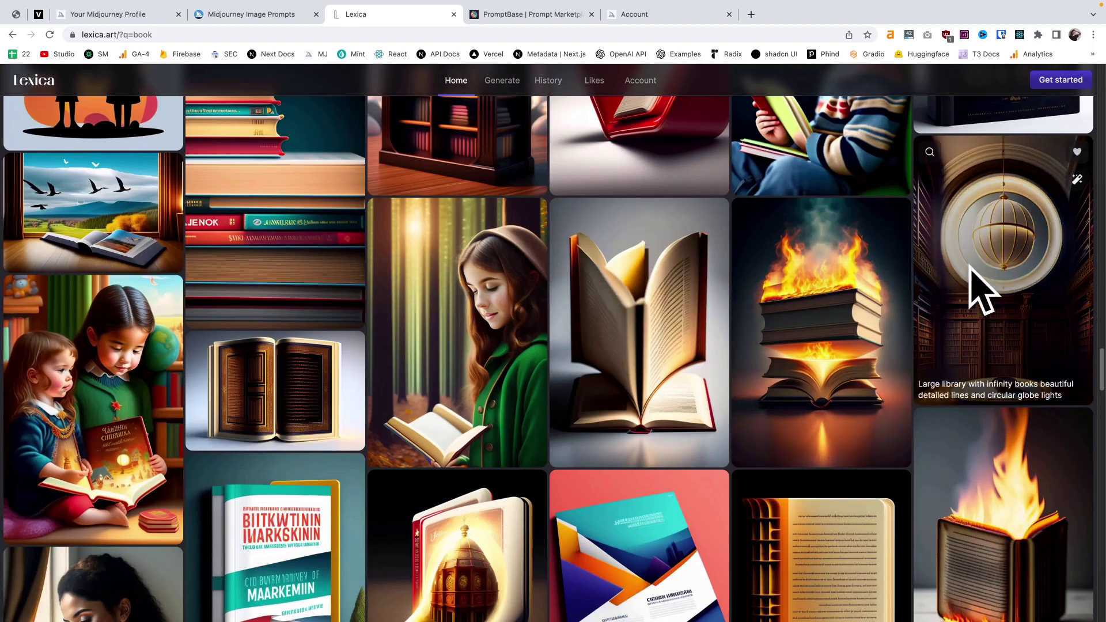
click(970, 289)
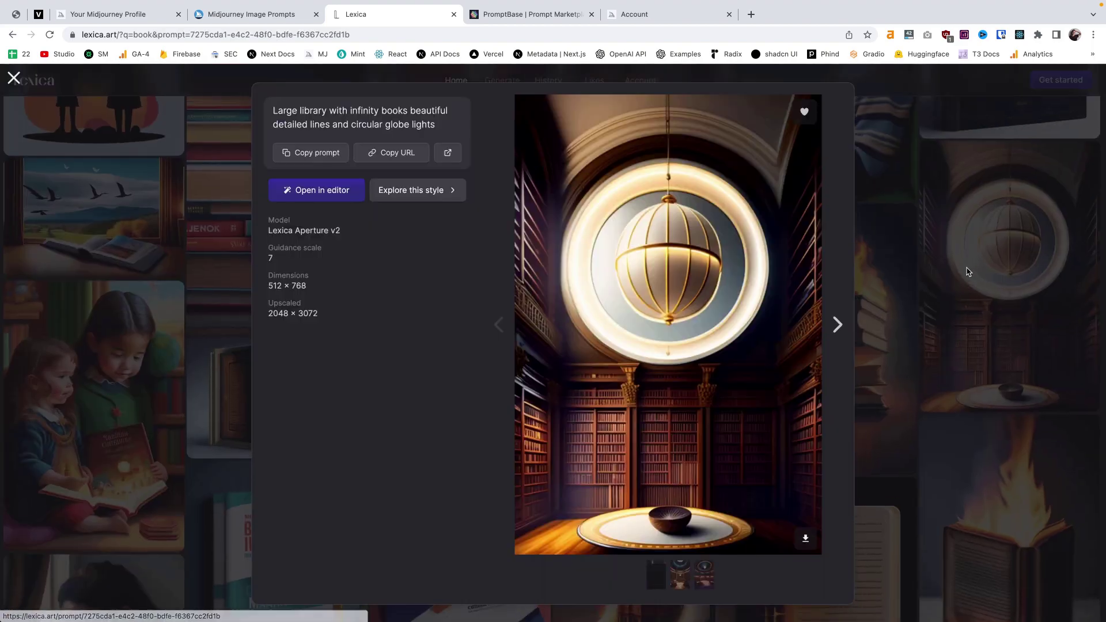
click(218, 173)
scroll(565, 156, up, 3)
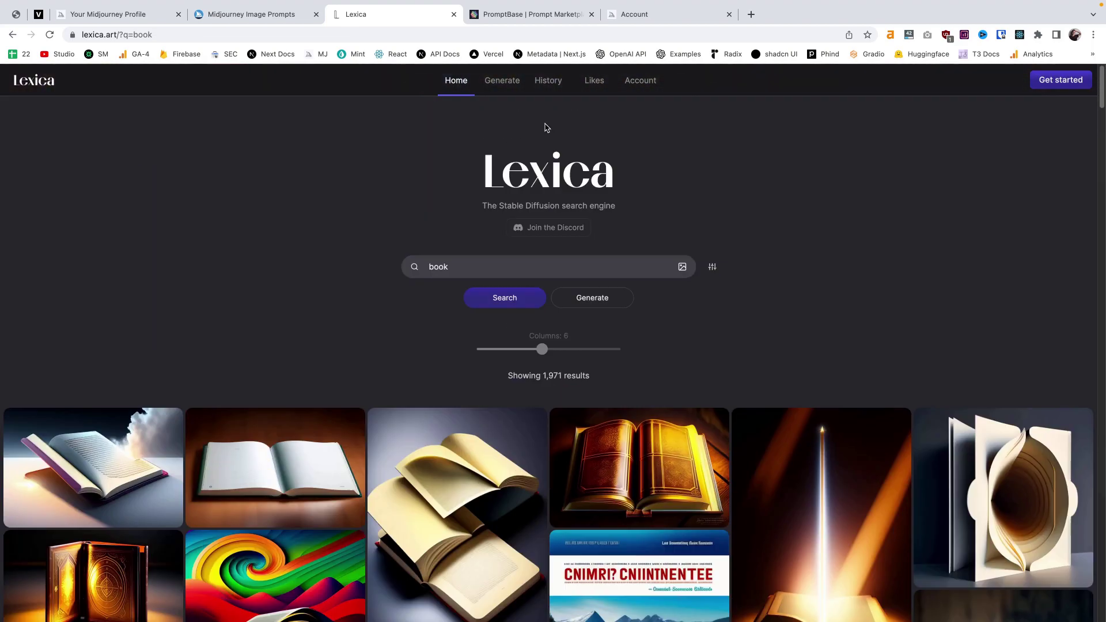
click(500, 13)
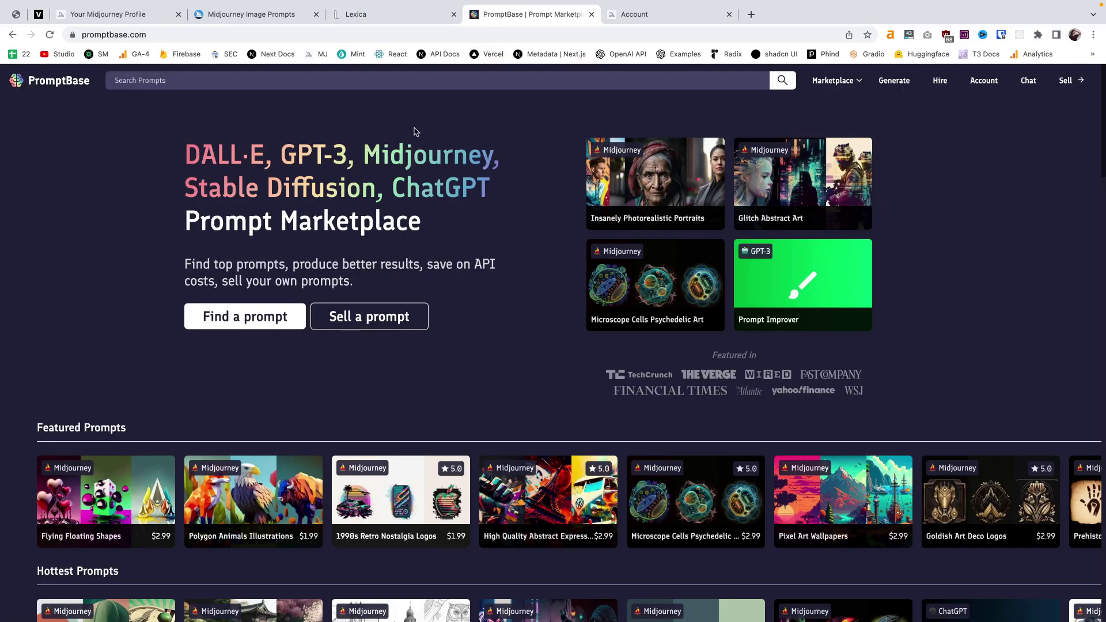
scroll(475, 170, down, 4)
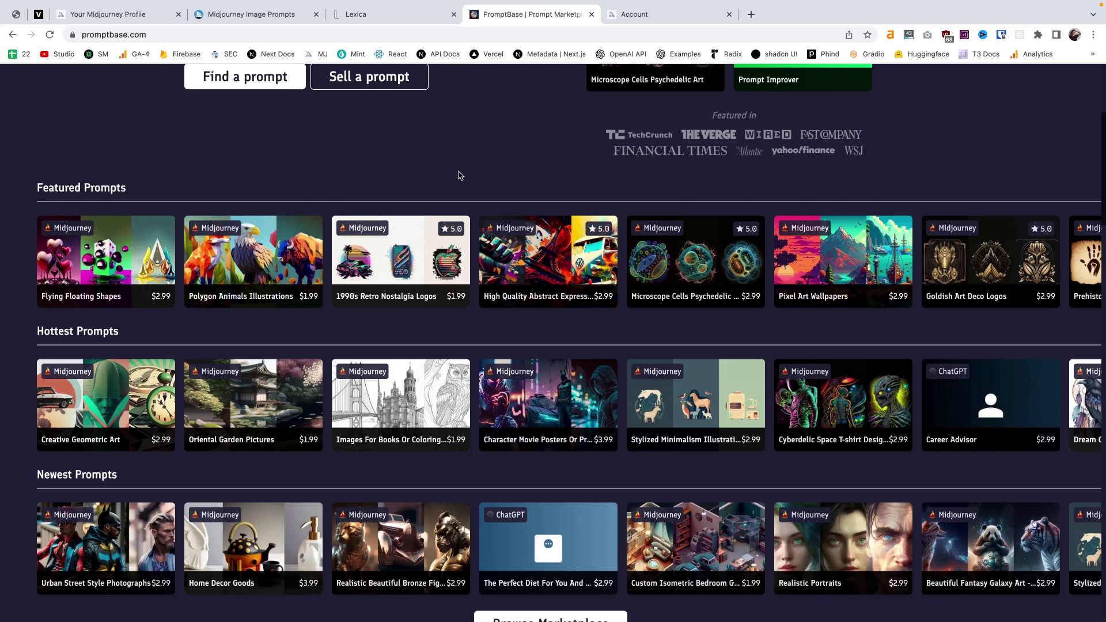
scroll(458, 174, up, 4)
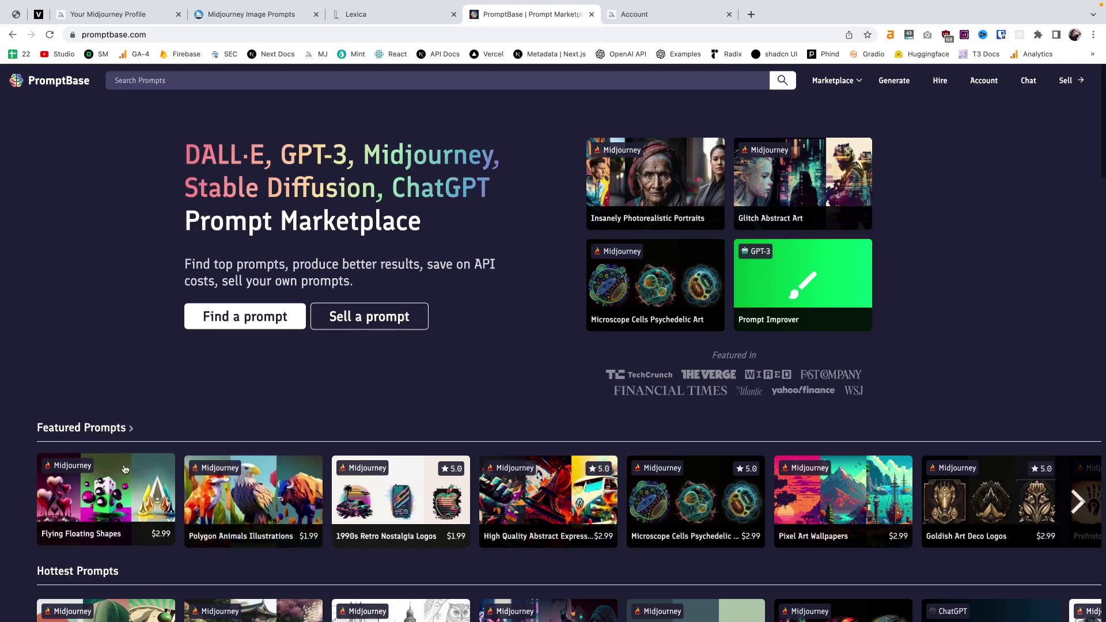
click(257, 485)
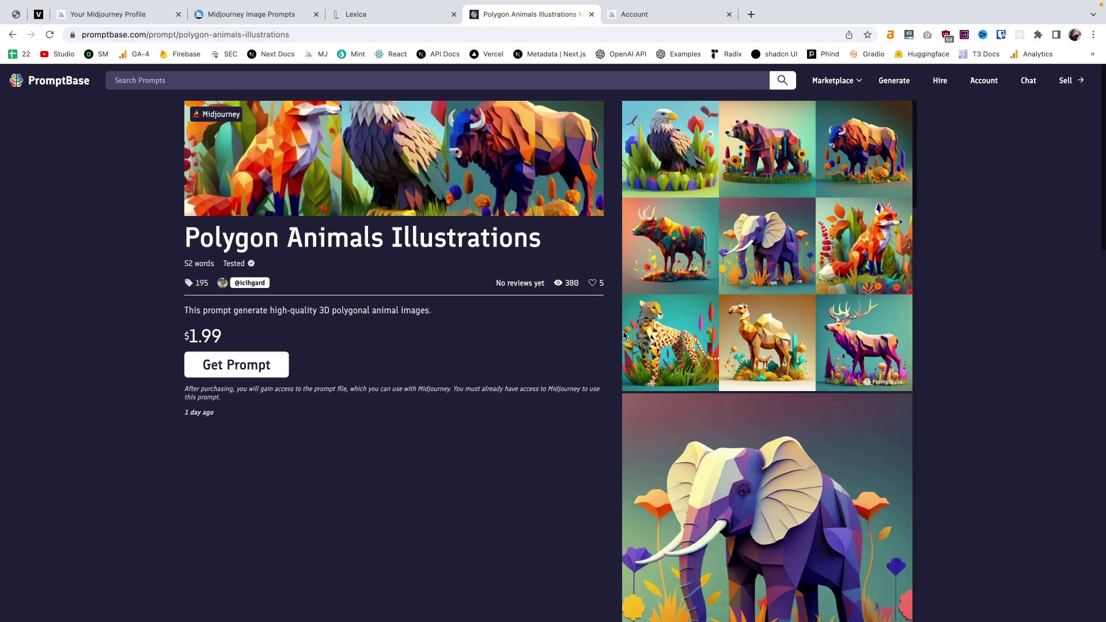
scroll(585, 403, down, 5)
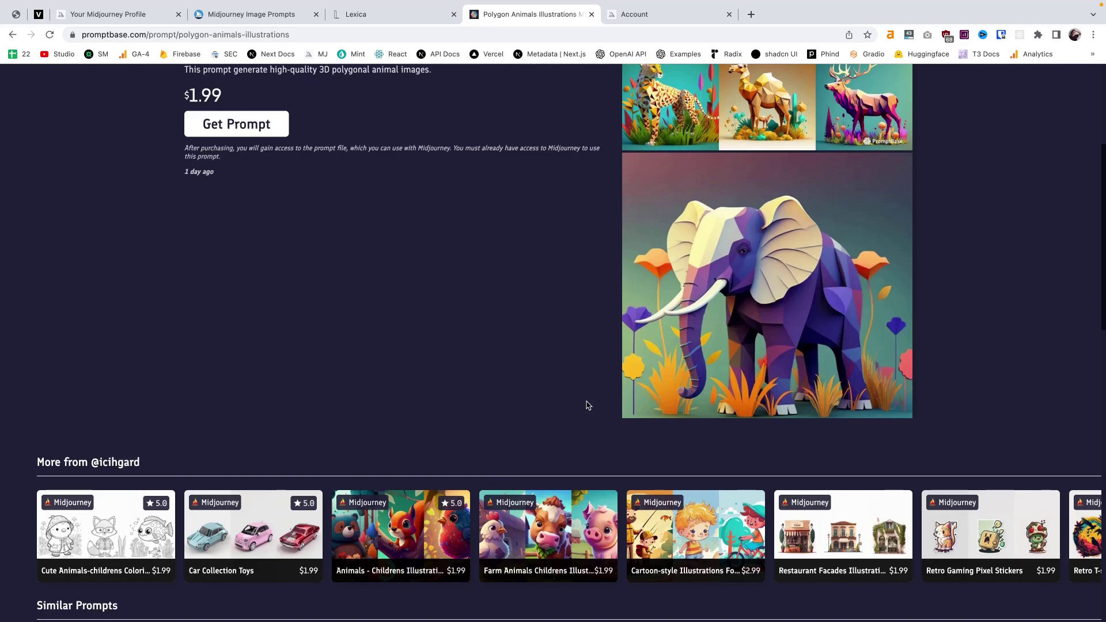
scroll(586, 405, up, 5)
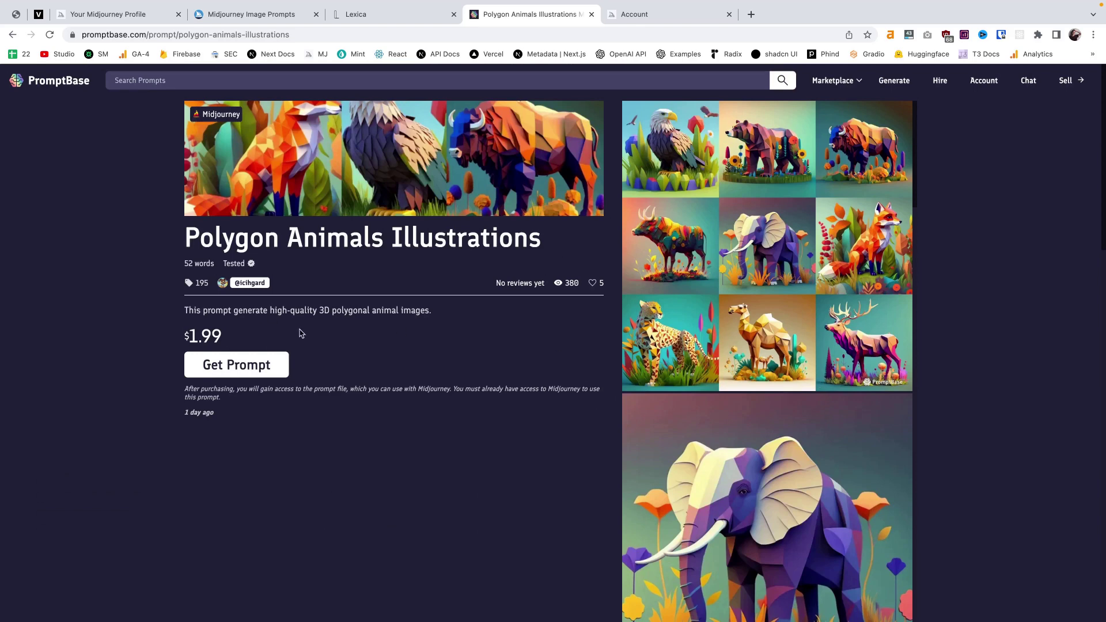
scroll(537, 408, down, 4)
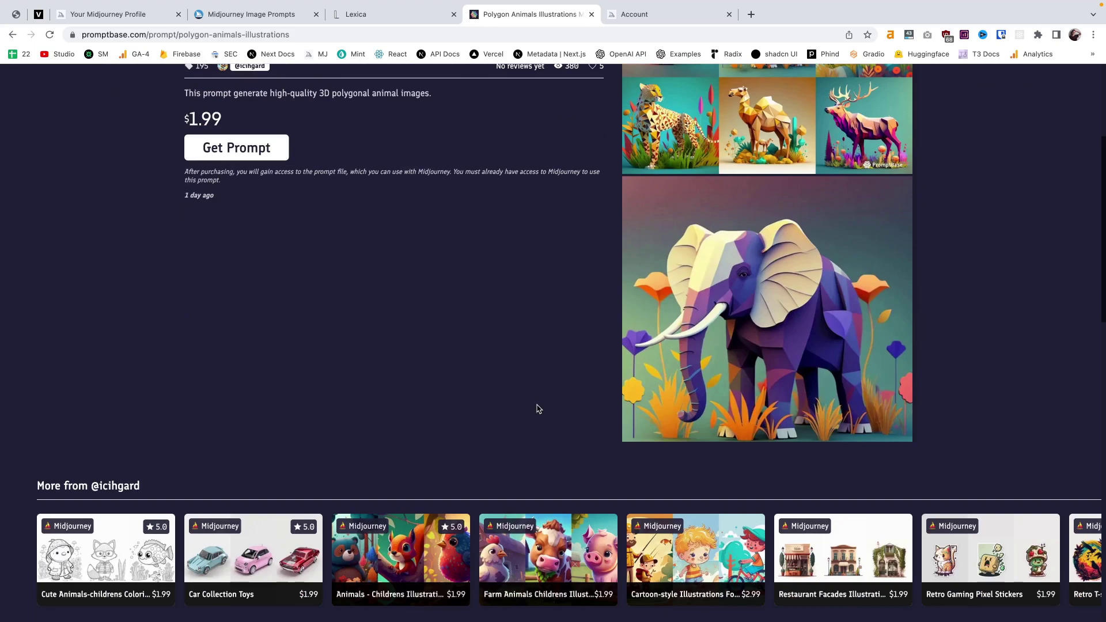
scroll(563, 379, down, 4)
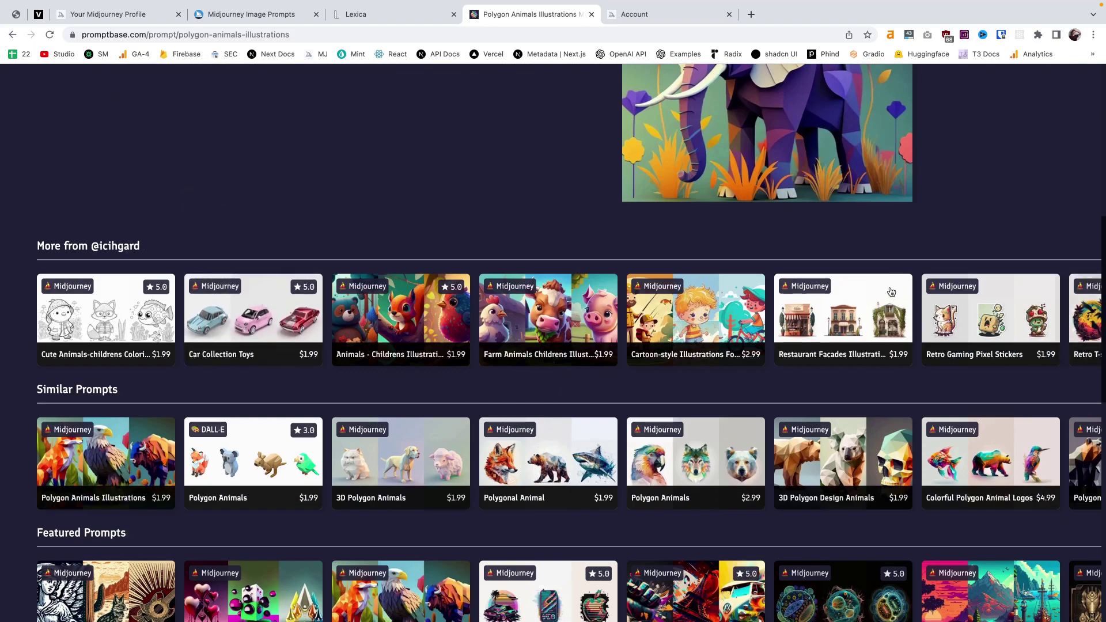
scroll(875, 295, up, 8)
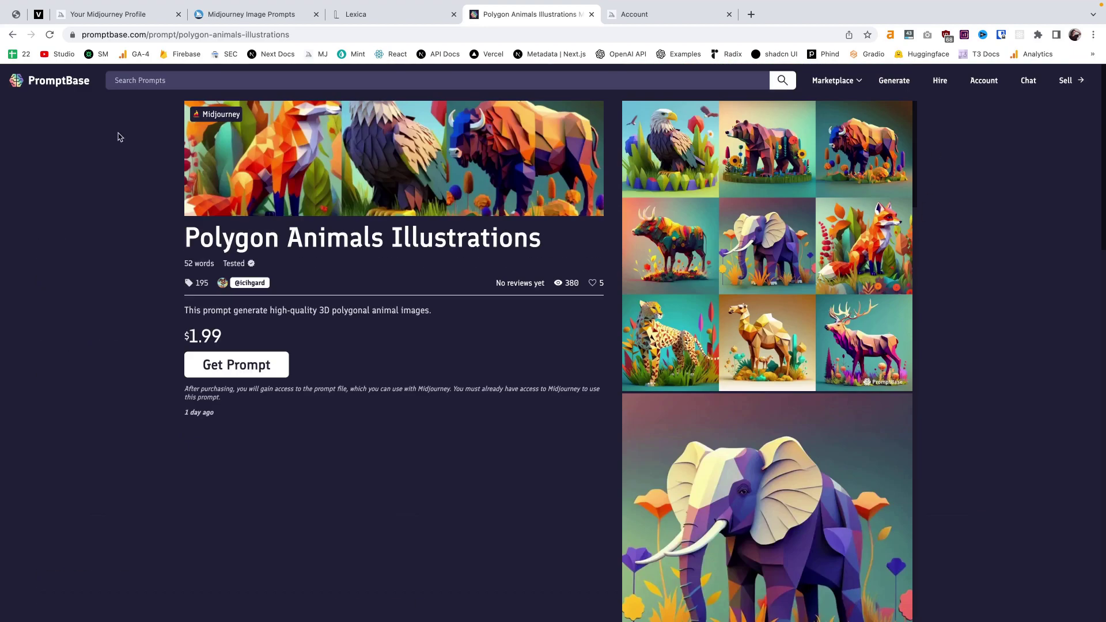
click(58, 84)
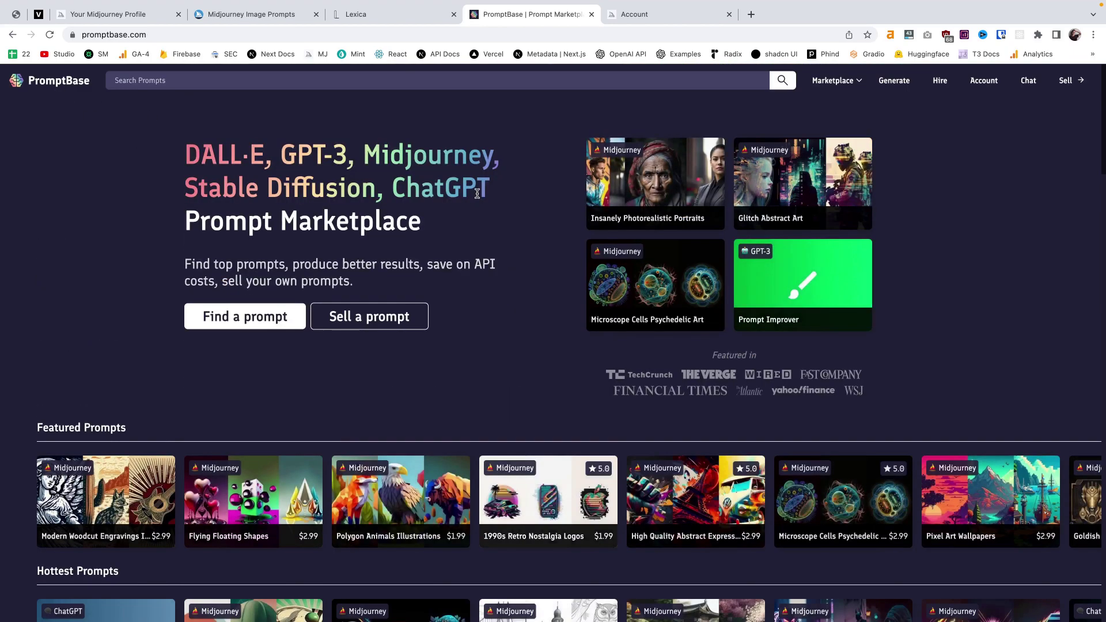
scroll(543, 305, down, 7)
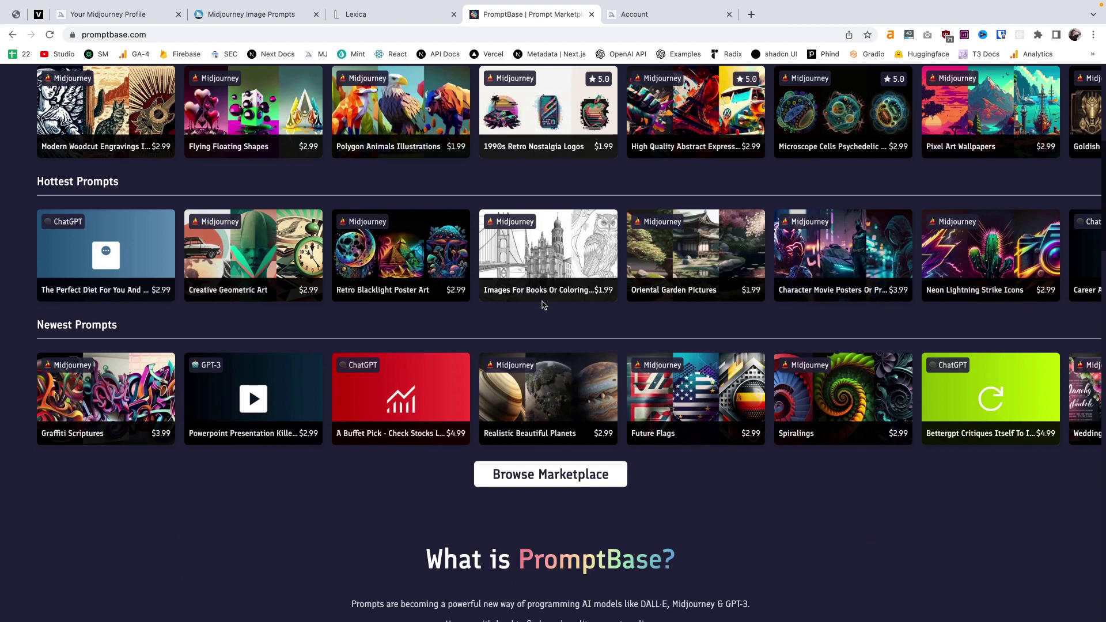
scroll(543, 305, up, 7)
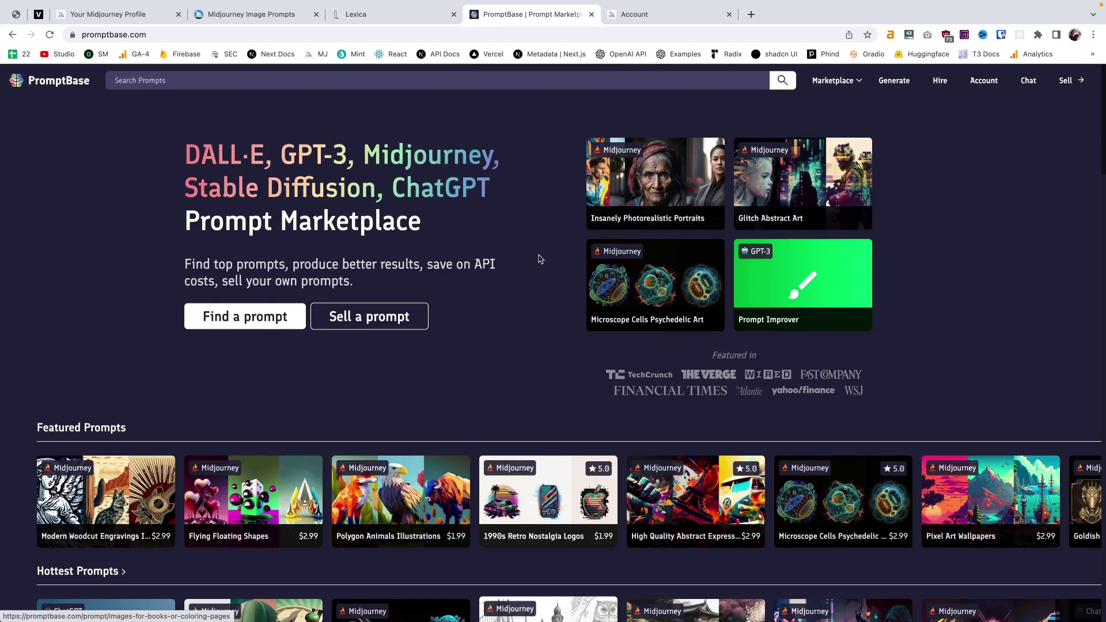
Step: Go to the Midjourney account's Home image feed
click(630, 20)
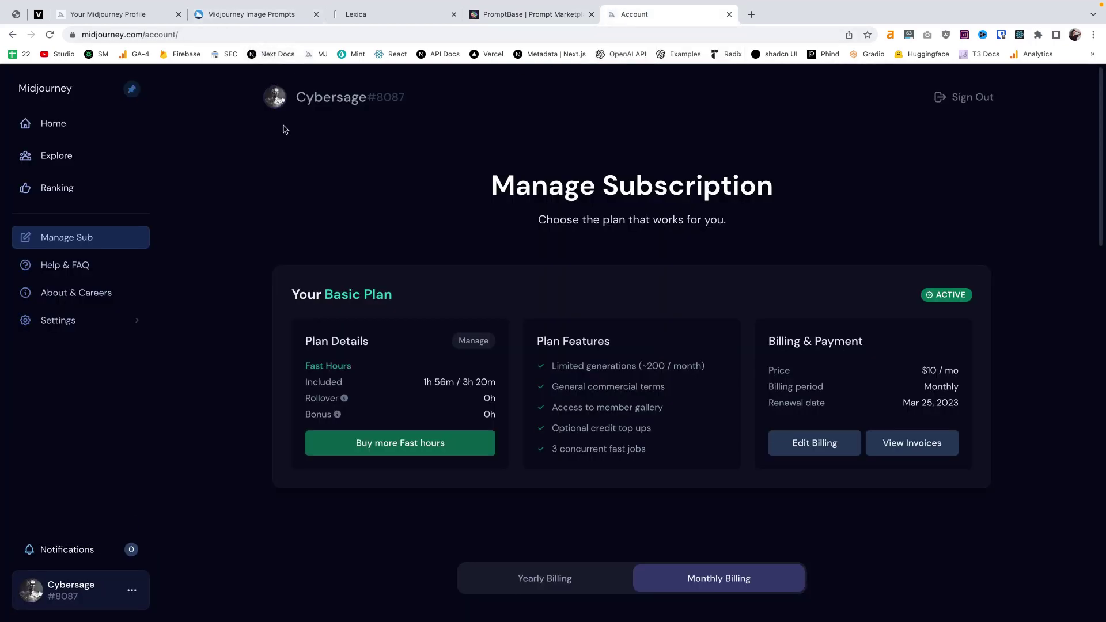
click(54, 137)
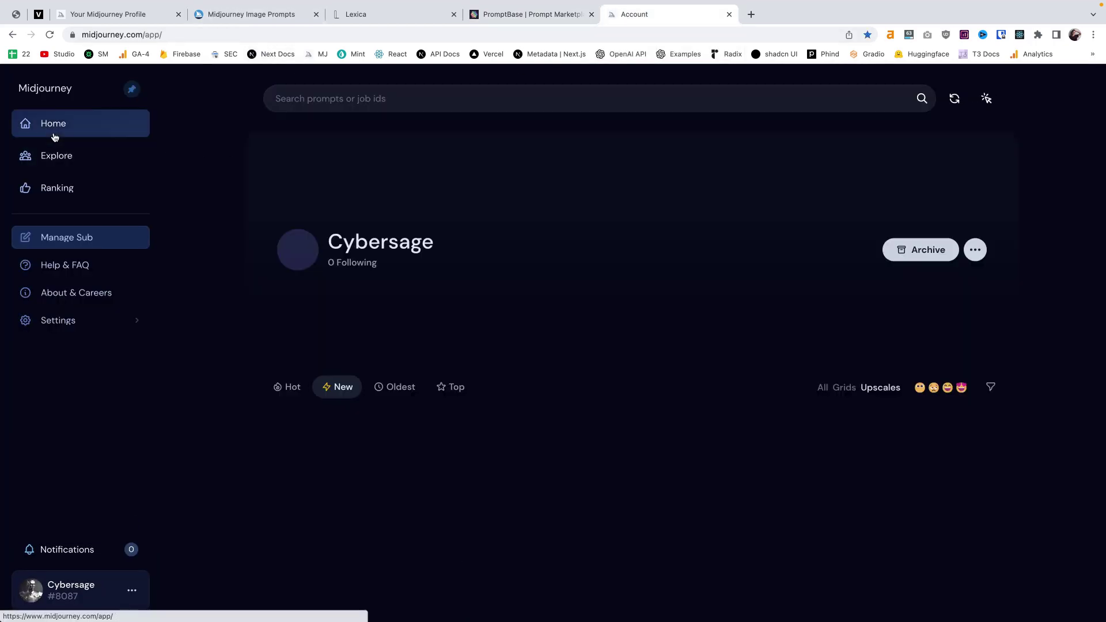
scroll(559, 212, down, 20)
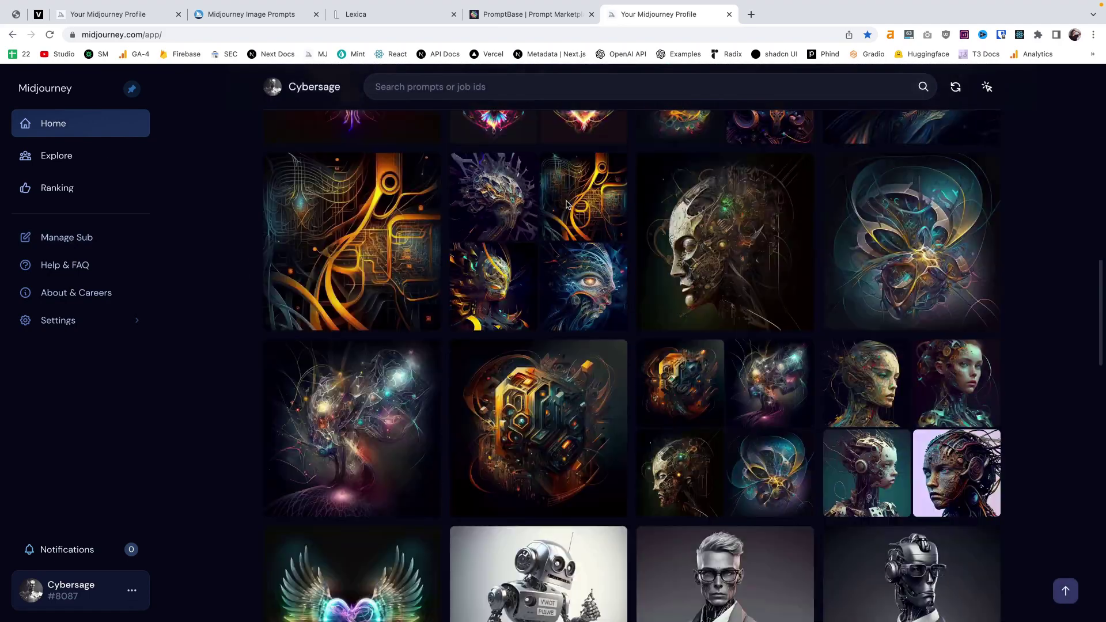
scroll(567, 204, down, 10)
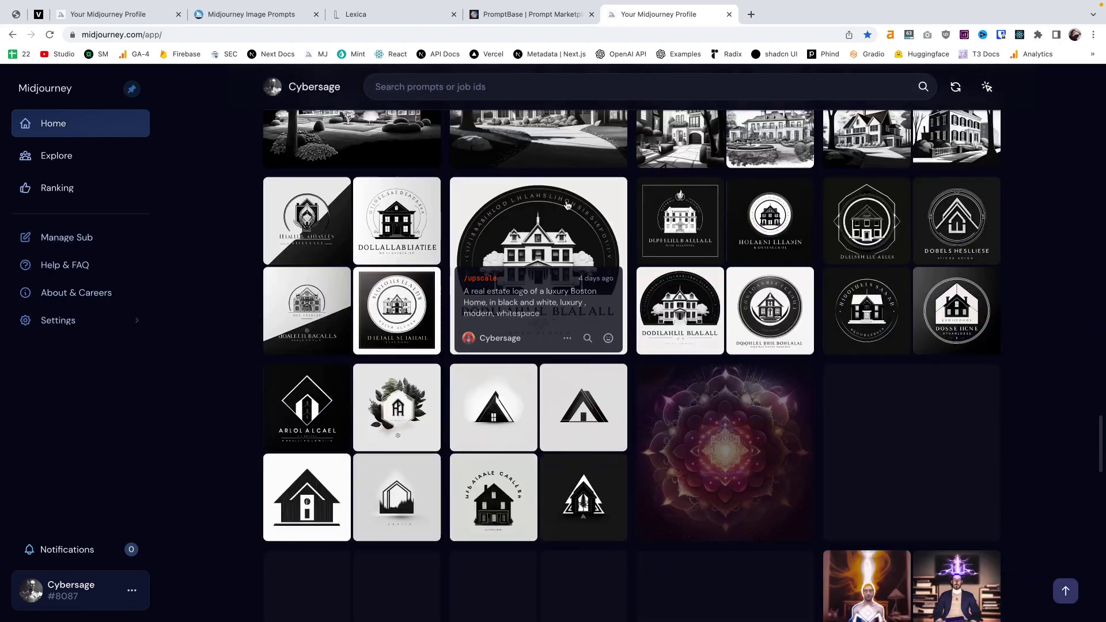
Step: Download the black-and-white real estate house logo and return to the gallery
click(531, 239)
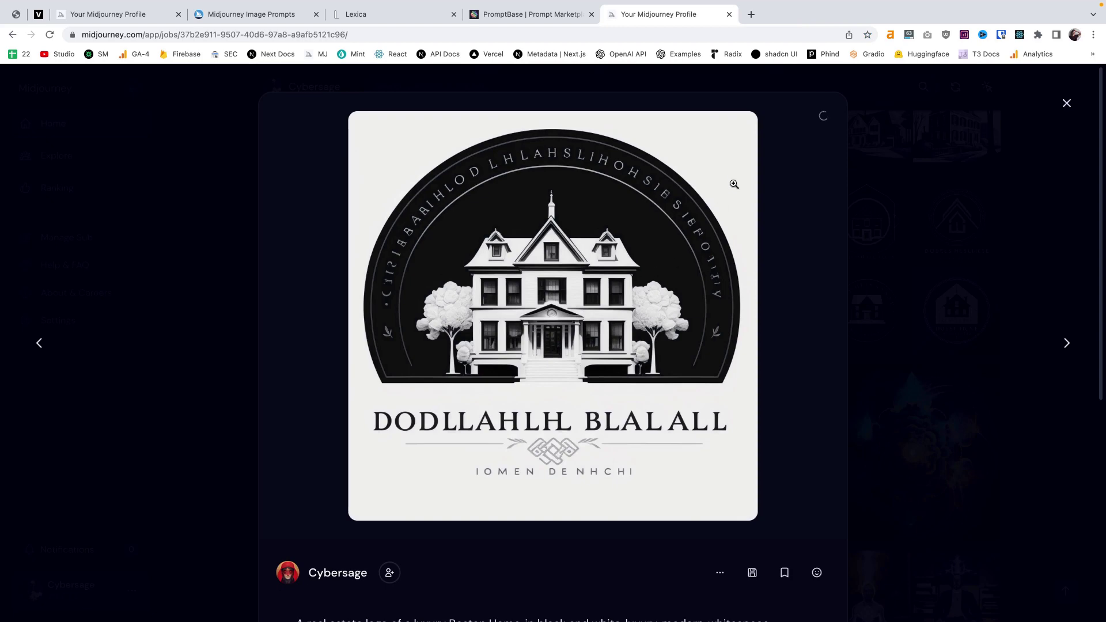
click(752, 572)
mouse_move(809, 546)
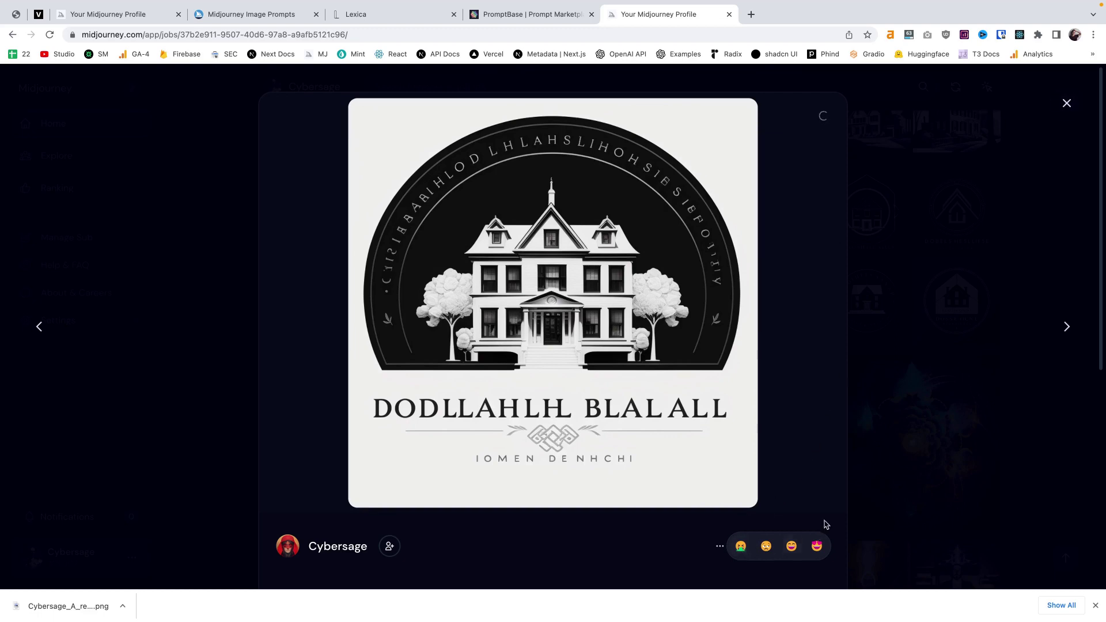
click(1065, 104)
scroll(570, 164, down, 10)
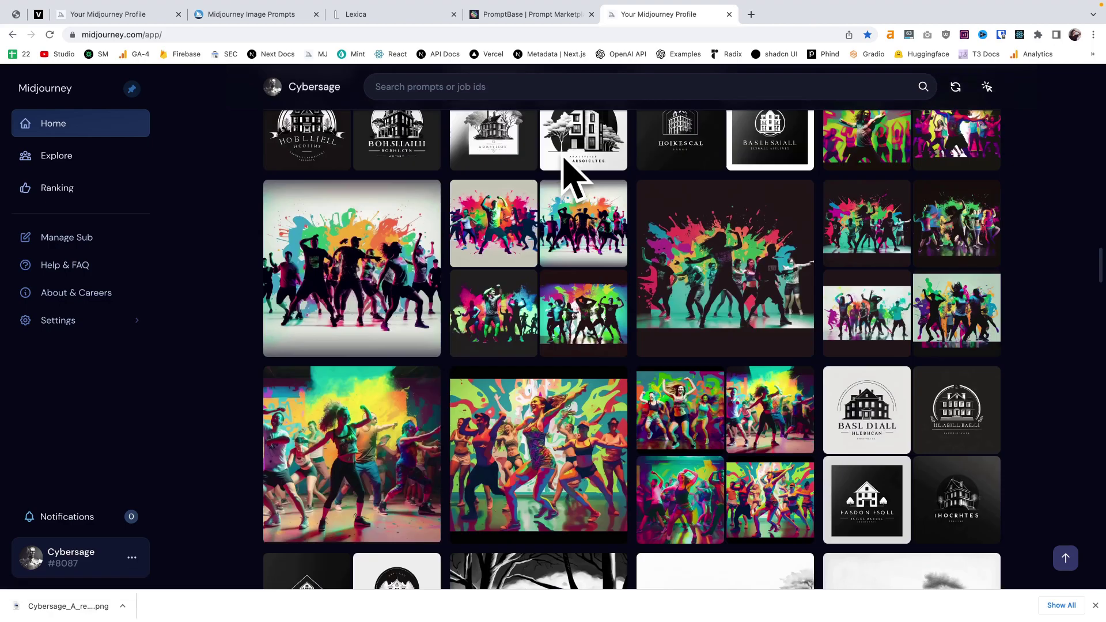
scroll(569, 159, up, 10)
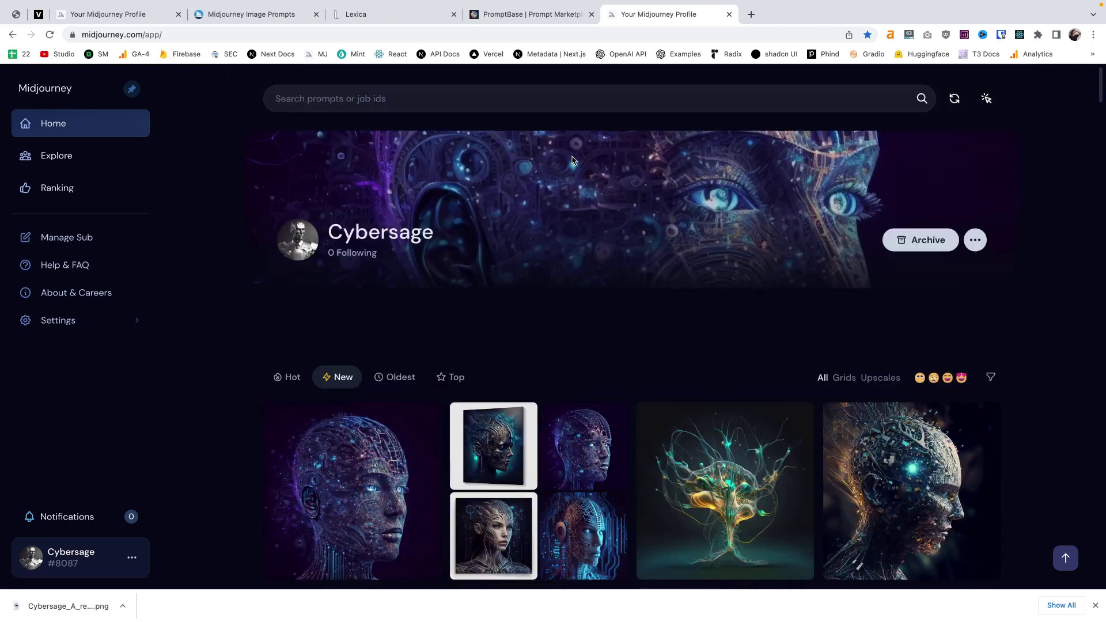
scroll(501, 266, down, 7)
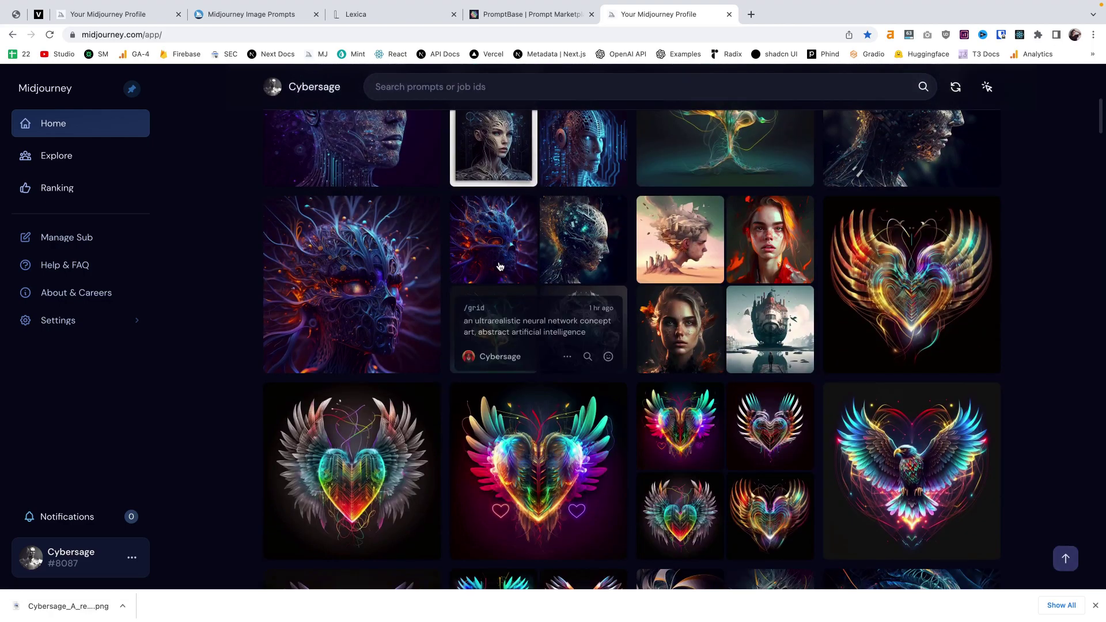
Step: Switch to Discord's #starmorph channel to view the Midjourney Bot's patina copper sculpture grid
key(super+Tab)
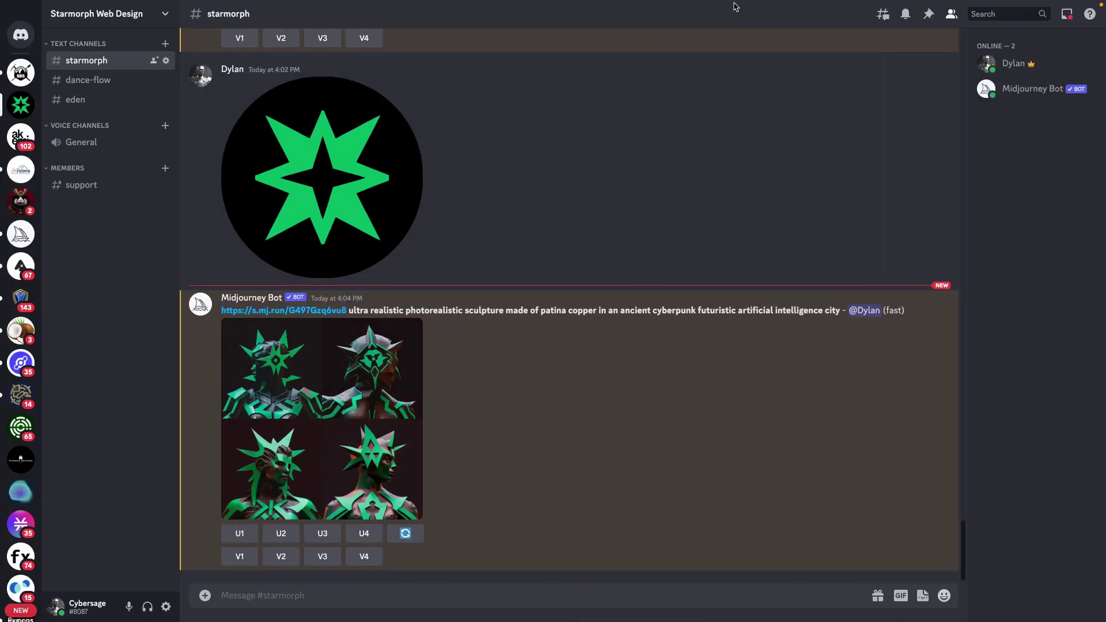
scroll(530, 264, up, 10)
scroll(530, 264, down, 10)
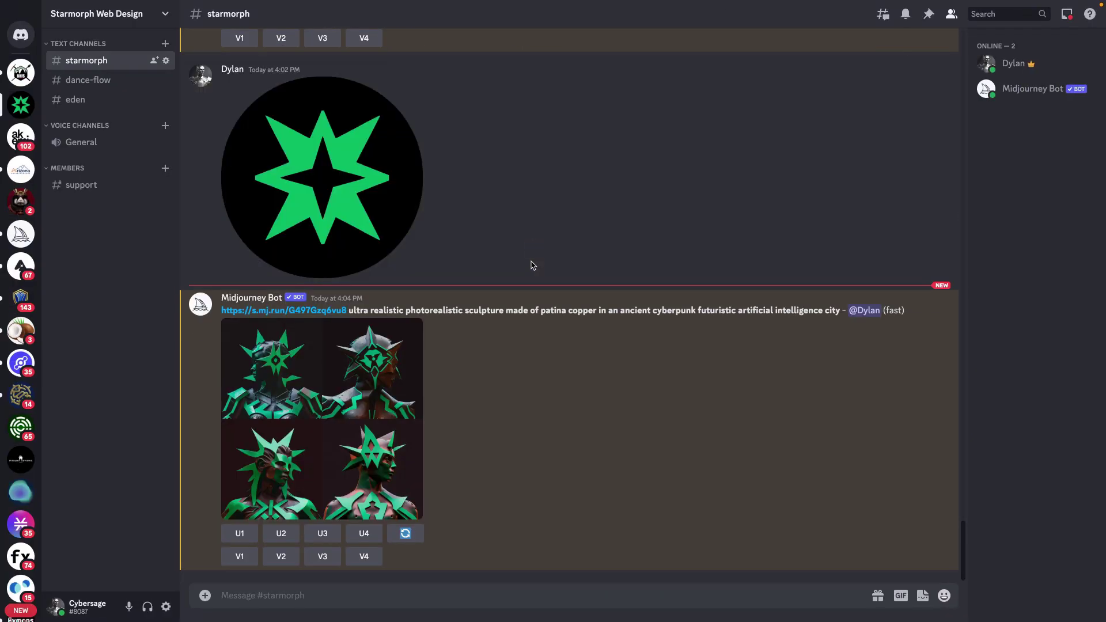